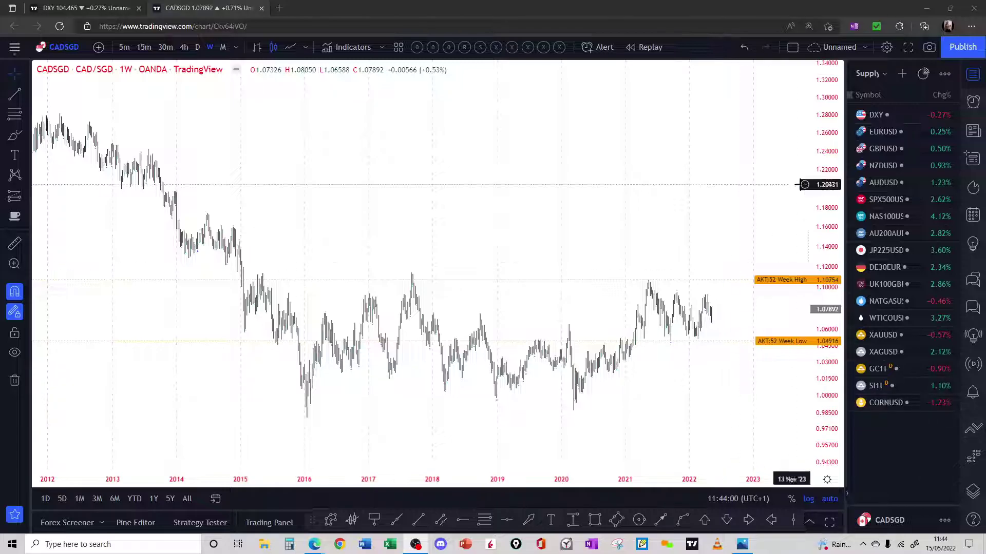
Open the DXY chart from the watchlist and mark a demand zone from 97.727 to 99.126 at the March 2022 base.
click(889, 116)
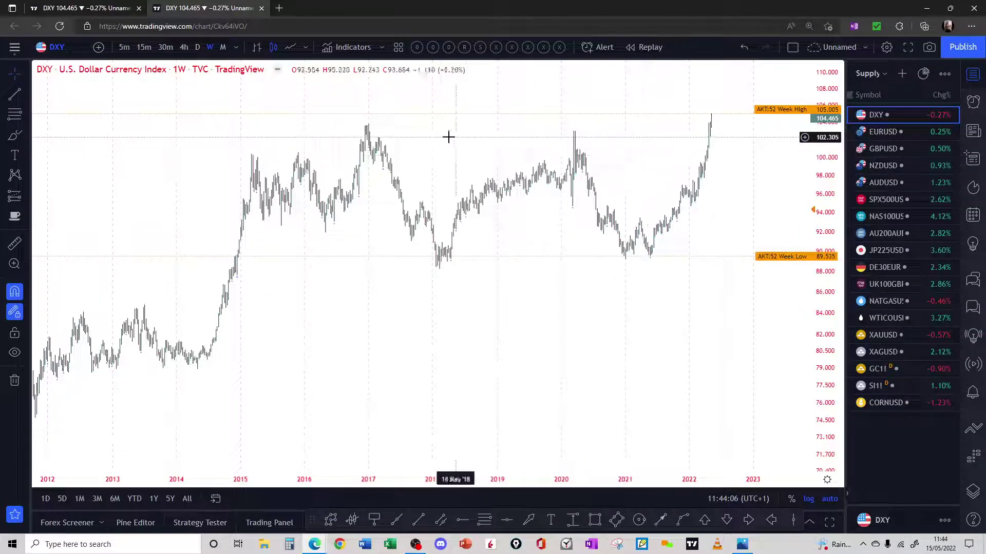
scroll(510, 255, up, 2)
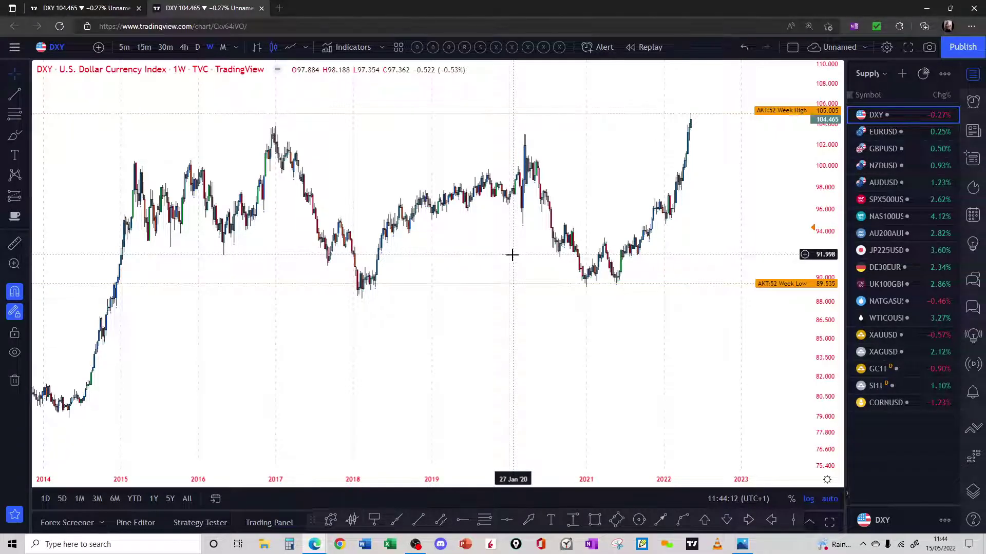
click(678, 190)
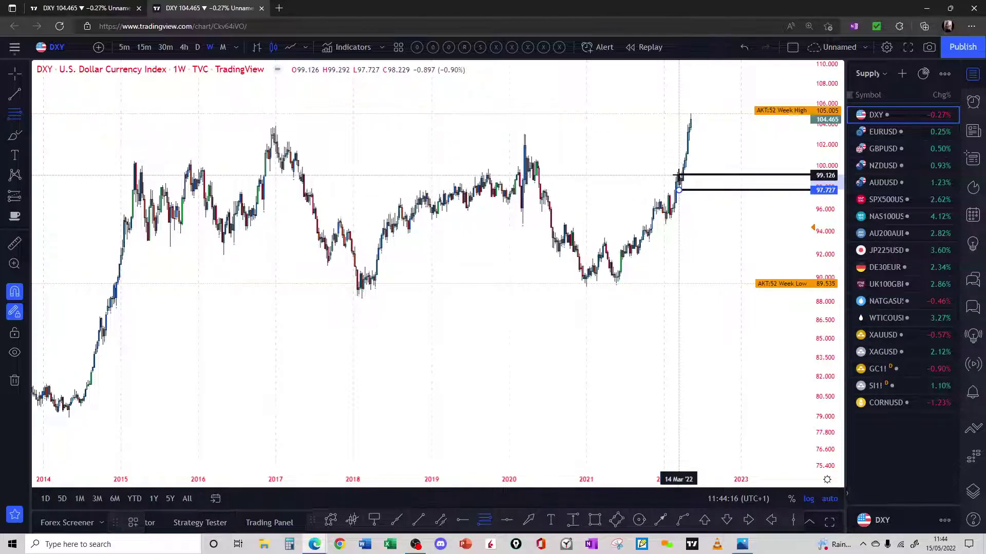
click(679, 176)
Mark a second DXY demand zone from 99.818 to 101.118 at the April 2022 candles.
scroll(688, 190, up, 2)
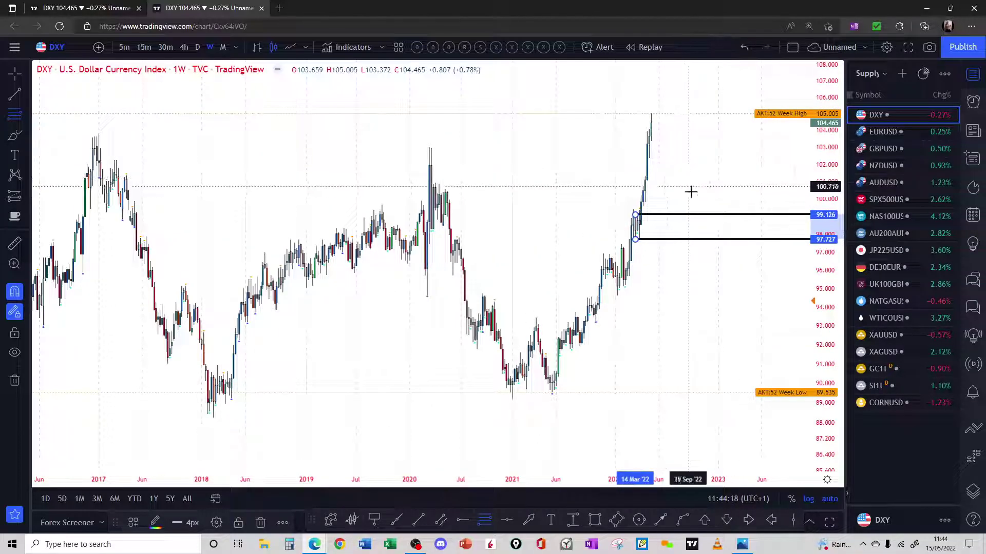
click(645, 202)
click(644, 181)
Draw a horizontal ray at 103.820 from the January 2017 high on the weekly DXY chart.
scroll(590, 185, down, 4)
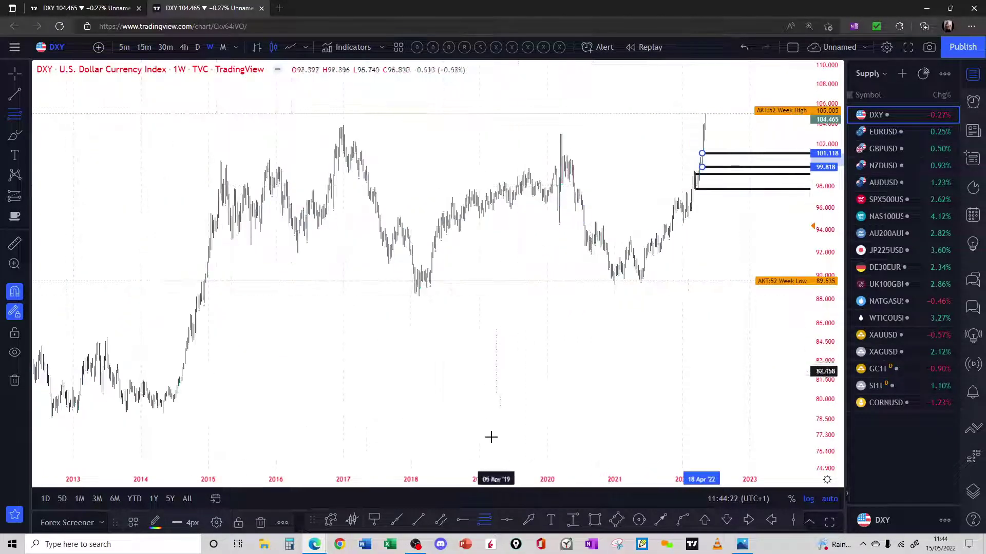
key(alt+h)
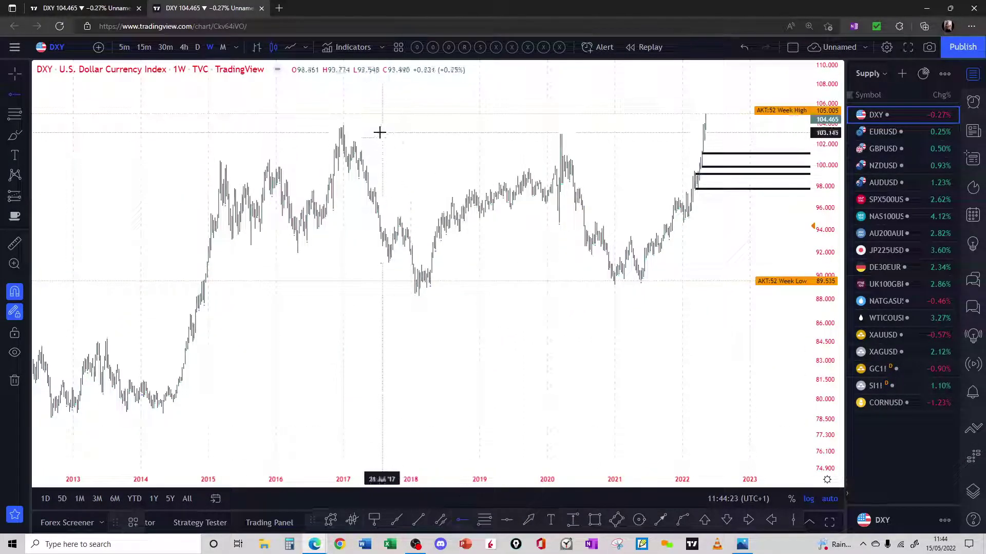
click(343, 125)
scroll(562, 224, up, 4)
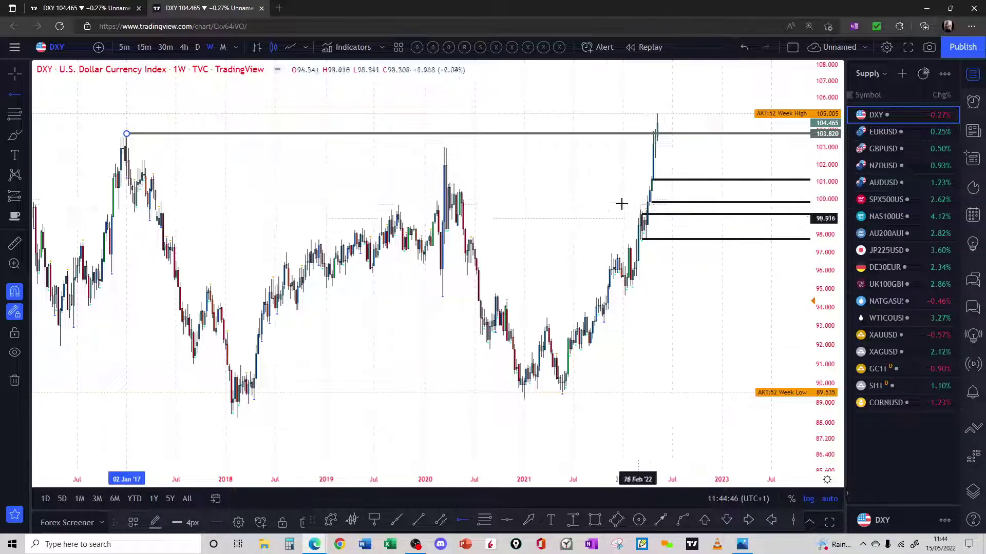
scroll(548, 207, down, 6)
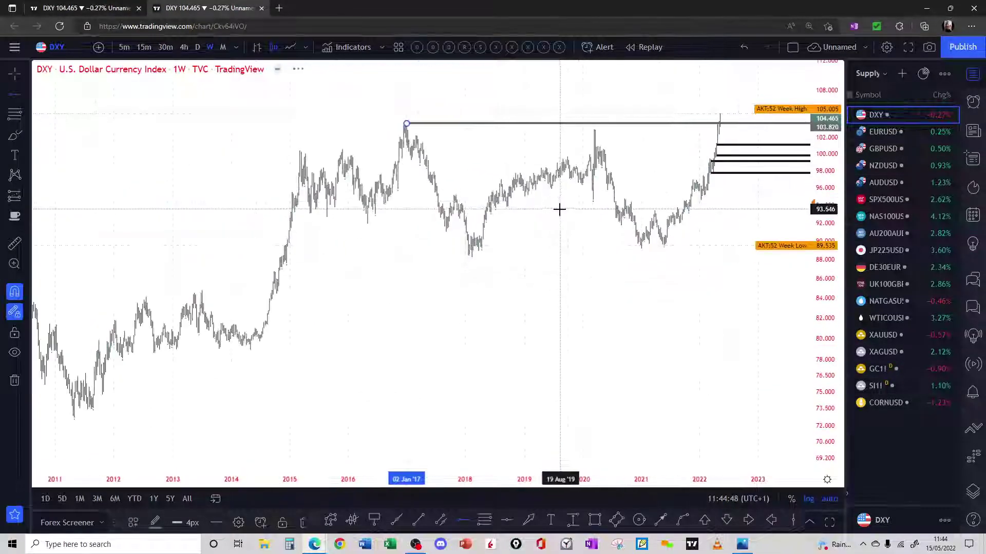
Switch DXY to the monthly timeframe and mark the 2002 supply zone between 109.770 and 105.760.
scroll(558, 215, down, 4)
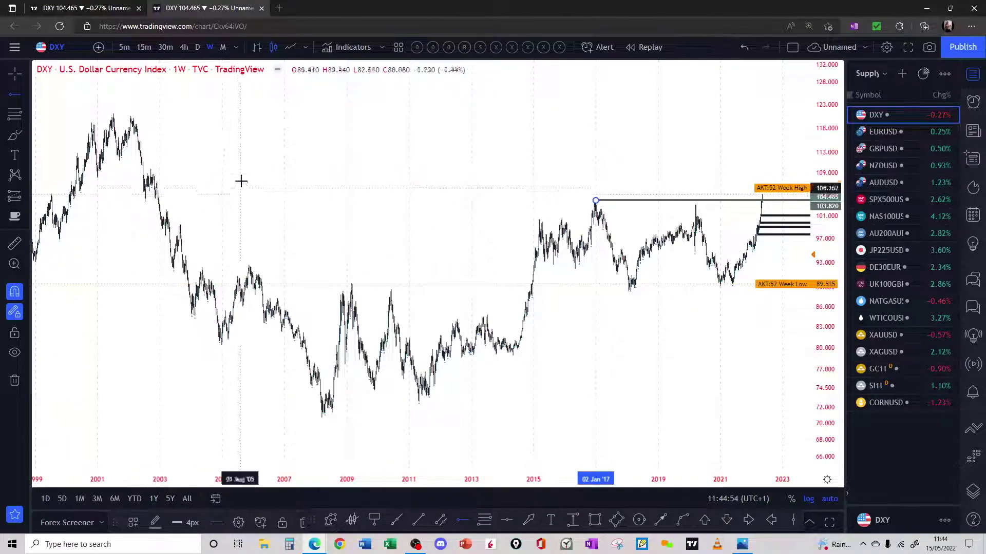
click(222, 46)
scroll(586, 280, up, 5)
scroll(583, 285, up, 3)
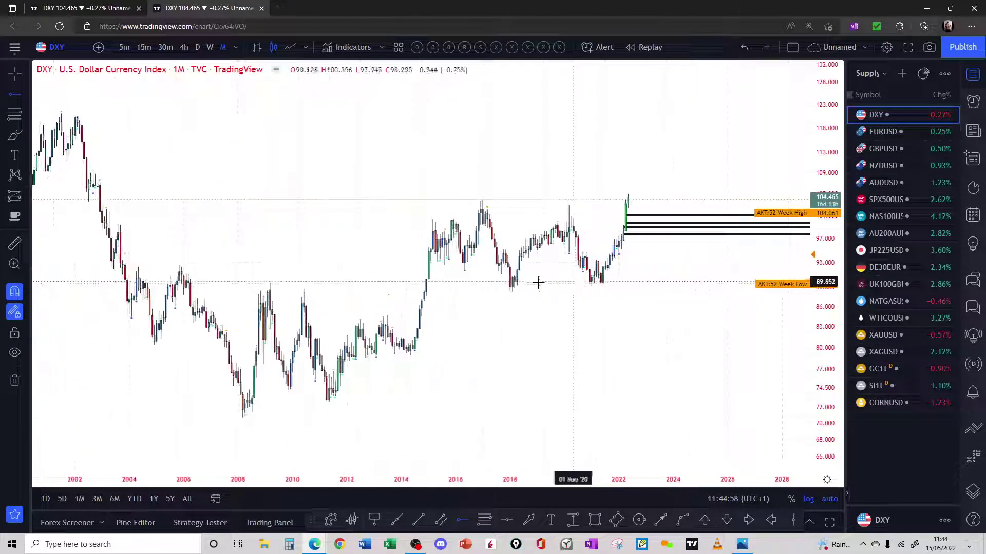
click(88, 190)
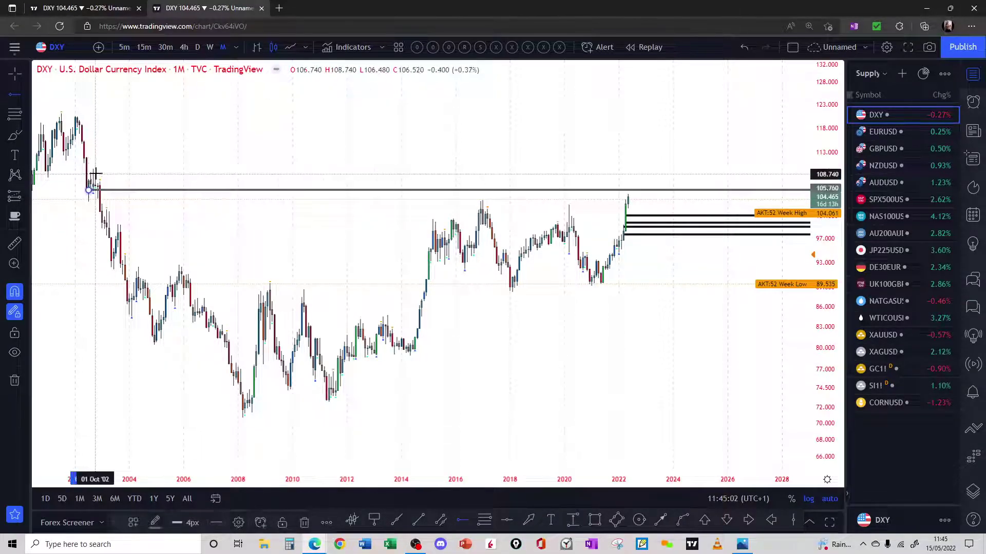
key(Delete)
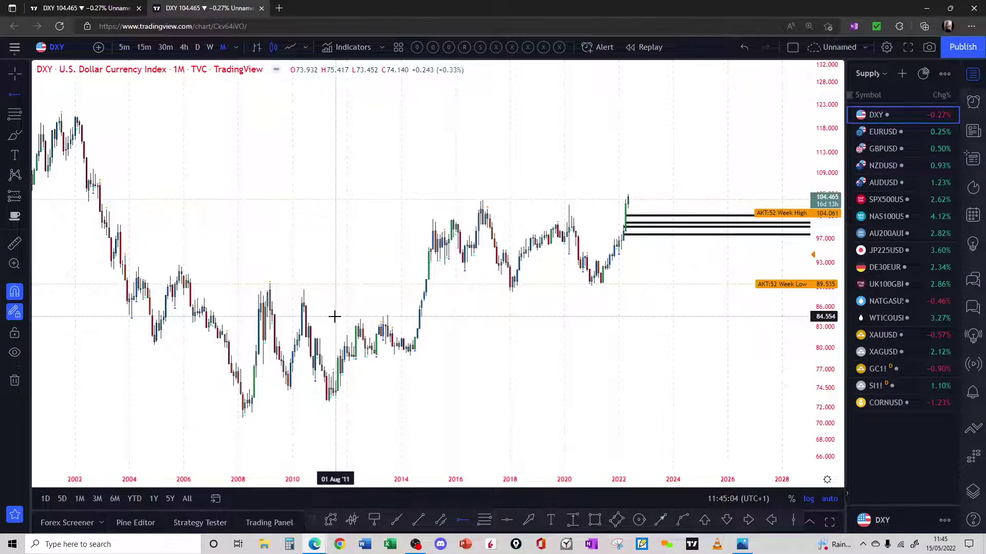
click(484, 520)
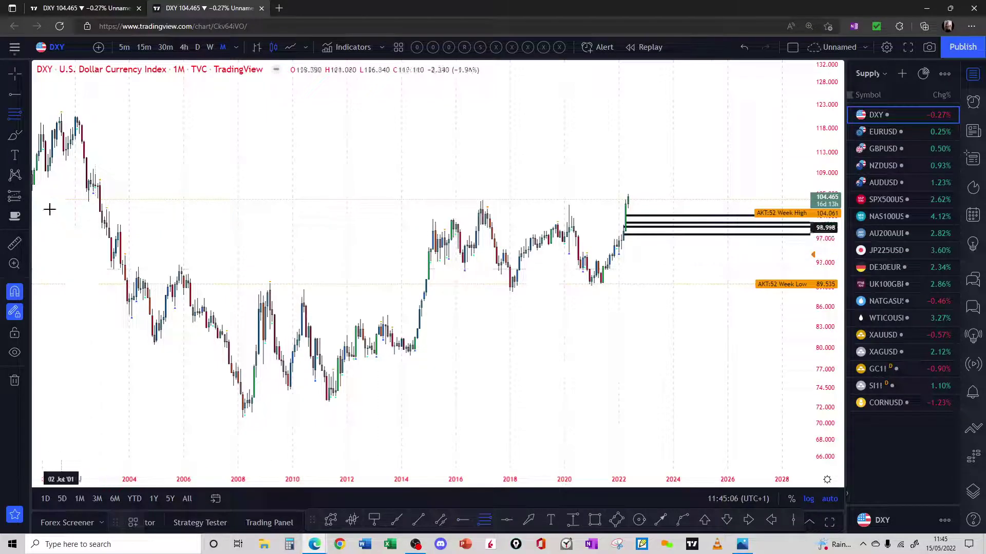
click(92, 169)
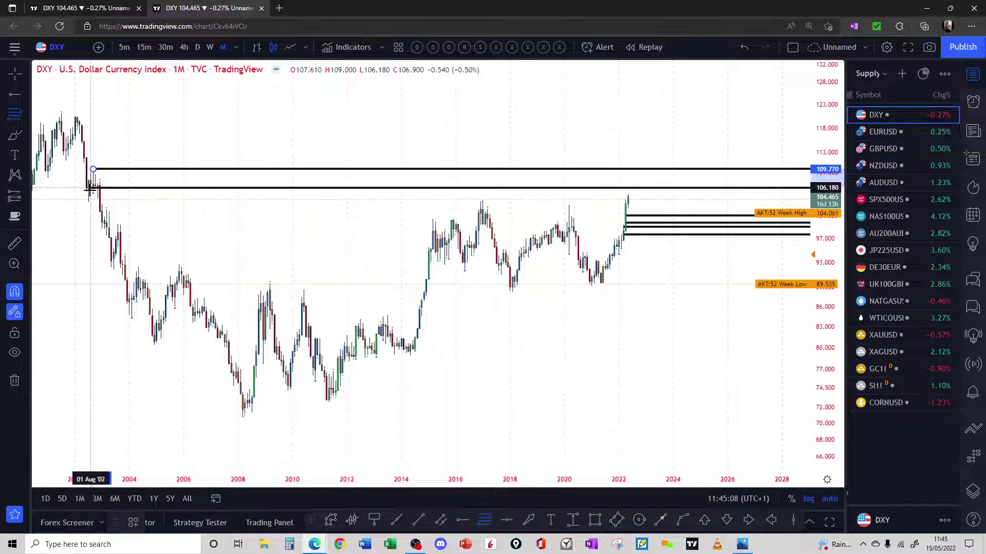
click(89, 190)
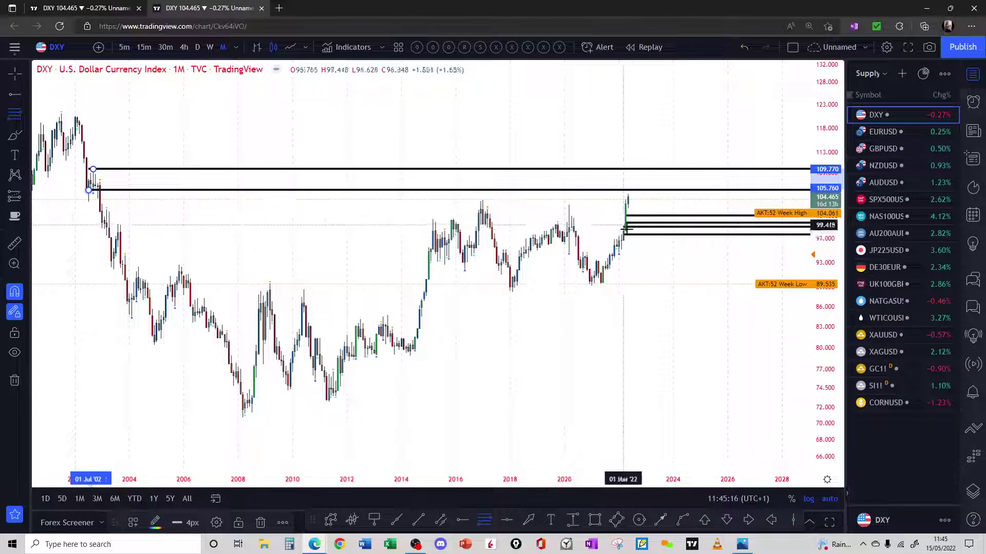
Return DXY to the weekly timeframe and refine the 2002 supply zone's lower edge to 106.270 at the 25 November 2002 candle.
click(210, 46)
scroll(364, 219, down, 10)
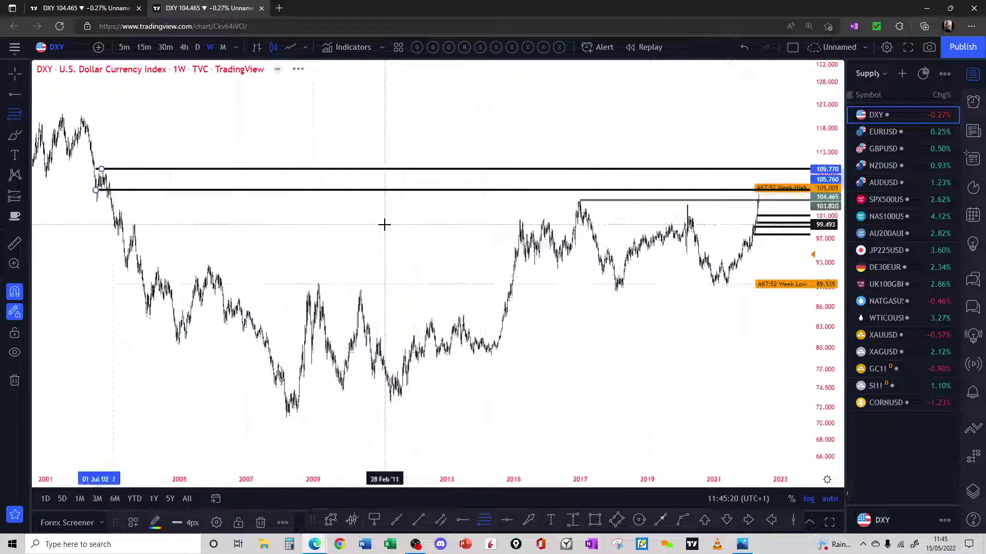
click(14, 265)
drag(84, 154, 154, 215)
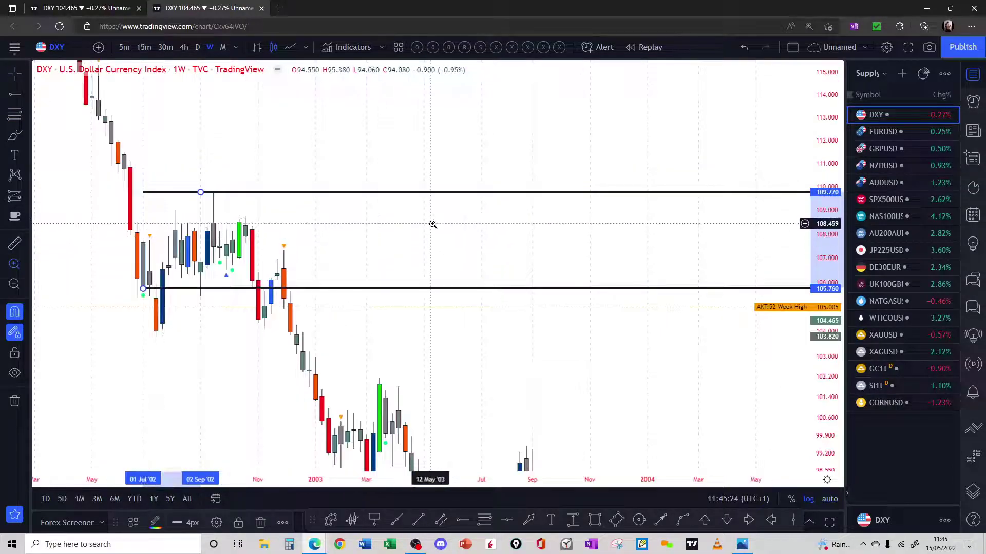
drag(143, 289, 277, 275)
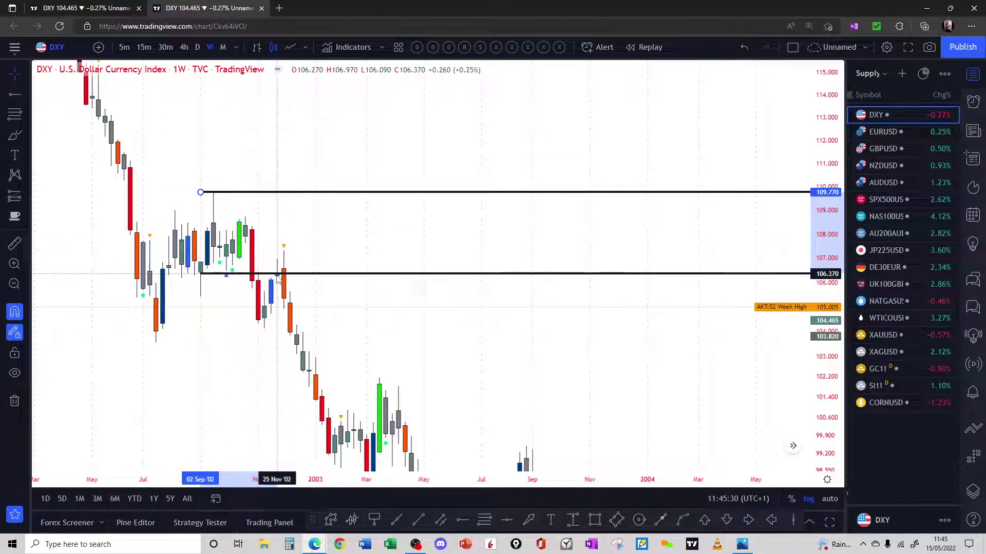
mouse_move(276, 278)
mouse_down()
mouse_move(249, 239)
mouse_move(262, 270)
mouse_move(277, 276)
mouse_up()
click(278, 277)
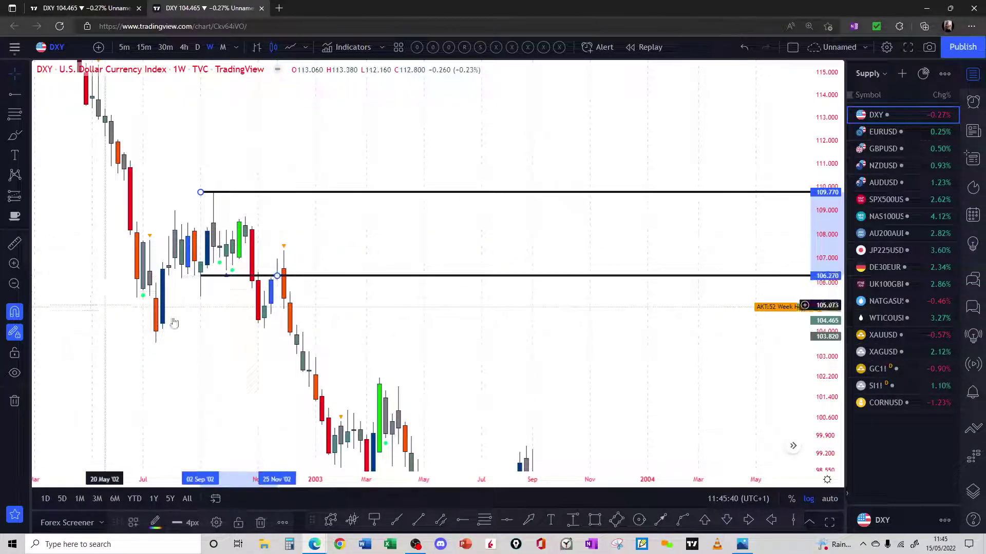
scroll(529, 246, down, 5)
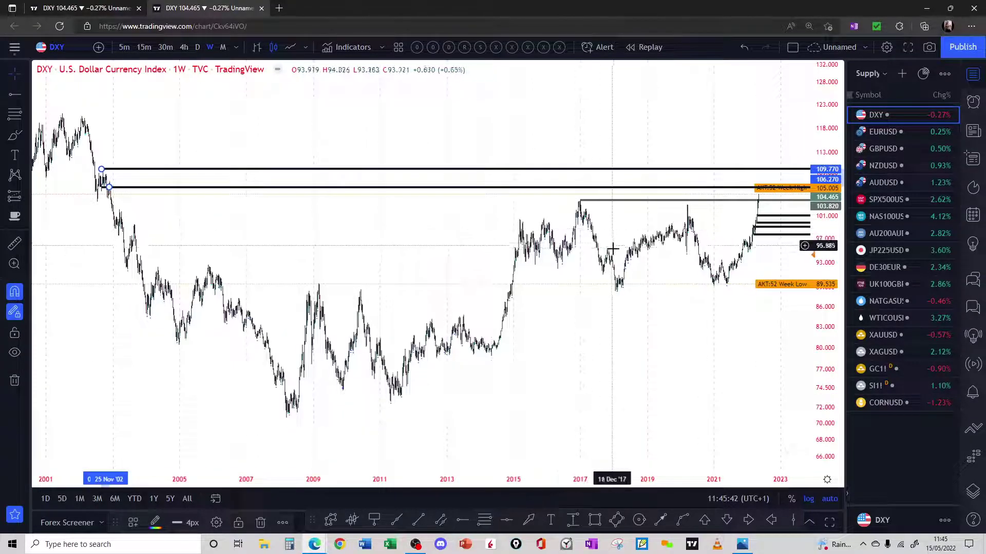
Delete the horizontal ray at the January 2017 high from the DXY chart.
scroll(613, 250, up, 5)
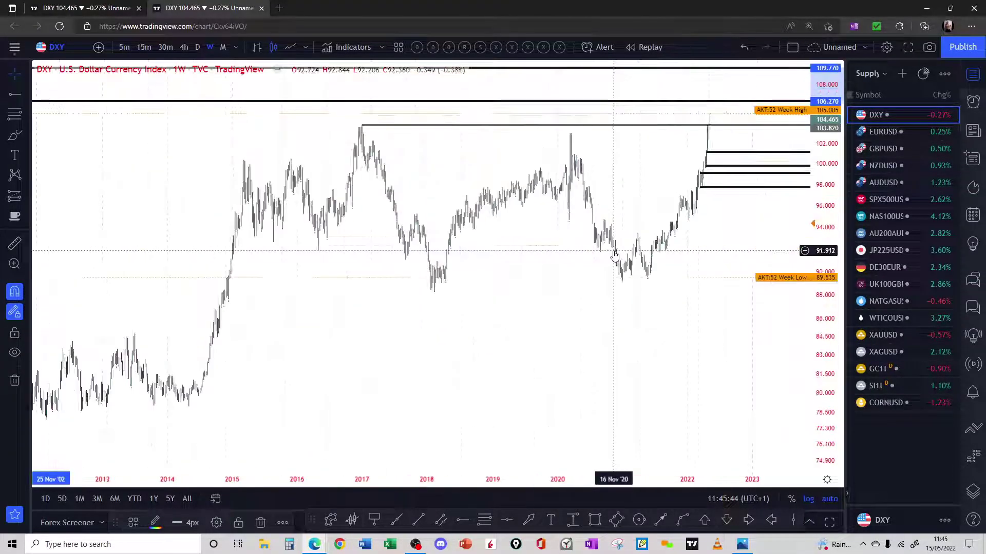
scroll(680, 152, down, 3)
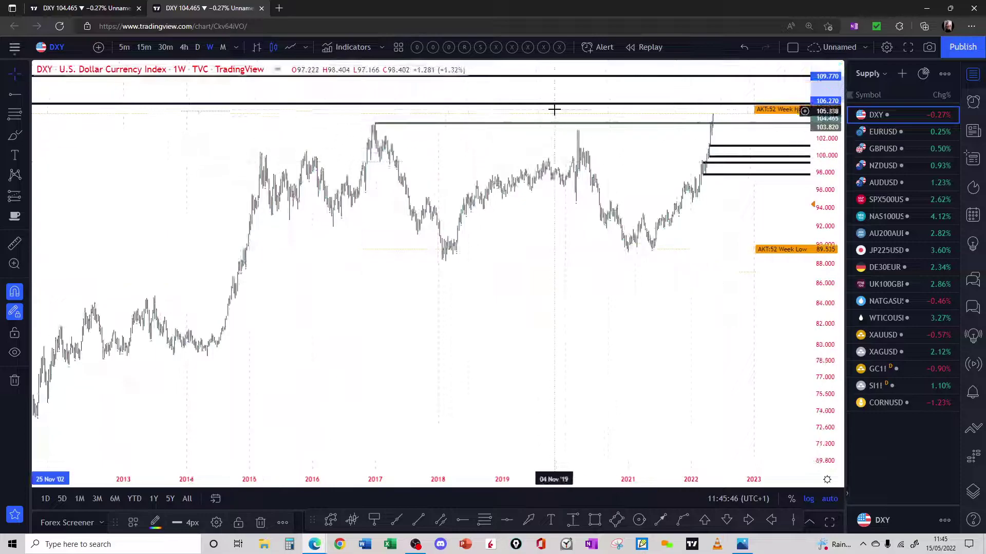
click(485, 124)
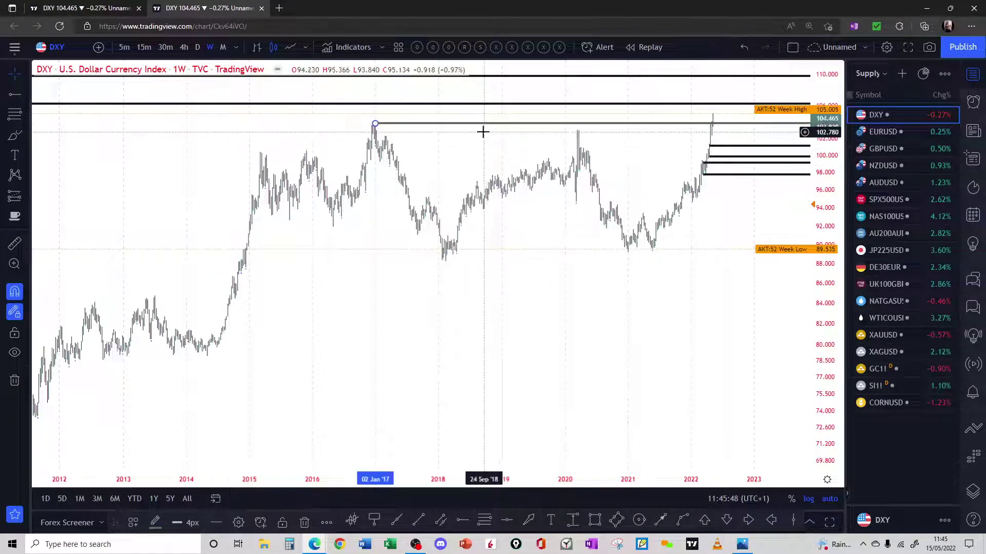
key(Delete)
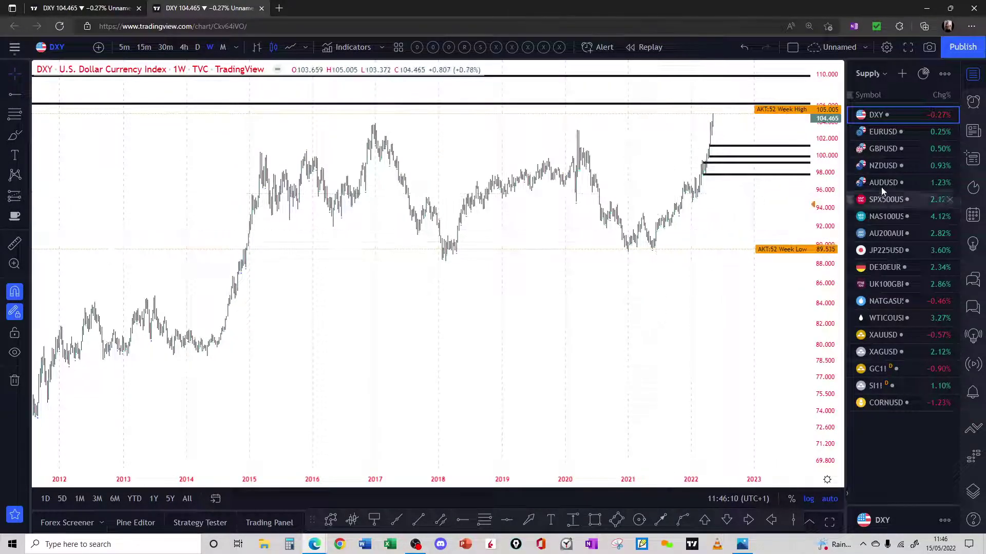
Open the EURUSD weekly chart from the watchlist and mark a supply zone at the April 2022 base.
click(885, 134)
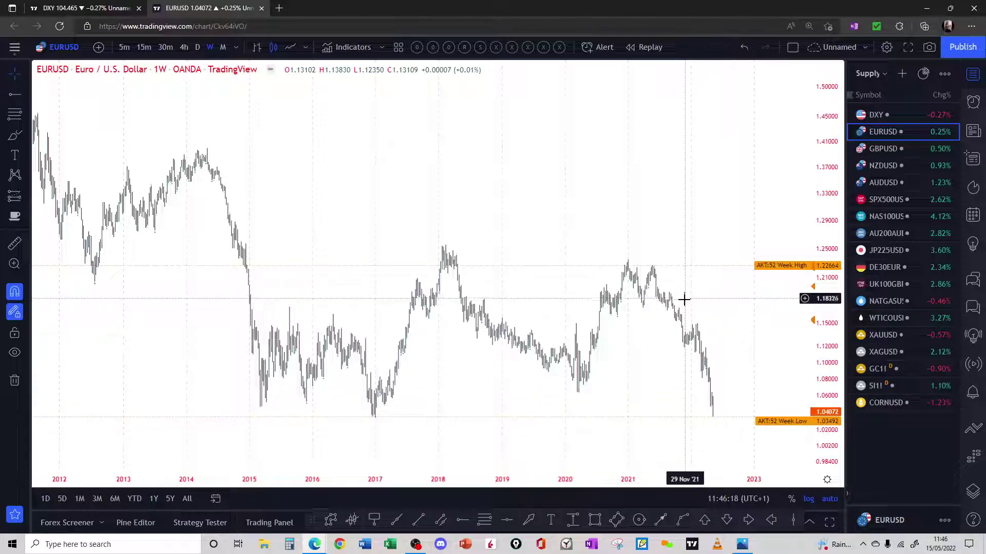
scroll(657, 316, up, 3)
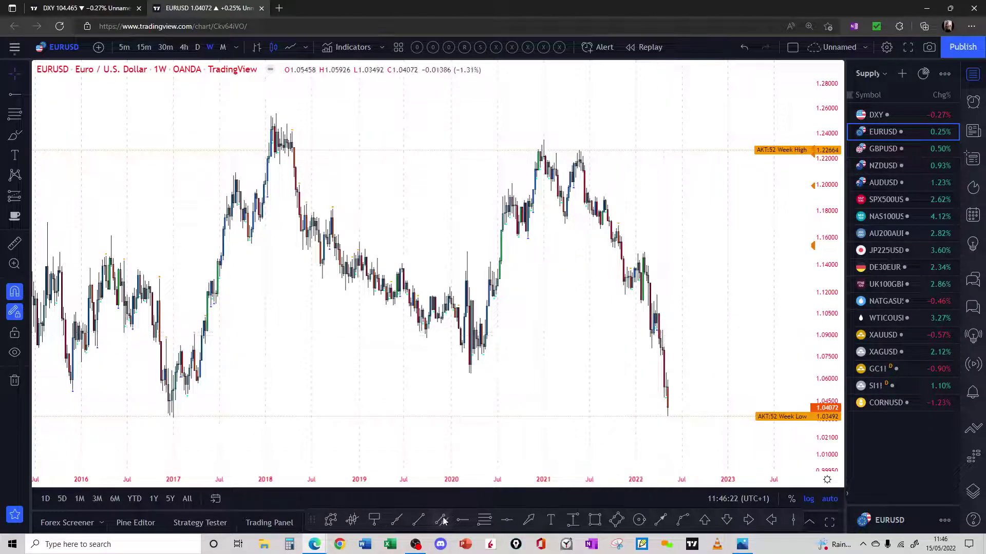
click(485, 520)
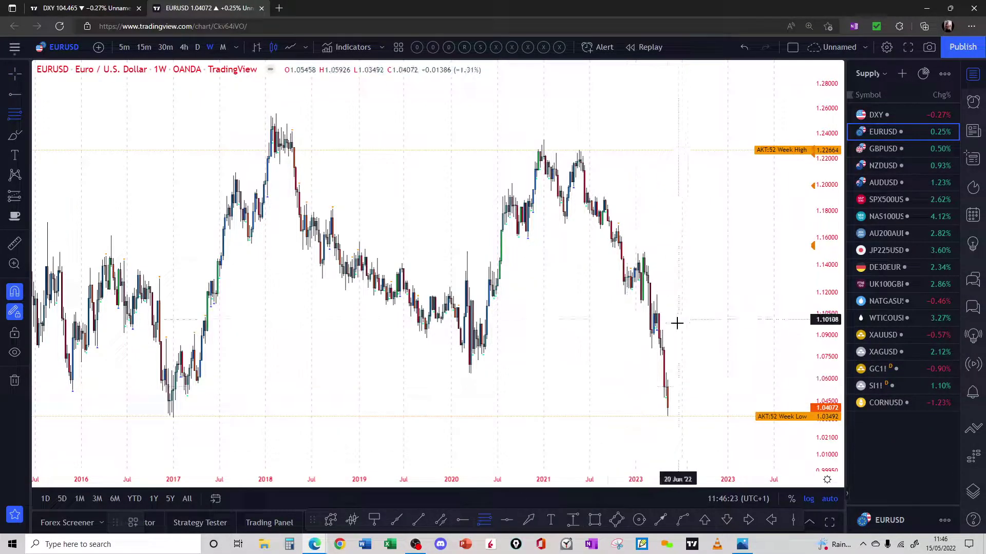
click(664, 350)
click(661, 331)
Mark a second EURUSD supply zone from 1.09847 to 1.11849 at the March 2022 candles.
click(655, 322)
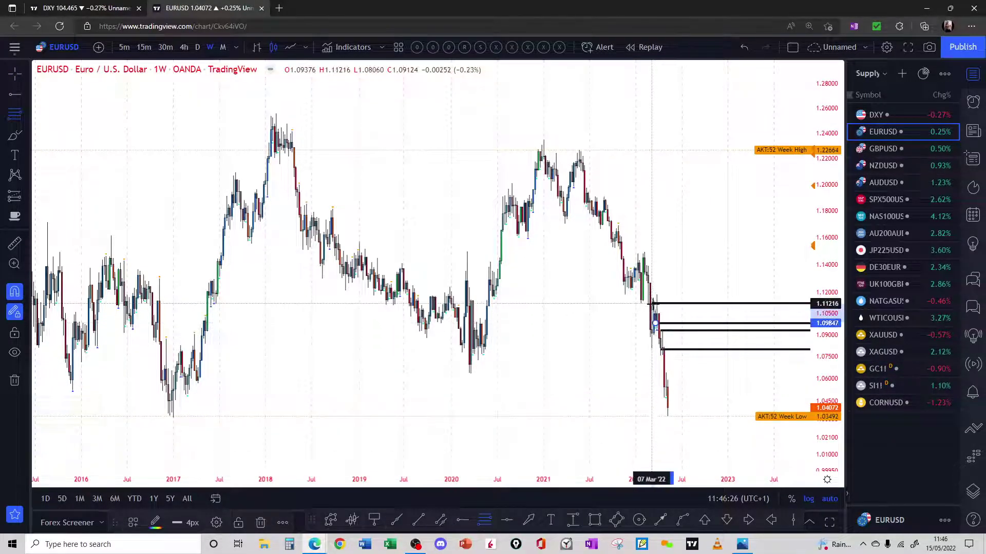
click(657, 294)
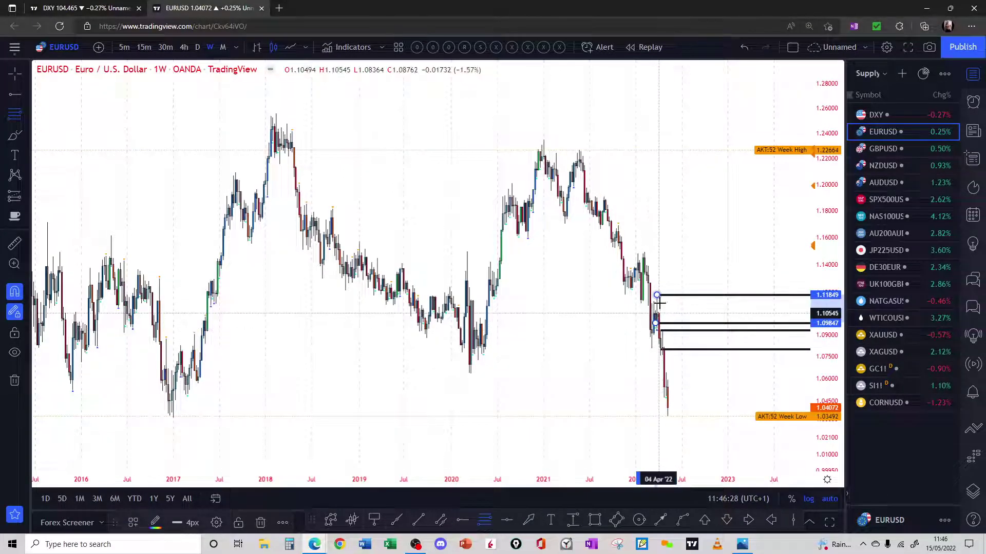
click(677, 258)
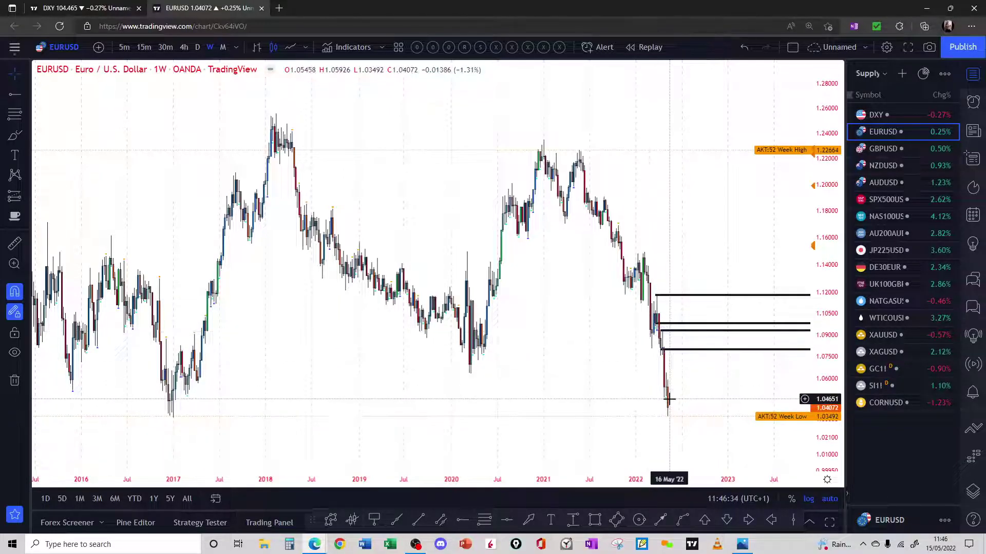
Mark a EURUSD demand zone between 0.99720 and 0.99050 at the late November 2002 low.
scroll(536, 303, down, 4)
scroll(534, 294, down, 5)
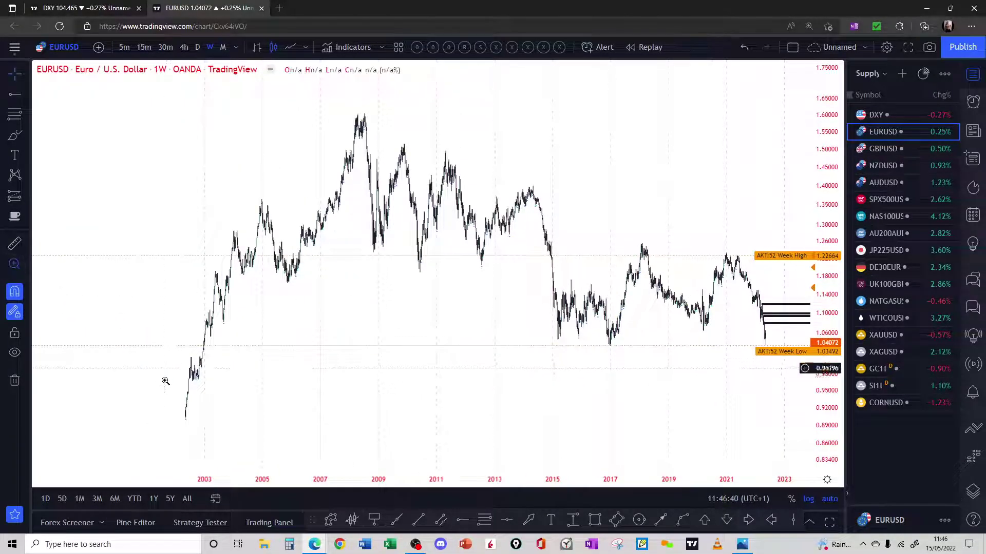
drag(177, 389, 226, 306)
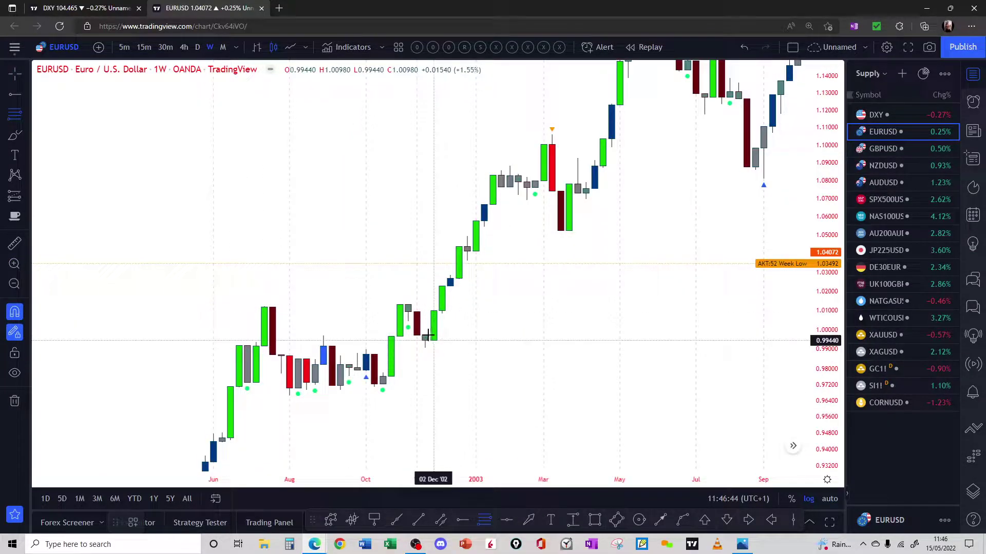
drag(428, 337, 425, 348)
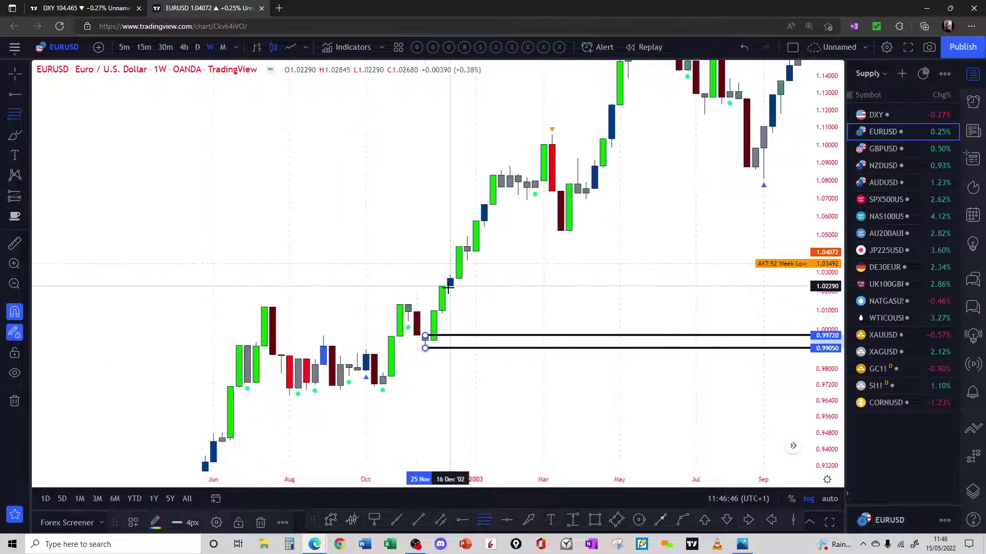
Mark two more EURUSD demand zones: one at 16 December 2002 based at 1.02290, another at 30 December 2002 from about 1.036 to 1.04390.
drag(450, 286, 466, 247)
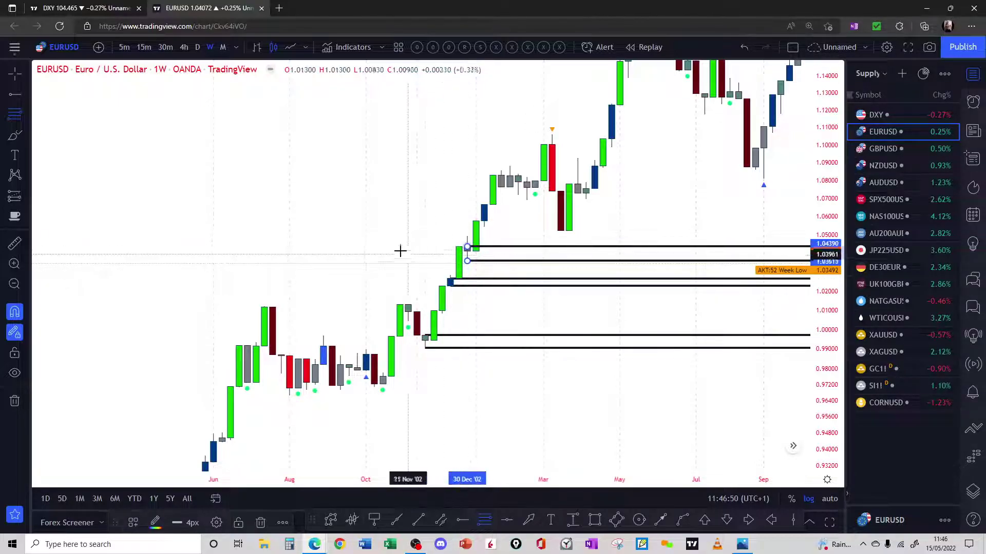
click(367, 252)
click(15, 284)
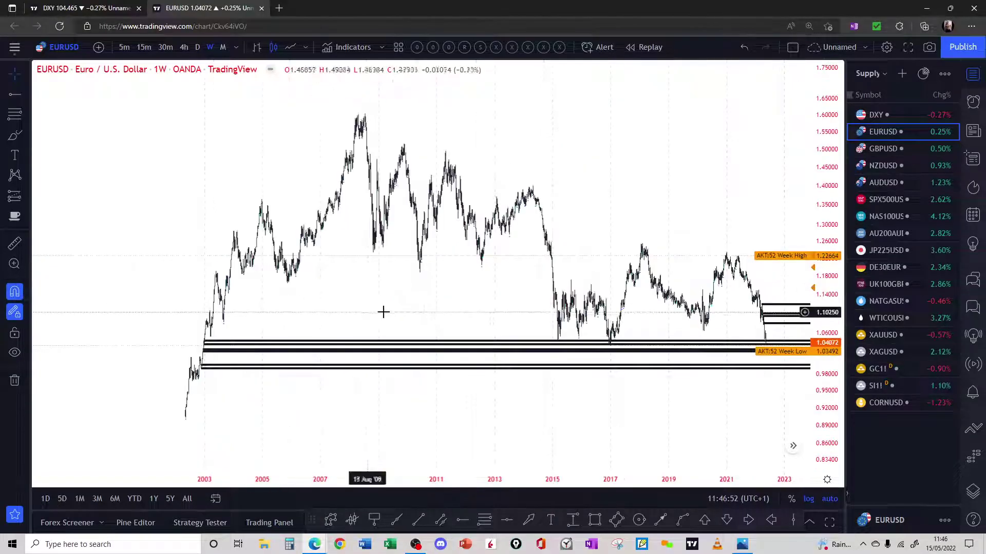
Delete the uppermost EURUSD demand zone, the one around the current price drawn from the 30 December 2002 candles.
scroll(495, 303, up, 2)
scroll(553, 397, up, 2)
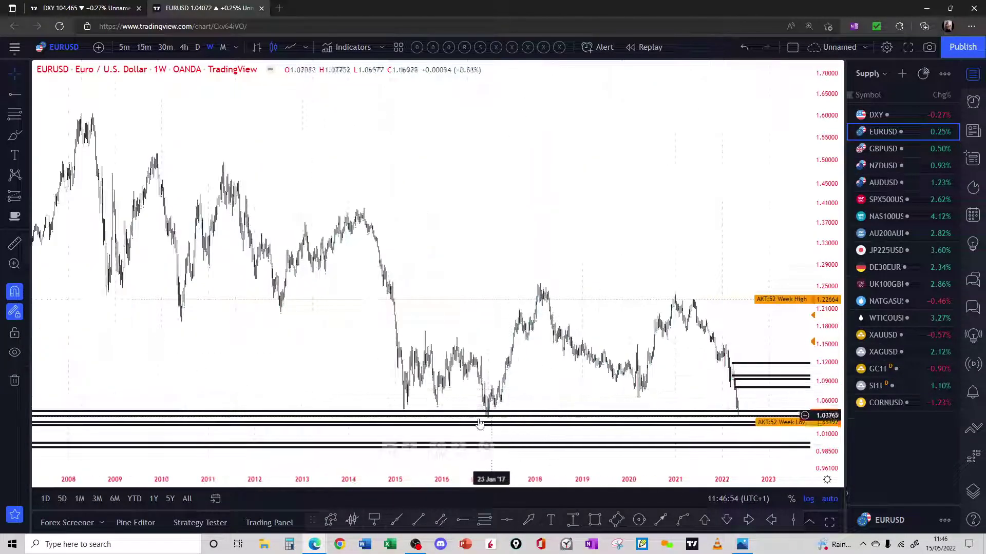
scroll(609, 429, up, 4)
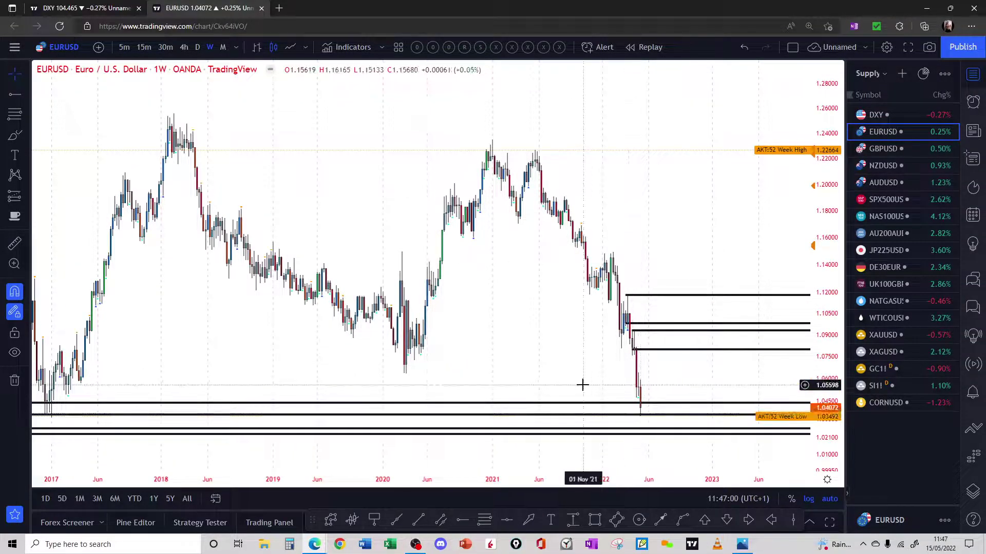
scroll(636, 420, down, 2)
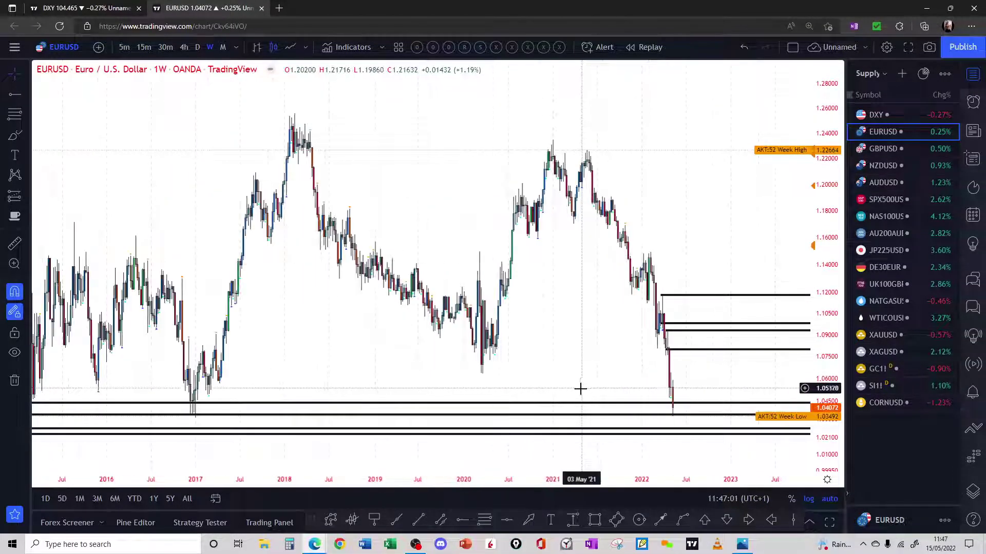
click(691, 407)
key(Delete)
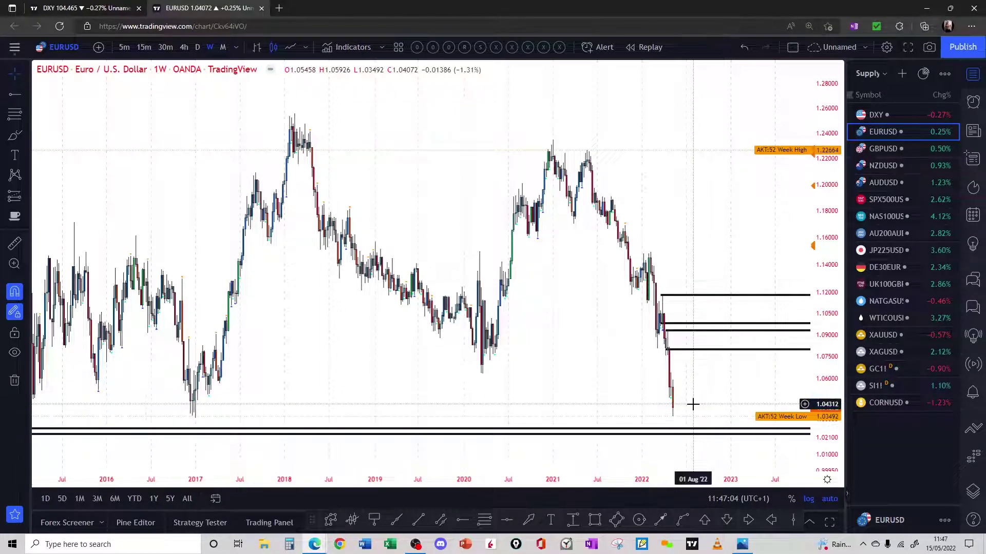
Examine the remaining EURUSD weekly demand zones against the current price, the early 2017 low and the 2002–2003 origin.
scroll(521, 371, down, 2)
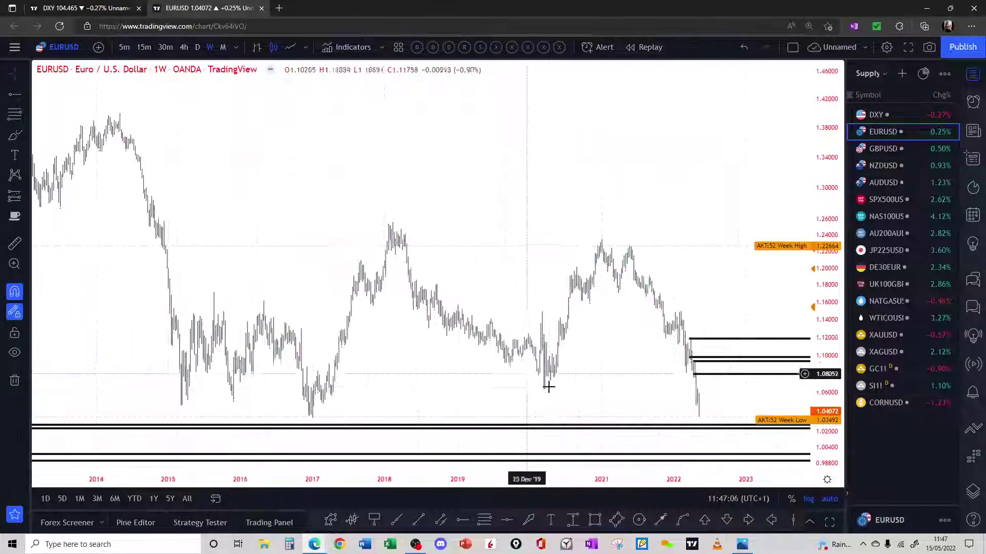
scroll(629, 407, down, 1)
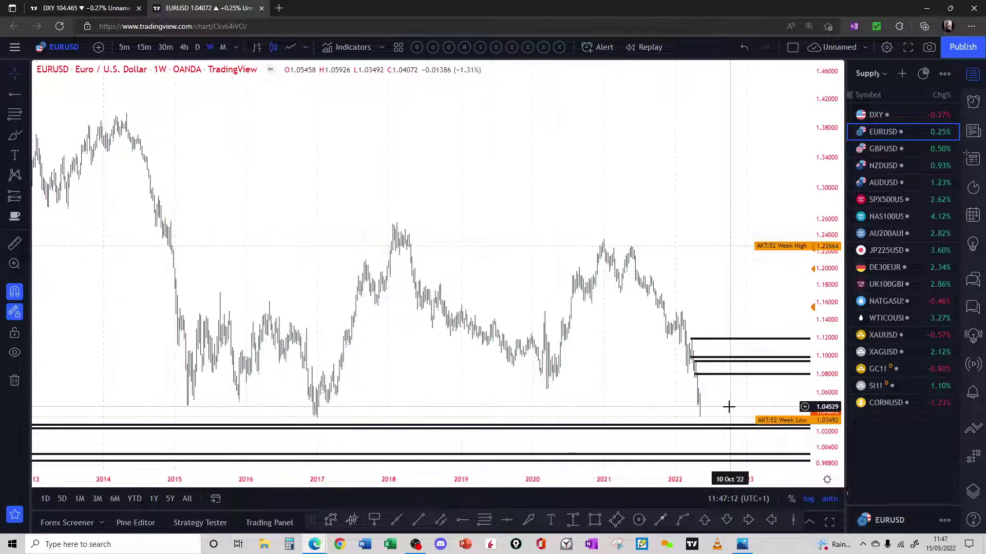
scroll(728, 407, up, 2)
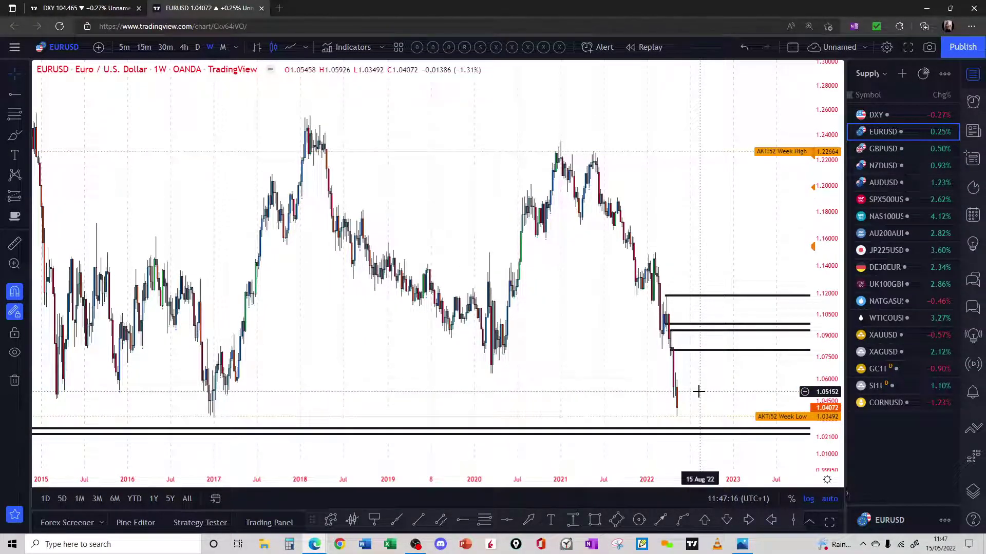
scroll(698, 392, down, 2)
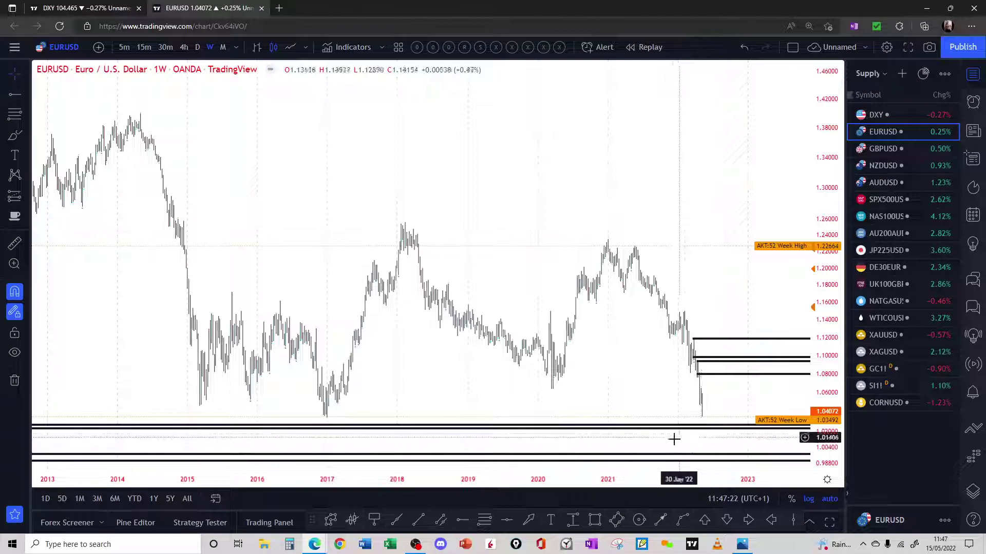
scroll(678, 437, down, 5)
scroll(696, 429, down, 3)
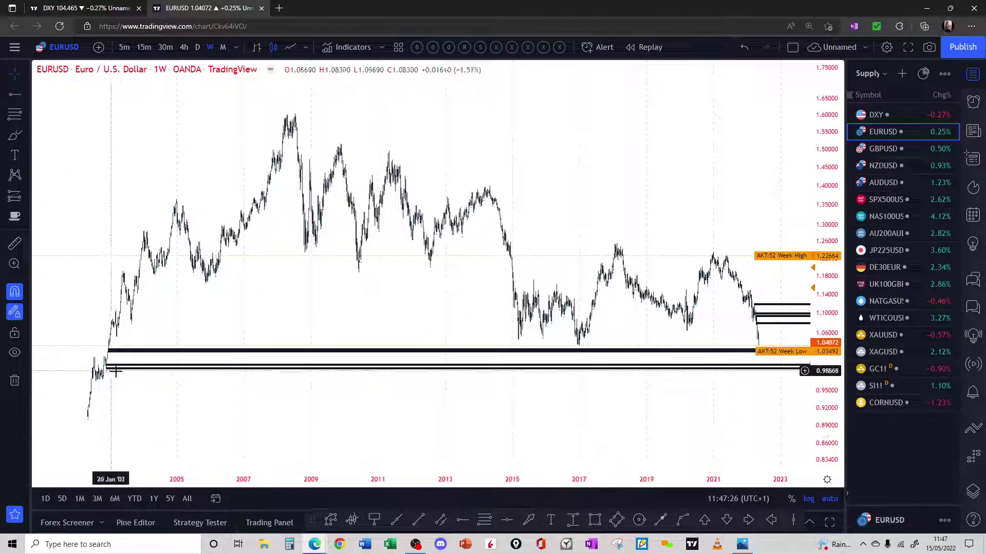
scroll(436, 404, up, 3)
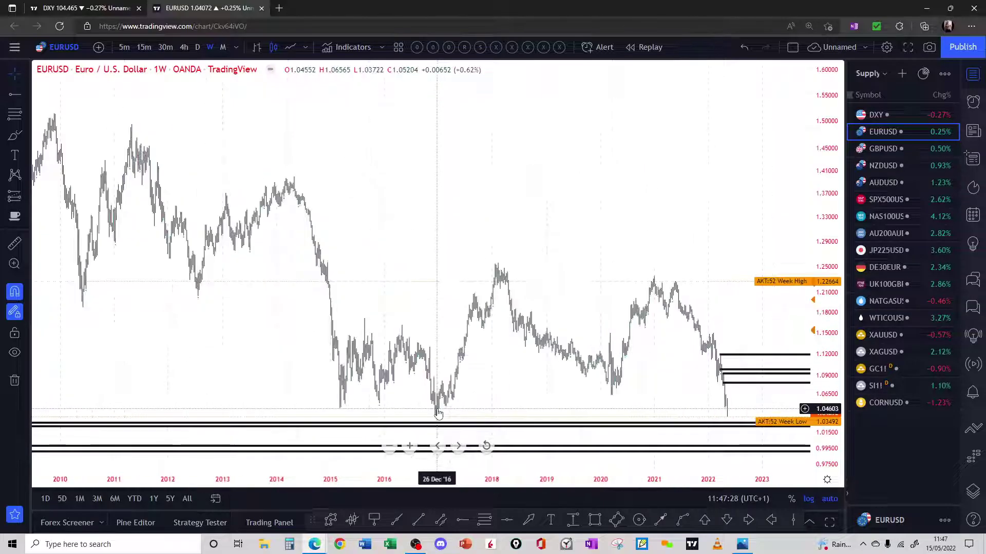
scroll(437, 408, up, 2)
scroll(729, 306, up, 2)
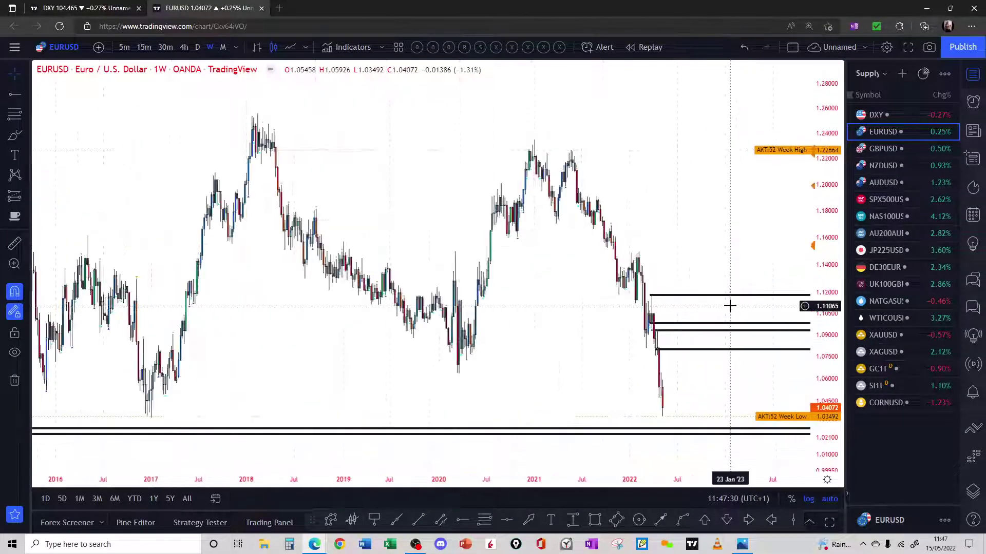
Open the GBPUSD weekly chart and mark a March 2022 supply zone from 1.30370 to 1.32988 and a May 2020 demand zone from 1.20756 to 1.21648.
click(884, 149)
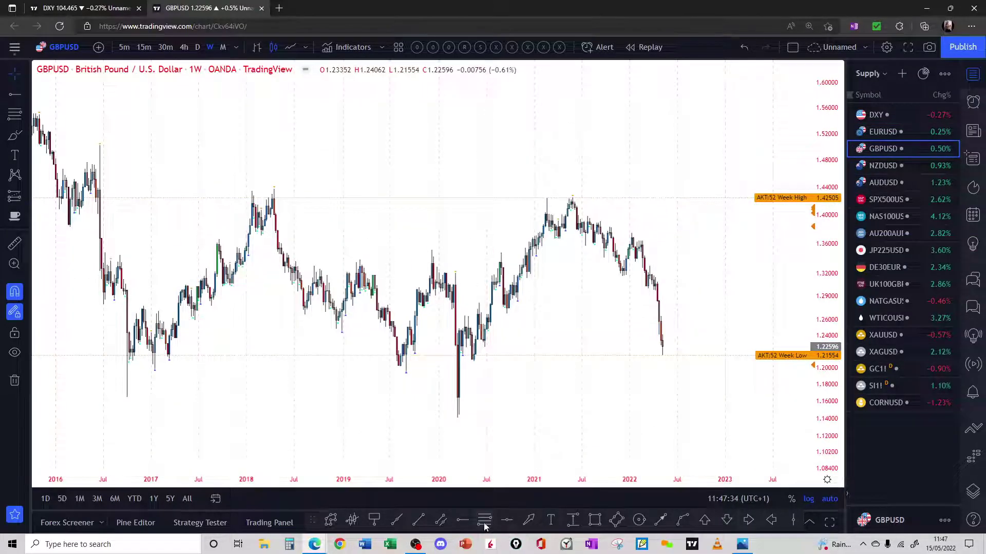
click(648, 286)
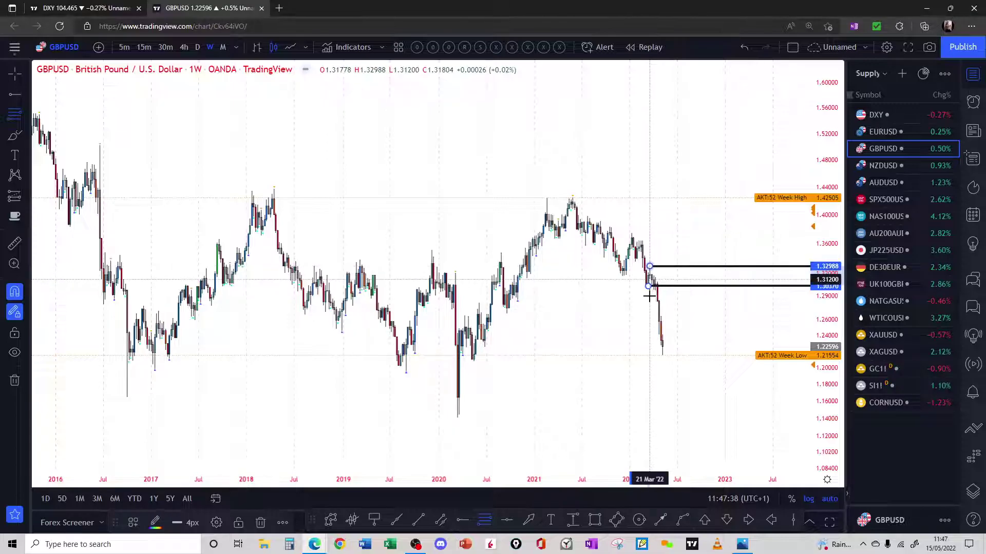
click(473, 355)
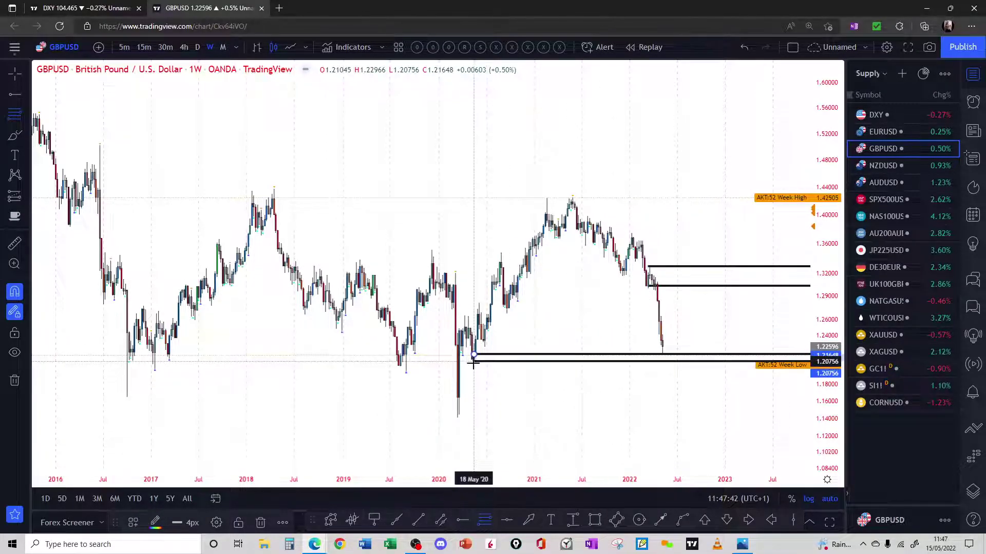
click(473, 362)
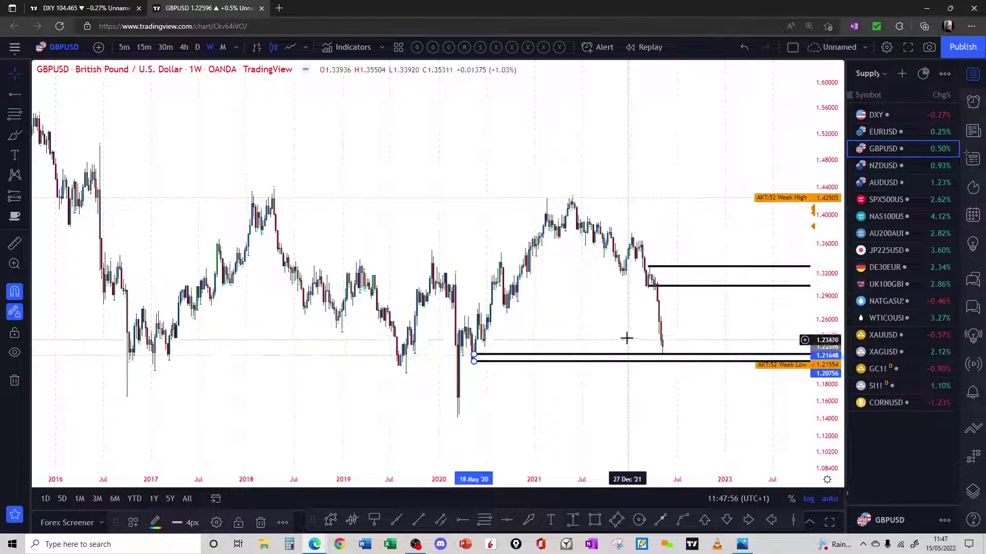
click(610, 336)
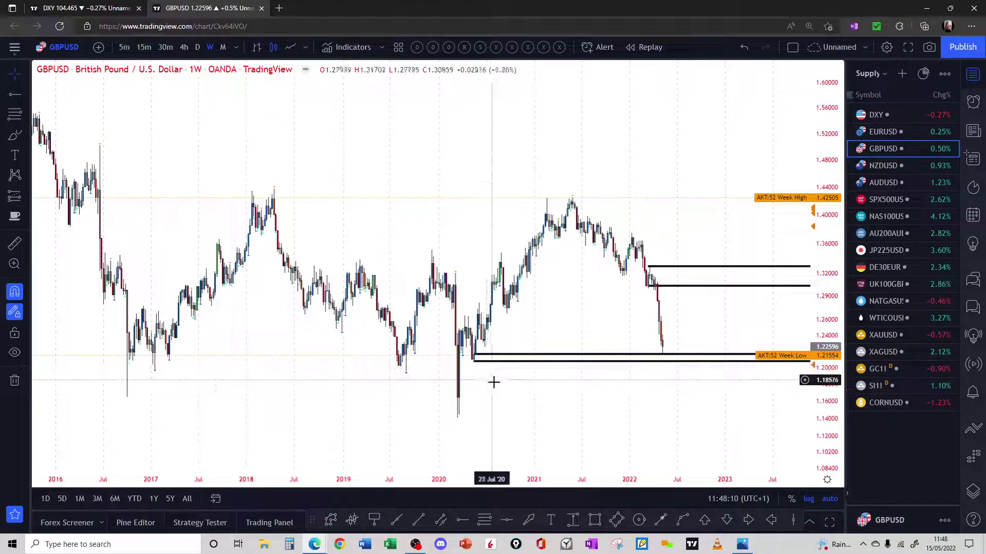
Examine how GBPUSD price approaches its demand zone on the daily timeframe, and review the longer weekly history.
click(665, 360)
click(662, 345)
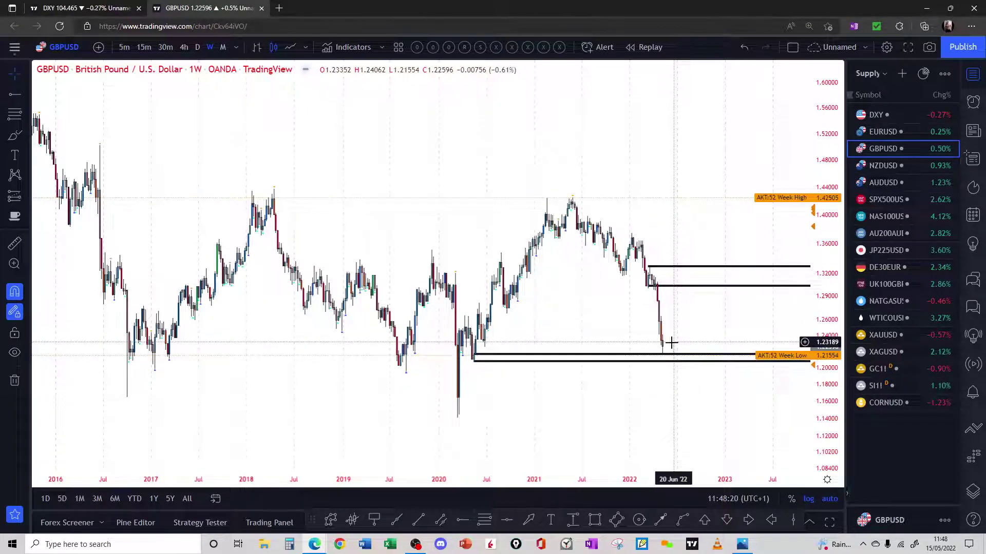
click(665, 360)
click(666, 354)
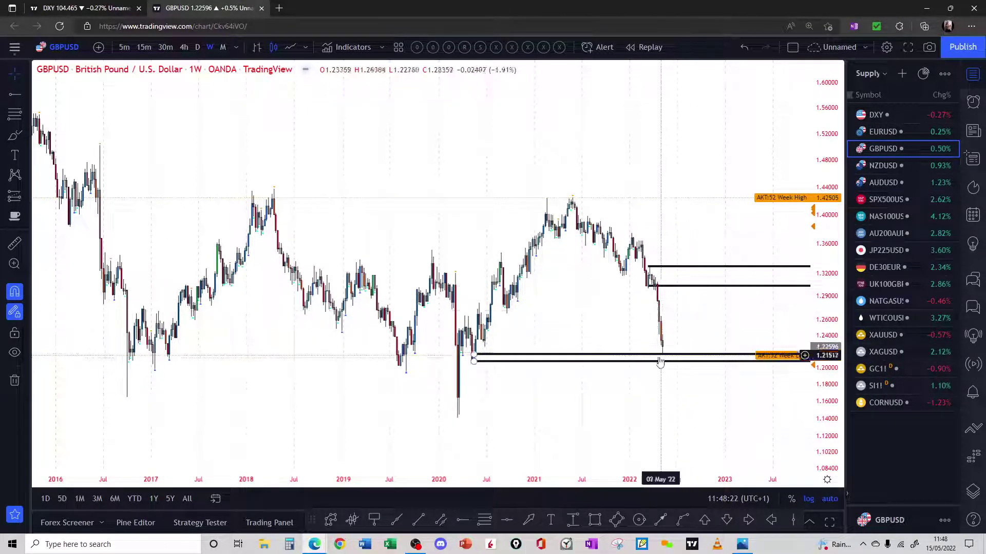
click(197, 48)
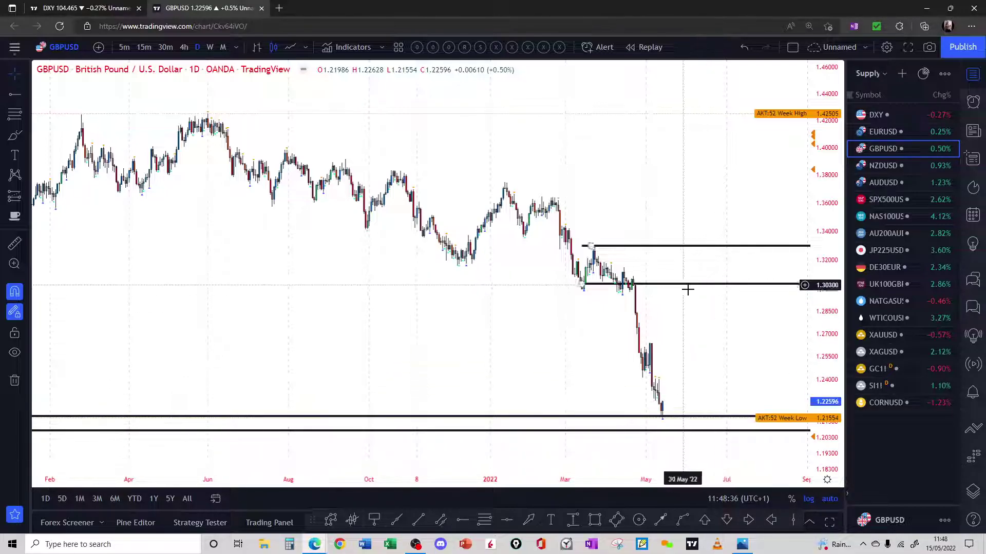
click(212, 50)
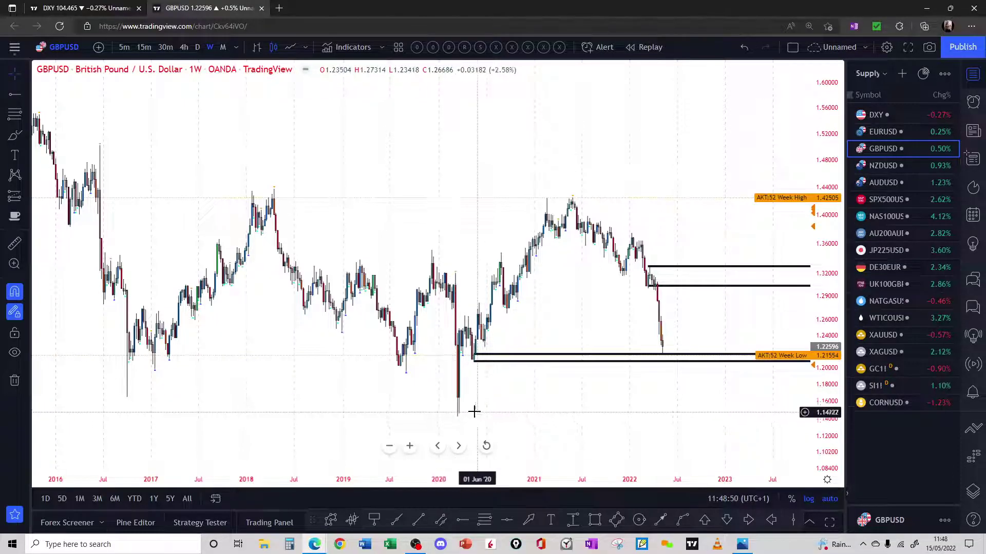
scroll(482, 385, down, 5)
scroll(500, 384, down, 5)
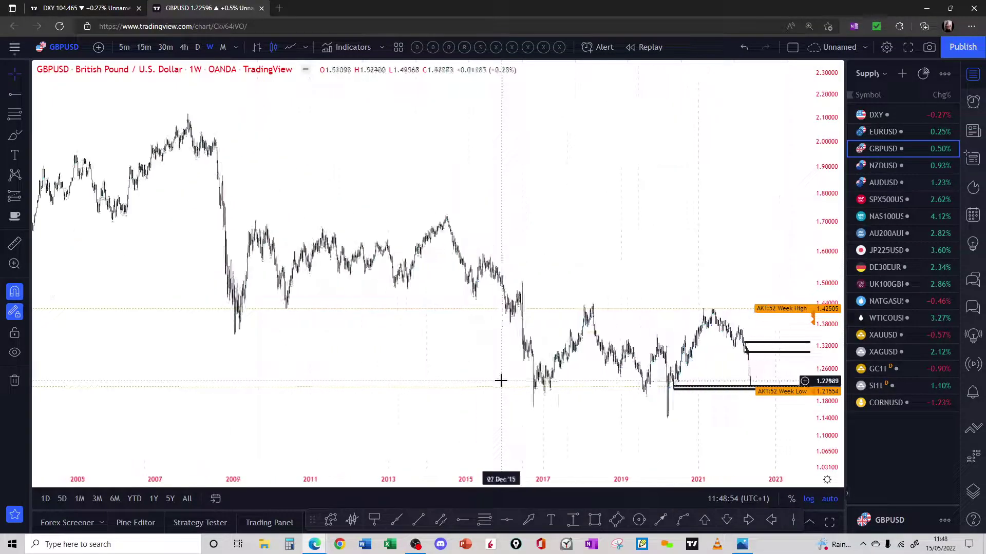
scroll(591, 419, up, 5)
scroll(592, 419, up, 3)
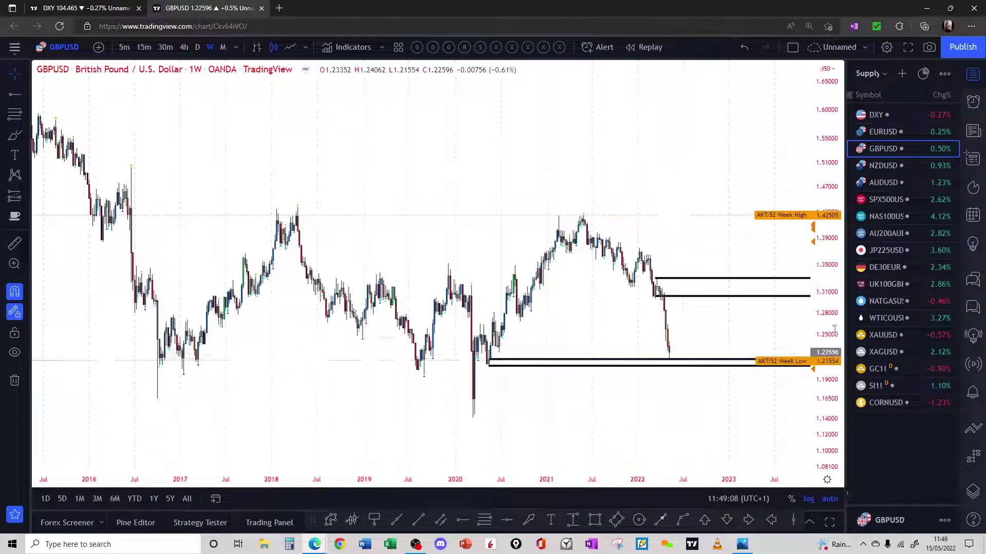
Open the NZDUSD weekly chart and mark a supply zone from 0.70726 to 0.69968 at the November 2021 candles.
click(892, 165)
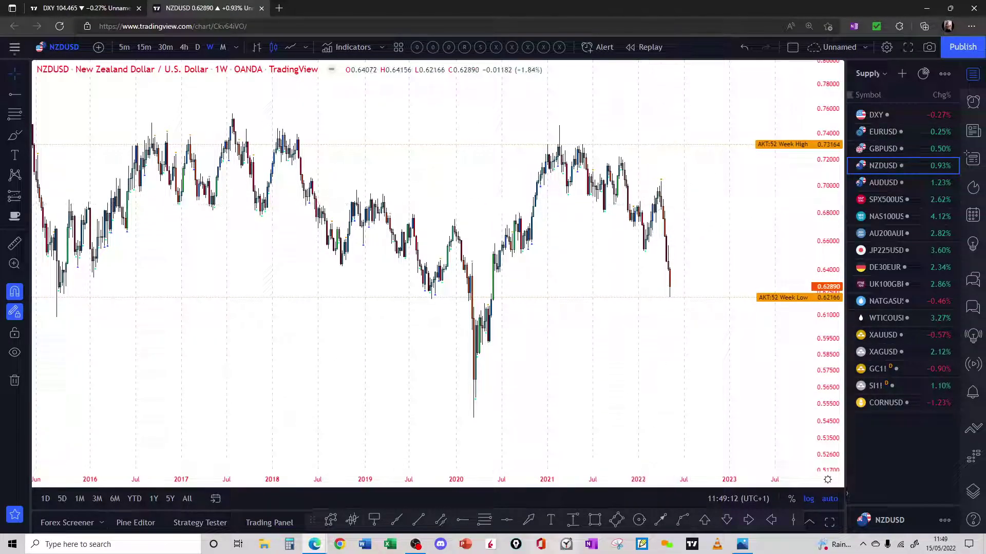
drag(623, 177, 625, 186)
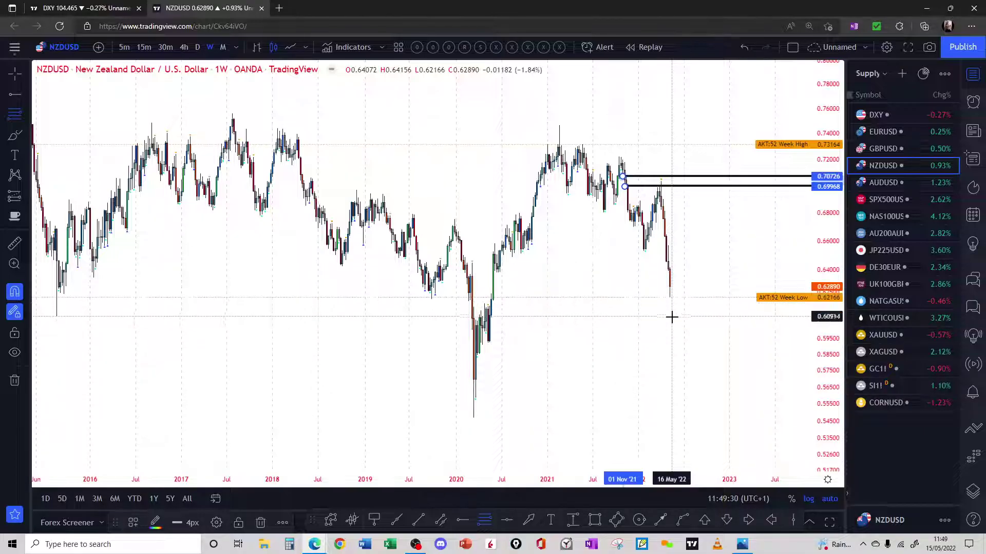
Place a temporary arrow pointing at the May 2022 NZDUSD weekly candles and delete it.
scroll(675, 287, up, 2)
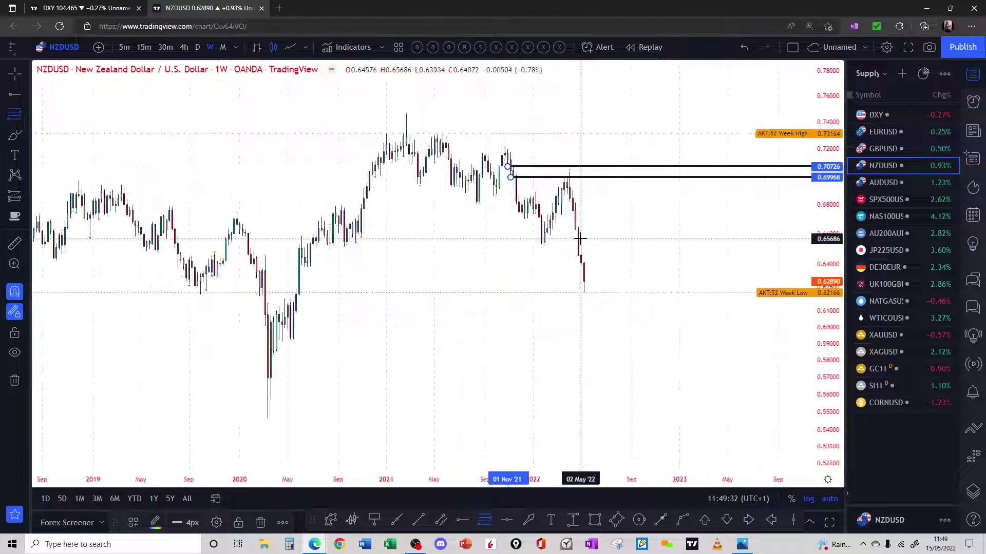
click(531, 520)
drag(646, 249, 586, 253)
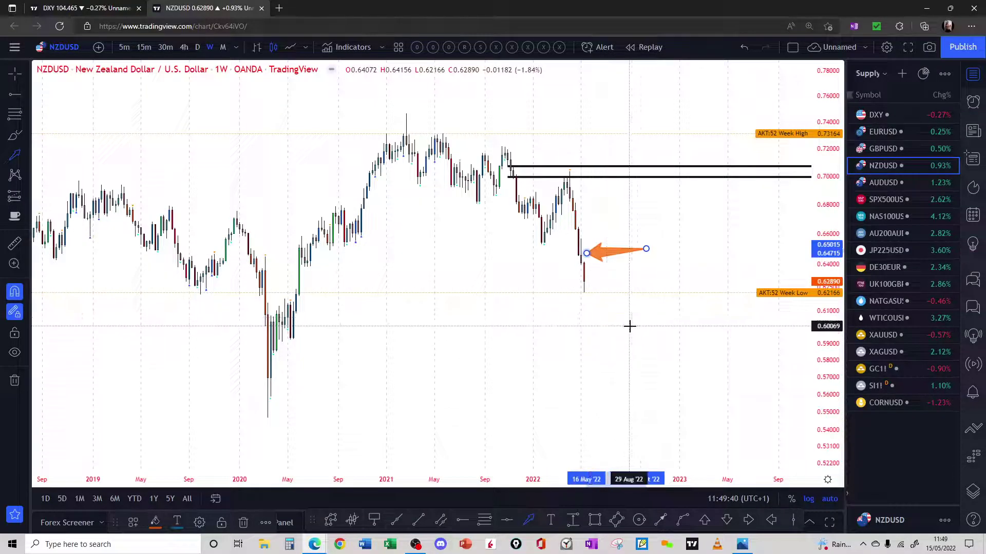
key(Delete)
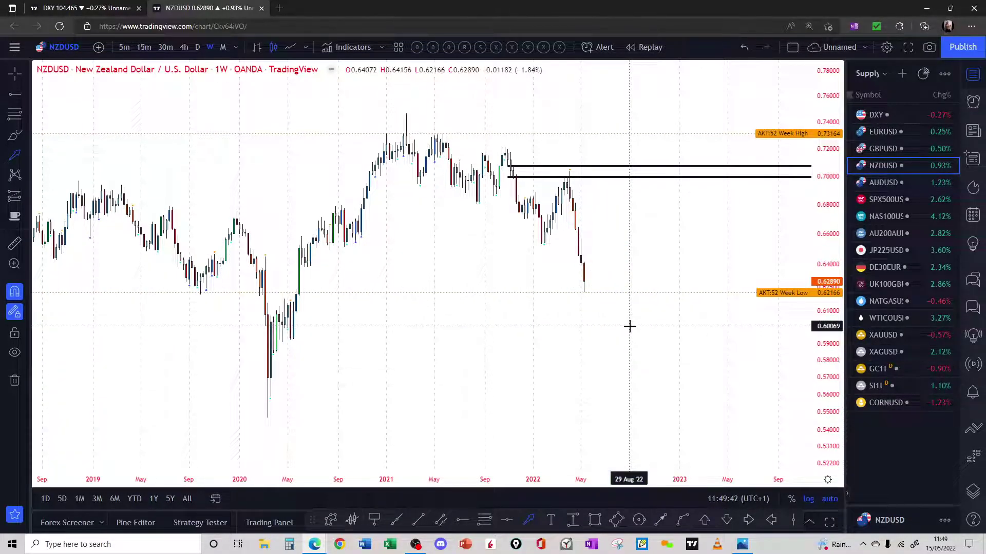
key(Escape)
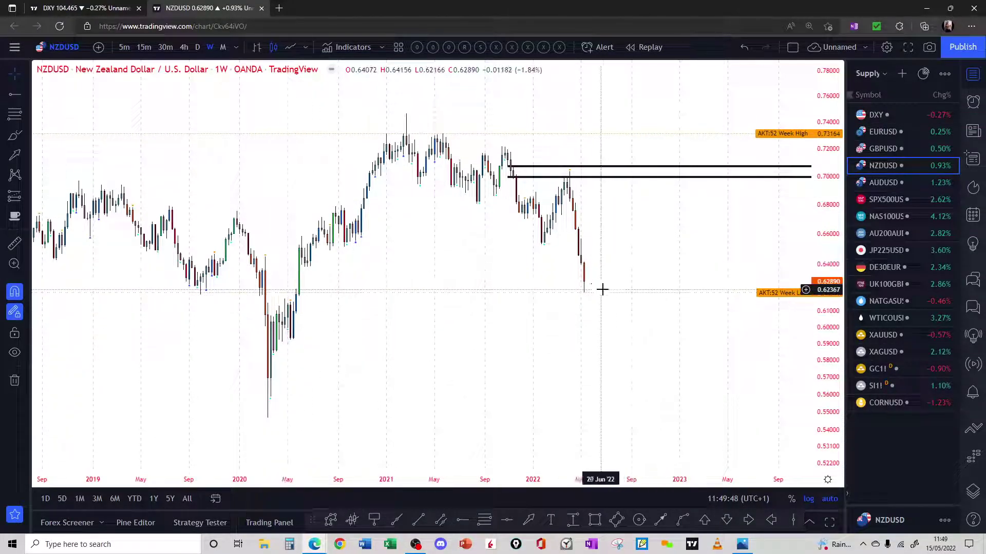
Check the recent NZDUSD decline on the daily timeframe and return to the weekly timeframe.
click(197, 47)
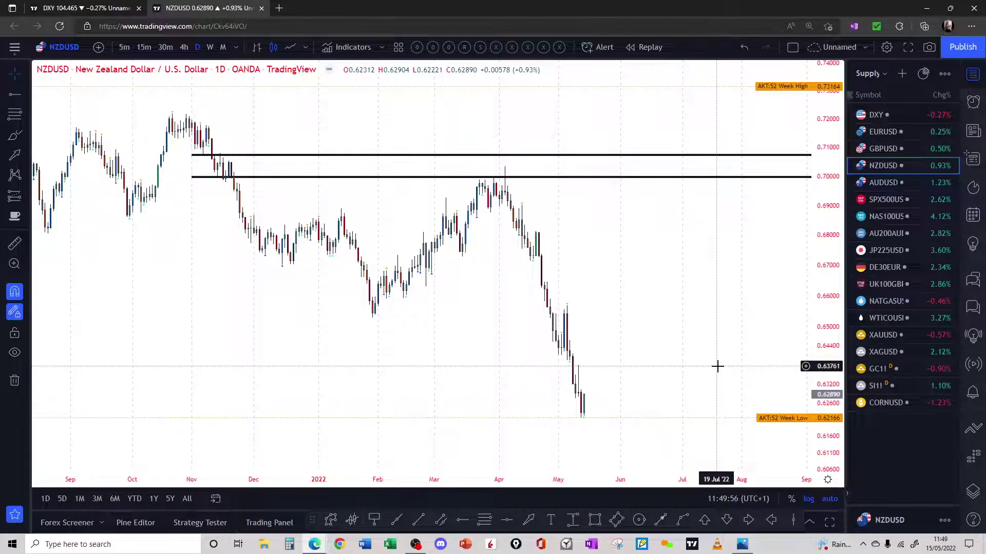
click(210, 47)
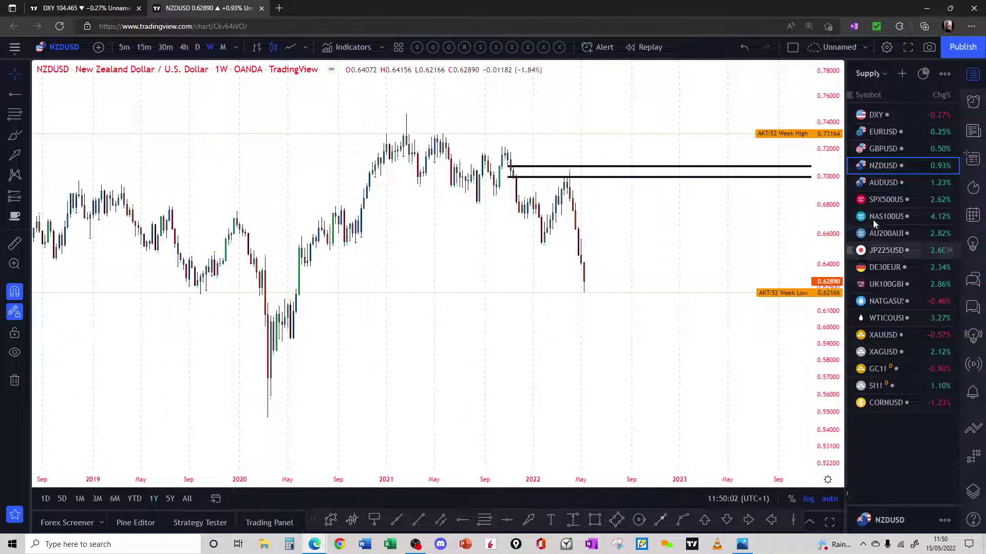
Open the AUDUSD weekly chart and mark a supply zone from 0.78910 to 0.77131 at the May 2021 candles.
click(888, 184)
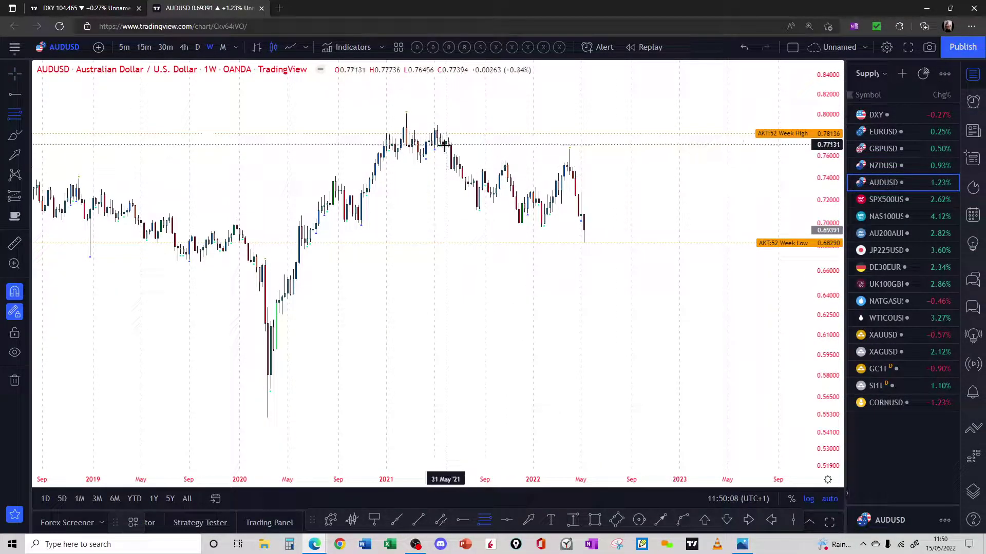
drag(439, 134, 446, 145)
click(437, 125)
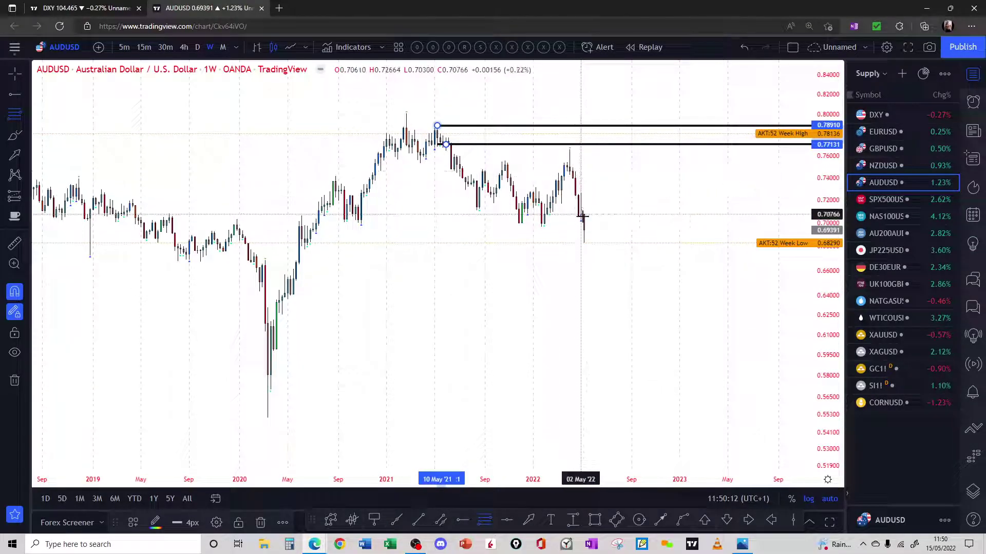
Mark two AUDUSD demand zones: one based at 0.63729 at the May 2020 candles, another from 0.67766 to 0.69950 at June 2020.
click(288, 300)
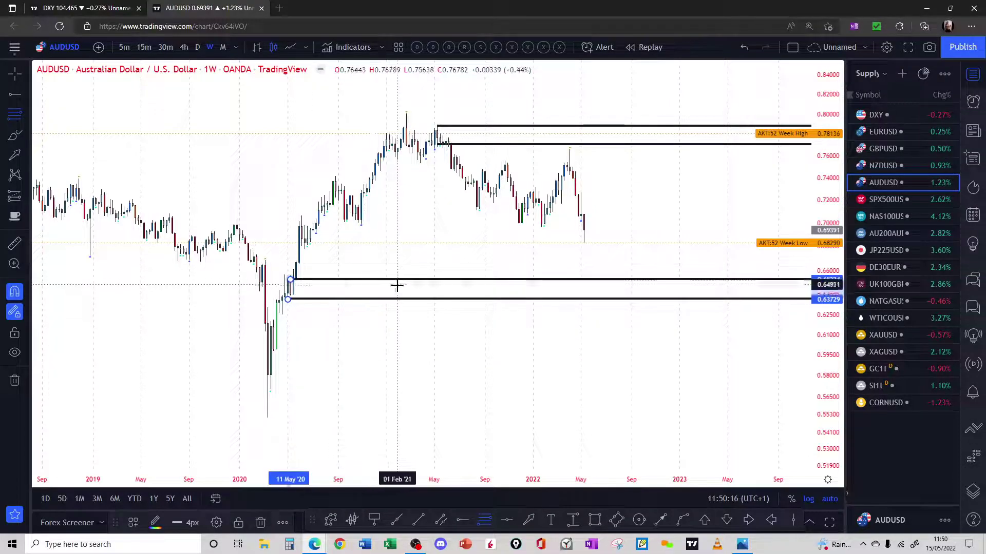
drag(316, 224, 304, 249)
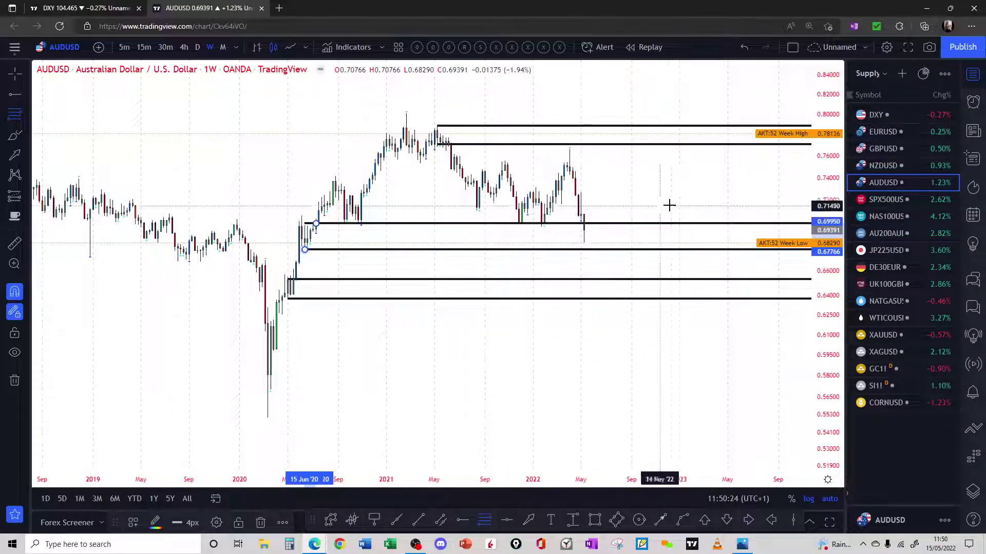
click(616, 211)
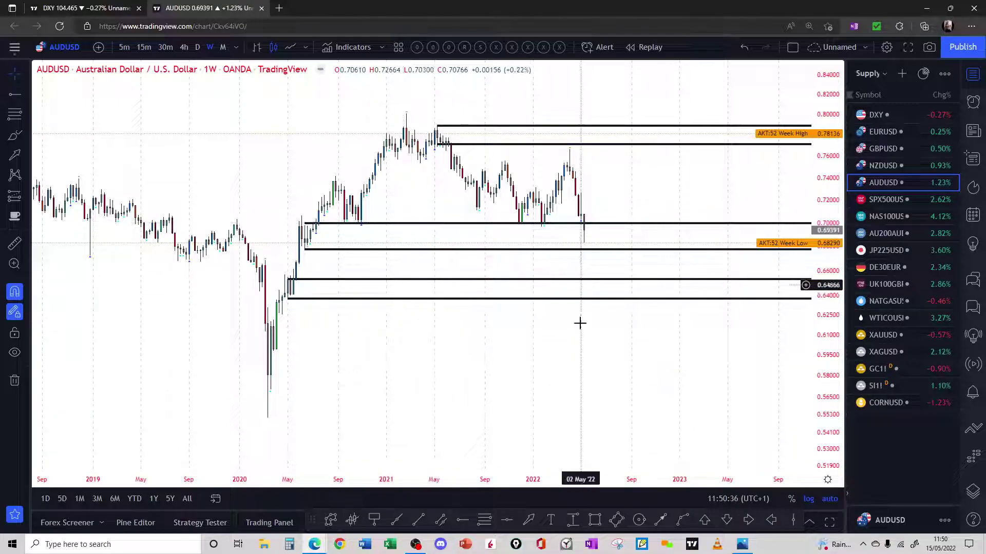
Draw a temporary arrow and a trend line along AUDUSD's 0.70 level from September 2020 into 2022, deleting each.
click(341, 223)
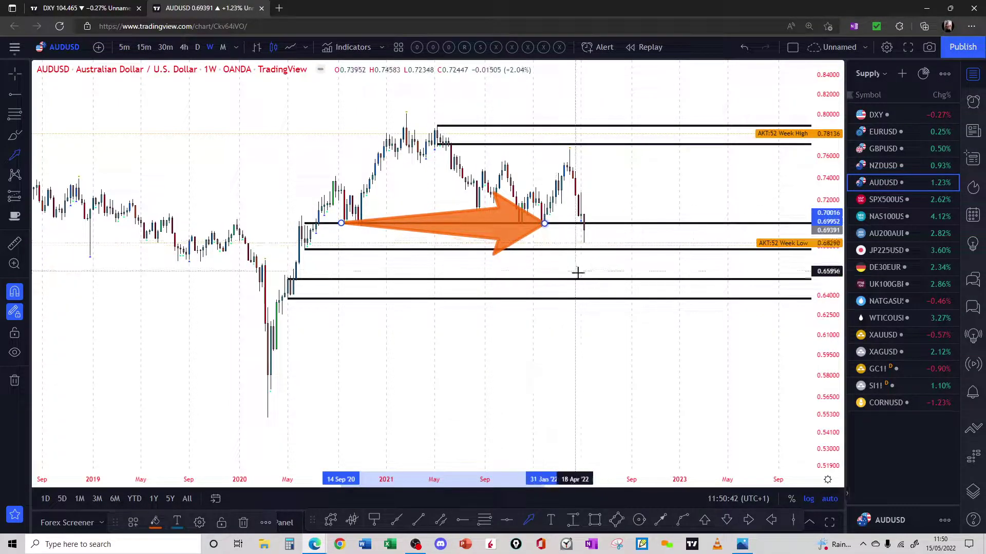
key(Delete)
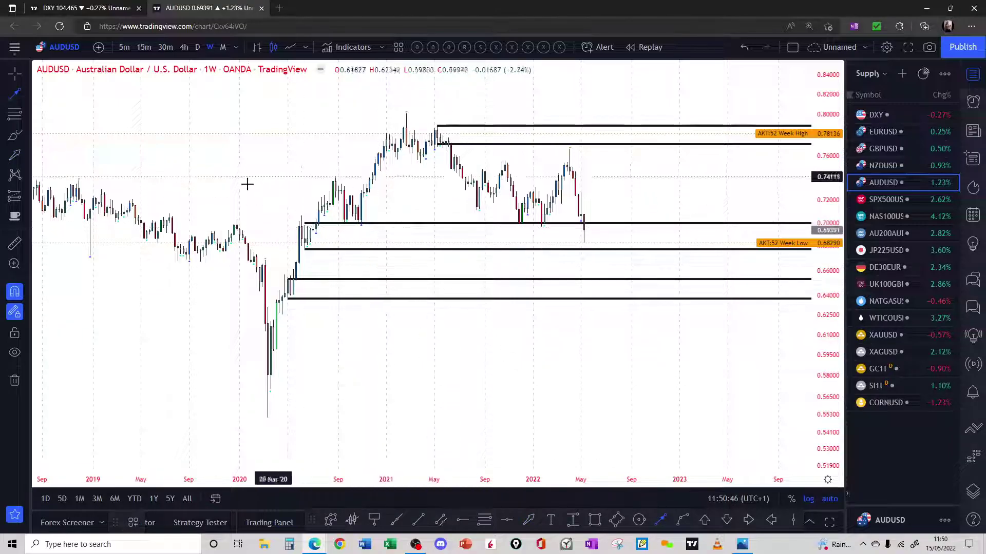
click(344, 224)
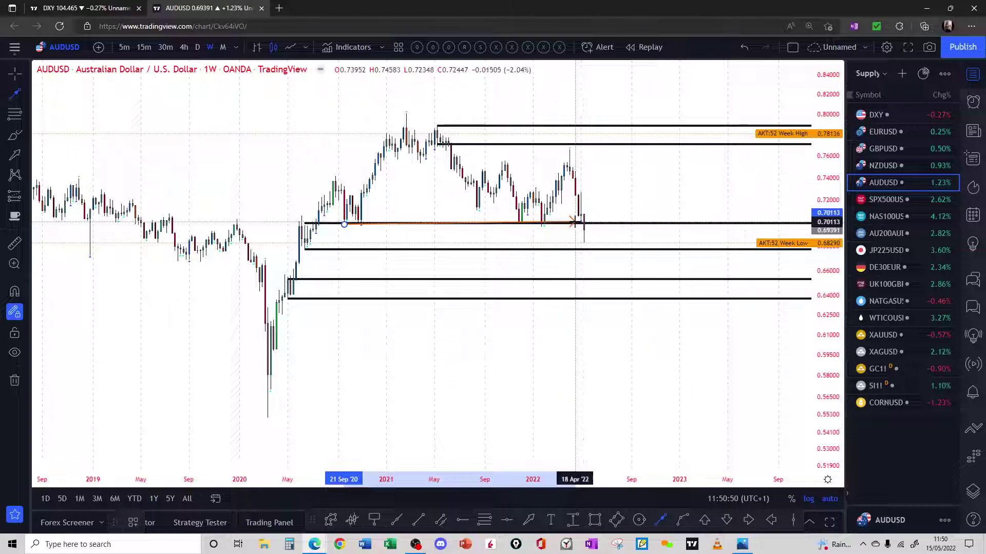
click(575, 223)
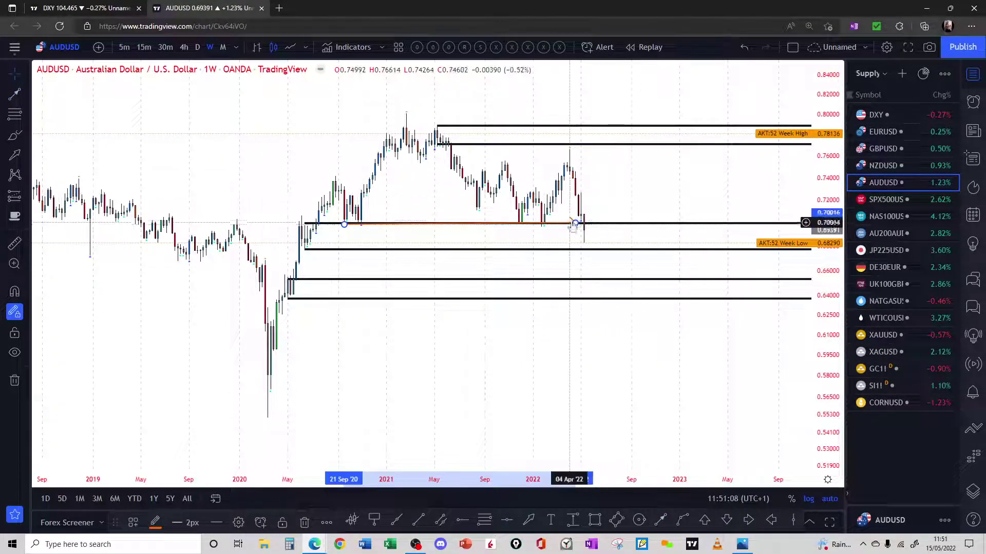
key(Delete)
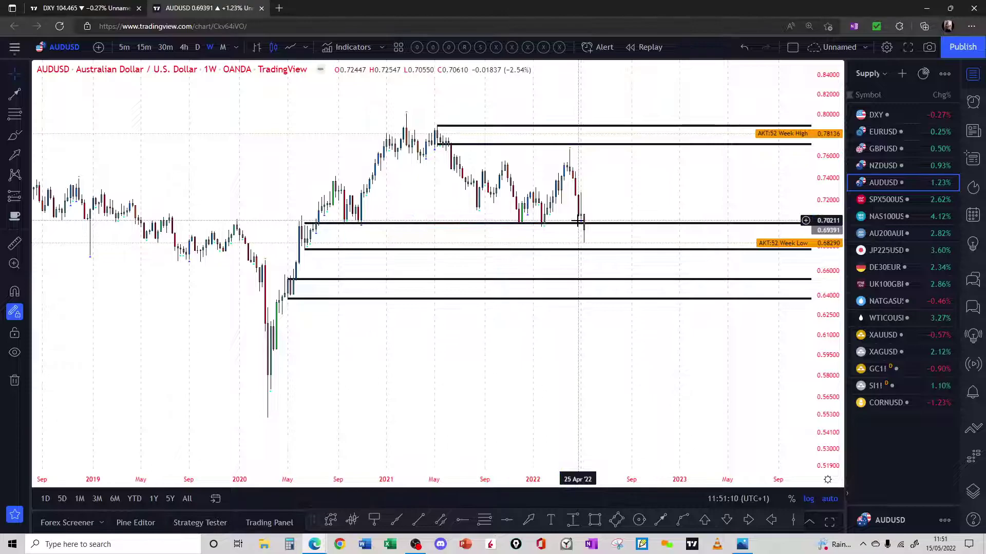
Mark an AUDUSD supply zone on the daily timeframe from 0.74592 to 0.73689 at the 22 April 2022 candles.
click(197, 49)
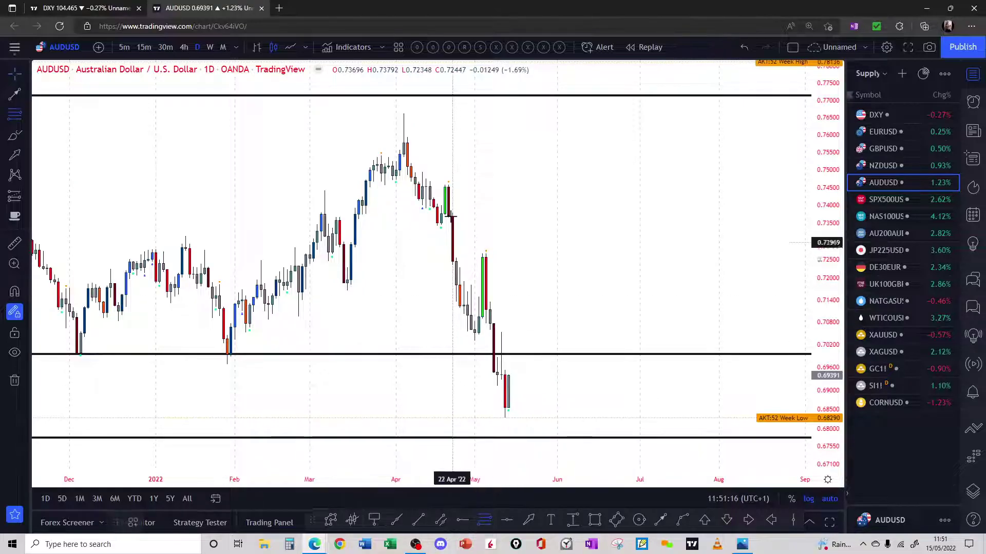
drag(445, 183, 453, 216)
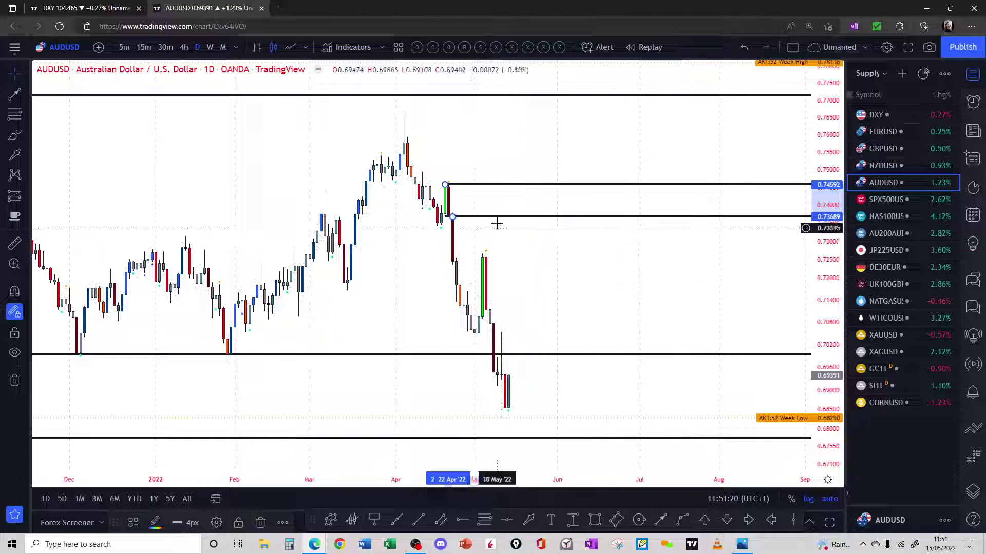
scroll(551, 370, down, 2)
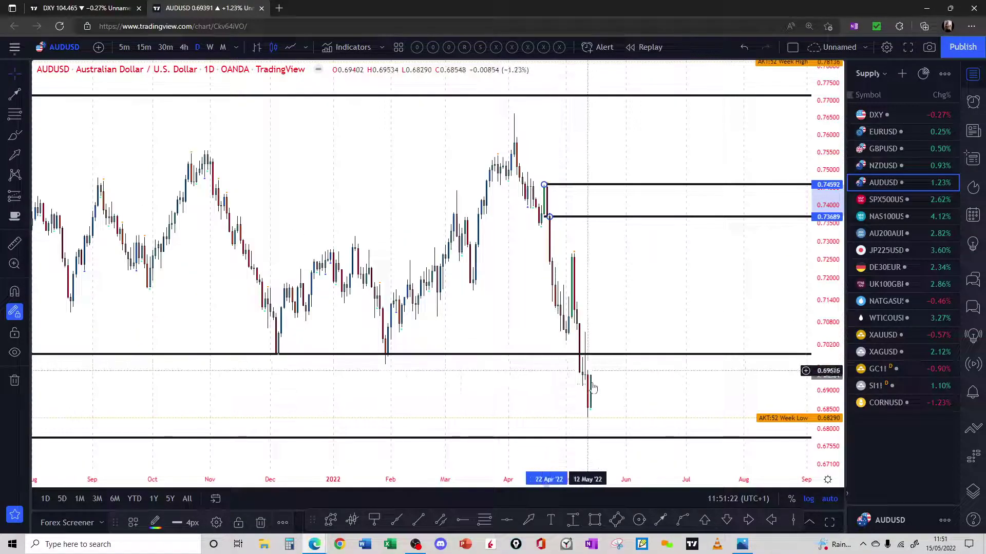
drag(608, 442, 630, 438)
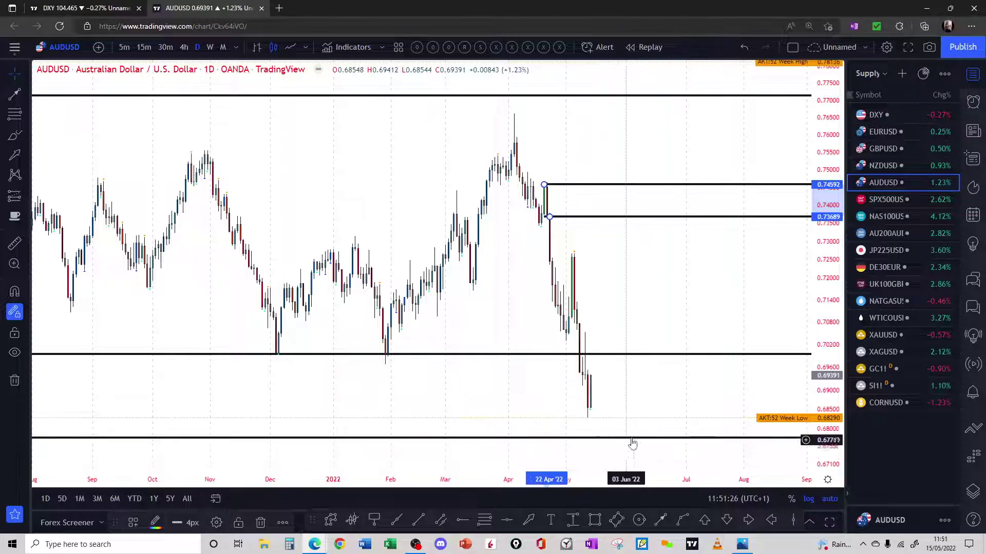
Mark a second daily AUDUSD supply zone at the 6 May 2022 candles and return to the weekly timeframe.
click(489, 523)
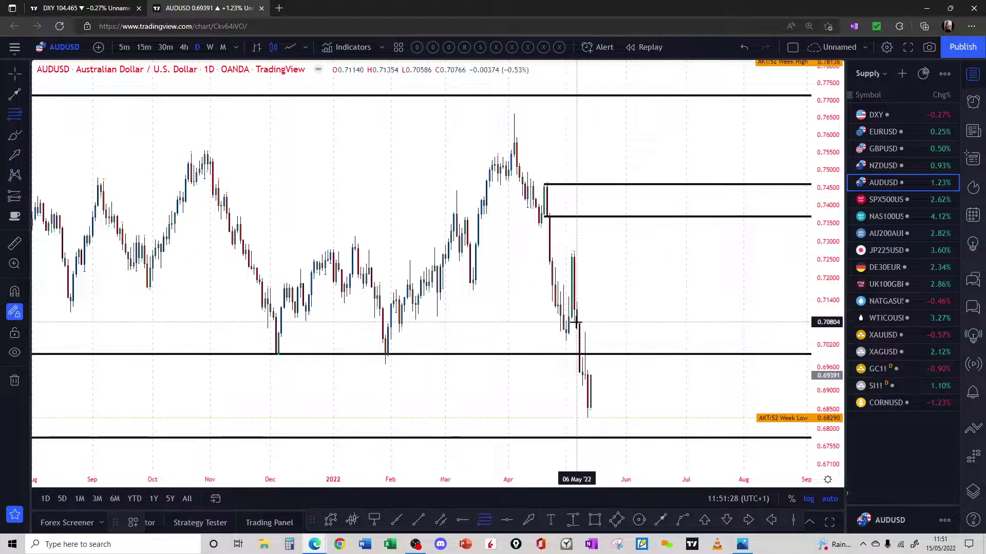
drag(579, 314, 580, 303)
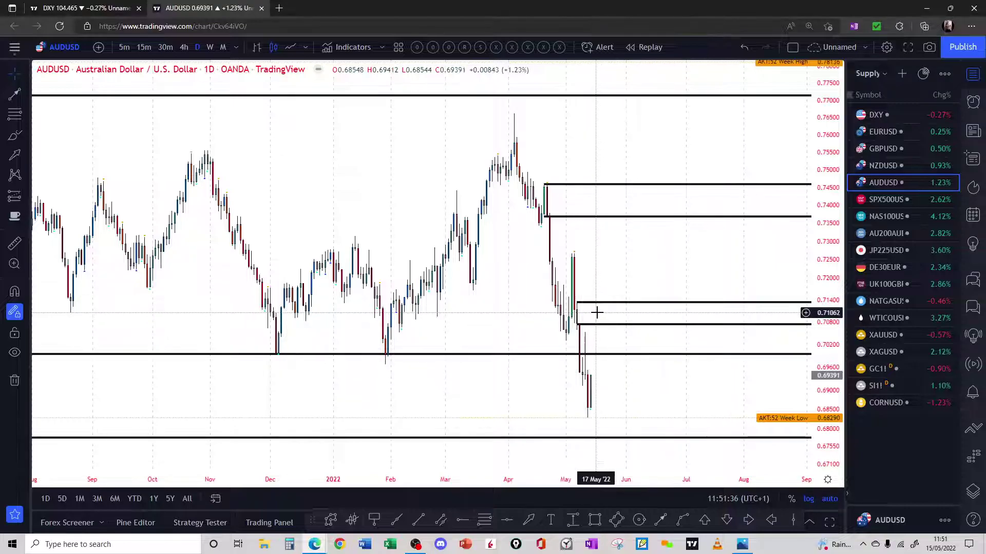
scroll(606, 306, down, 2)
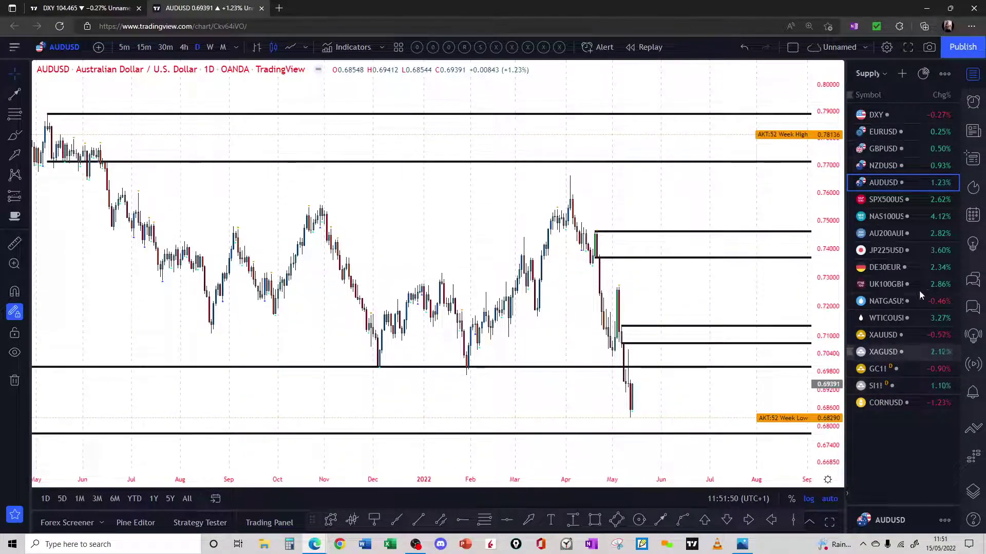
click(211, 47)
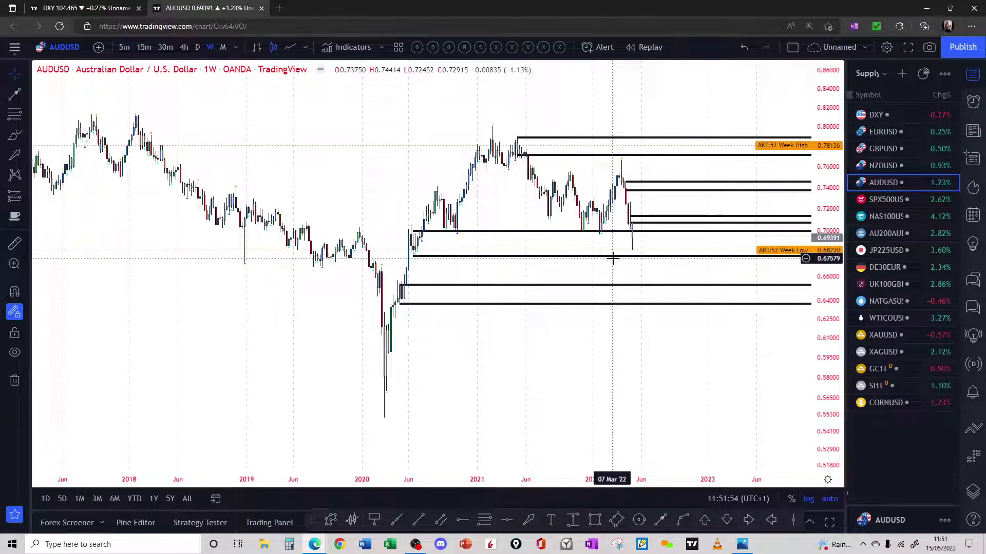
Open the SPX500USD weekly chart and mark a demand zone from 3851.3 to 3966.6 at the 22 March 2021 candles.
click(892, 200)
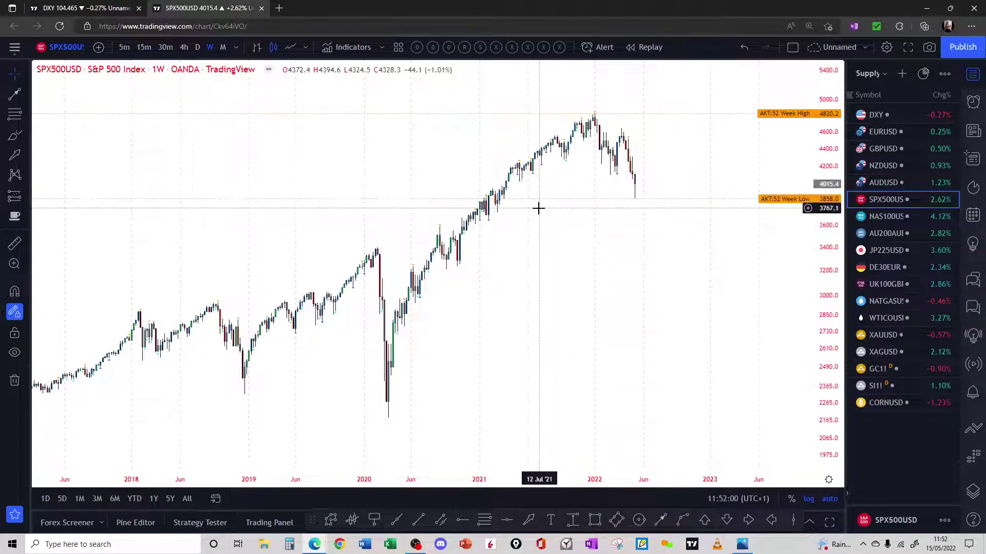
scroll(537, 208, up, 2)
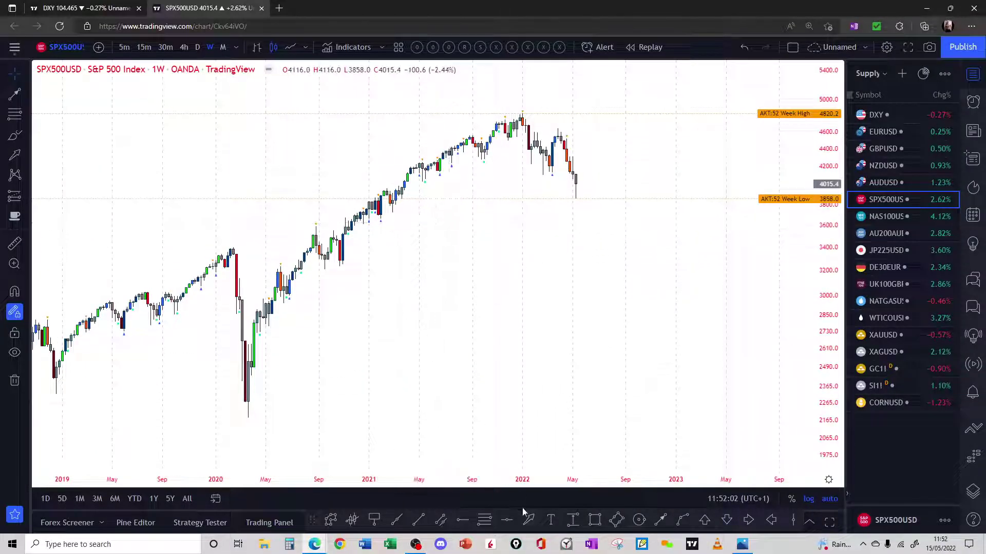
click(401, 200)
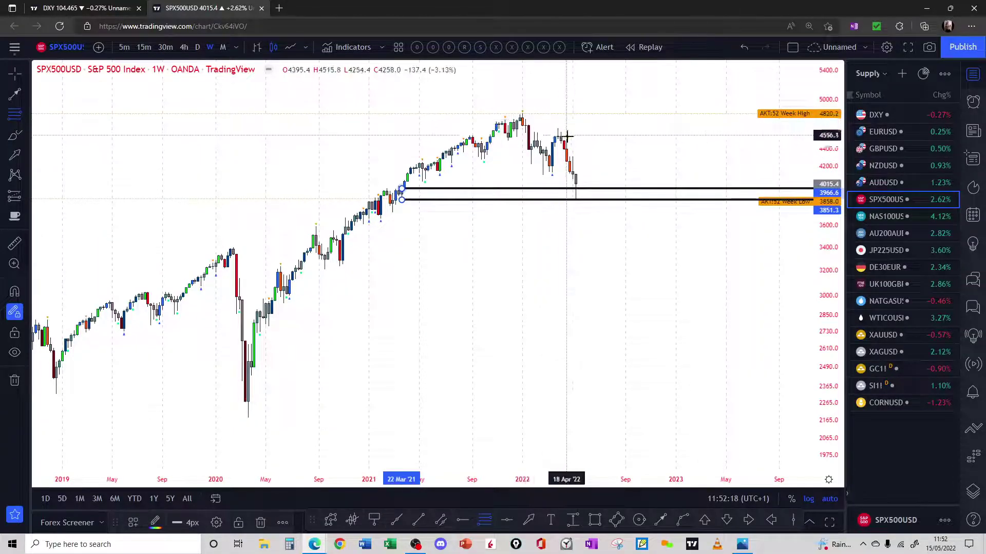
click(610, 156)
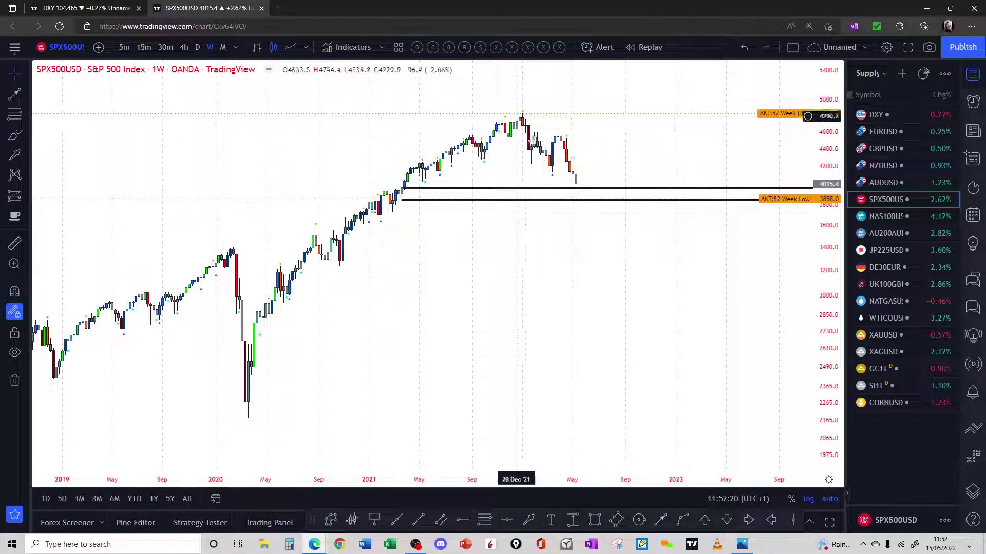
Draw a temporary descending trend line on SPX500USD from the 3 January 2022 high at 4818.6 and delete it.
click(418, 522)
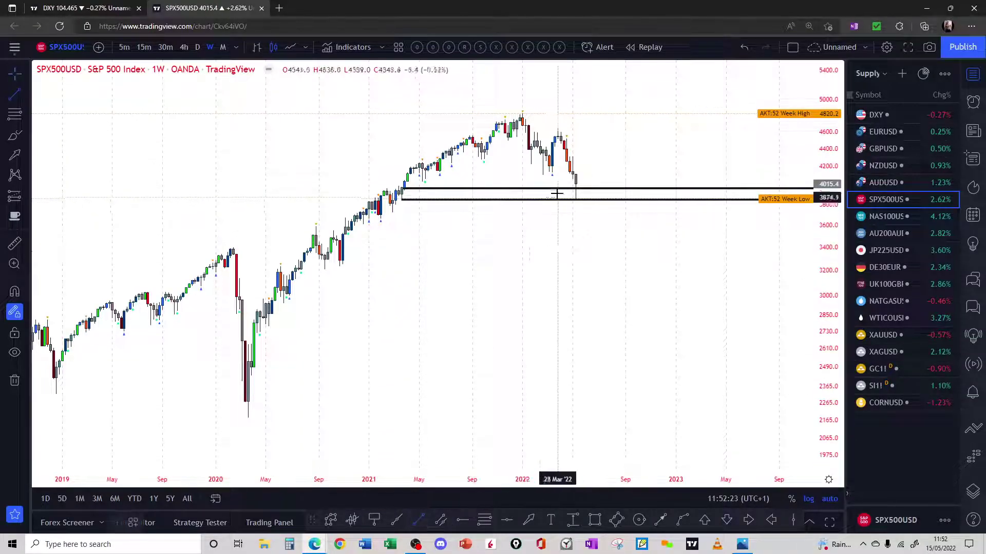
click(521, 113)
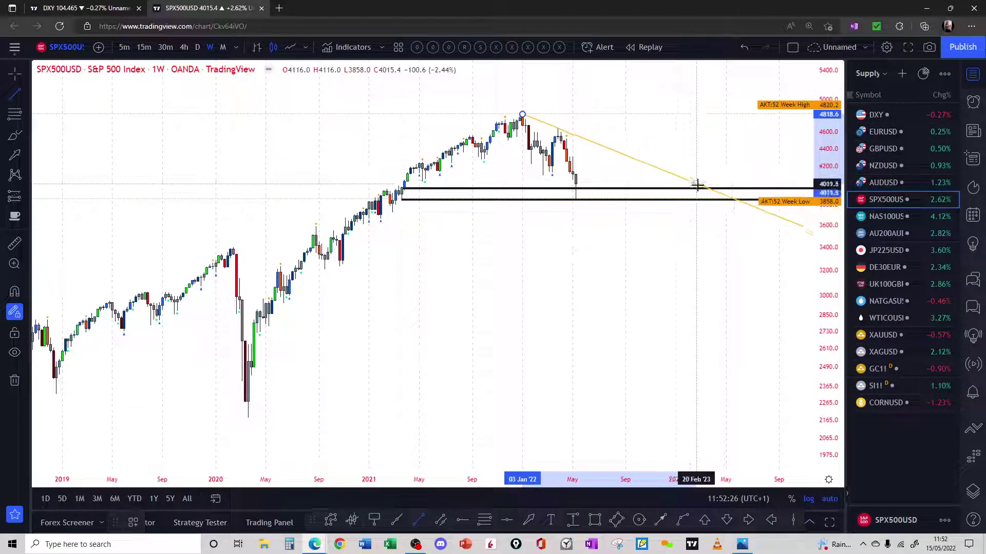
click(616, 152)
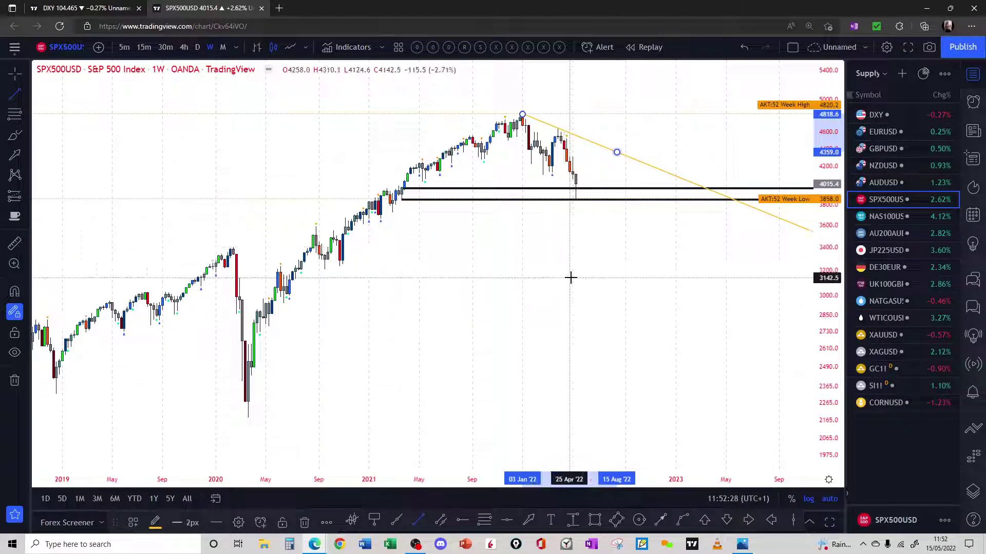
key(Delete)
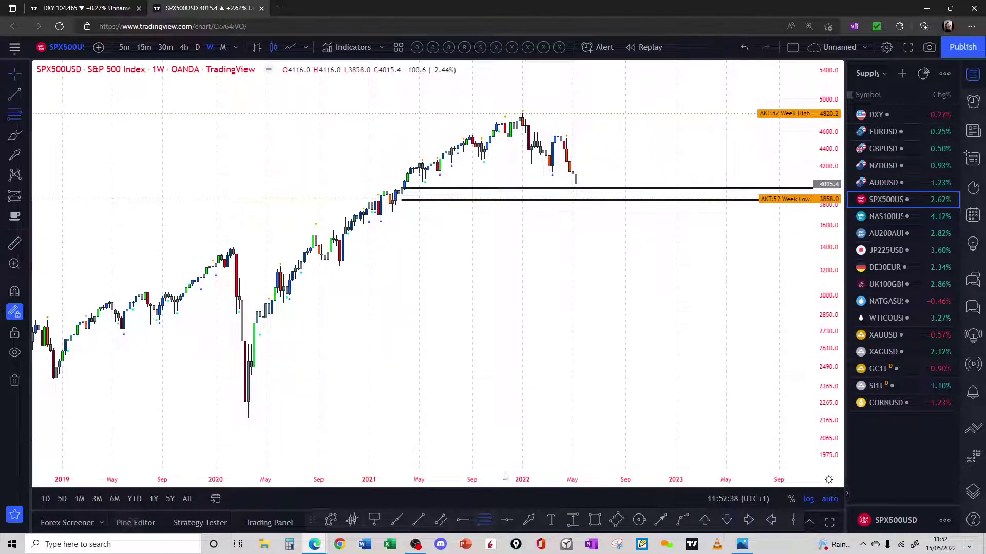
Mark an SPX500USD supply zone from 4818.6 at the 27 December 2021 candles, refine its lower edge to 4662.9 on the daily timeframe and return to weekly.
click(525, 125)
click(520, 113)
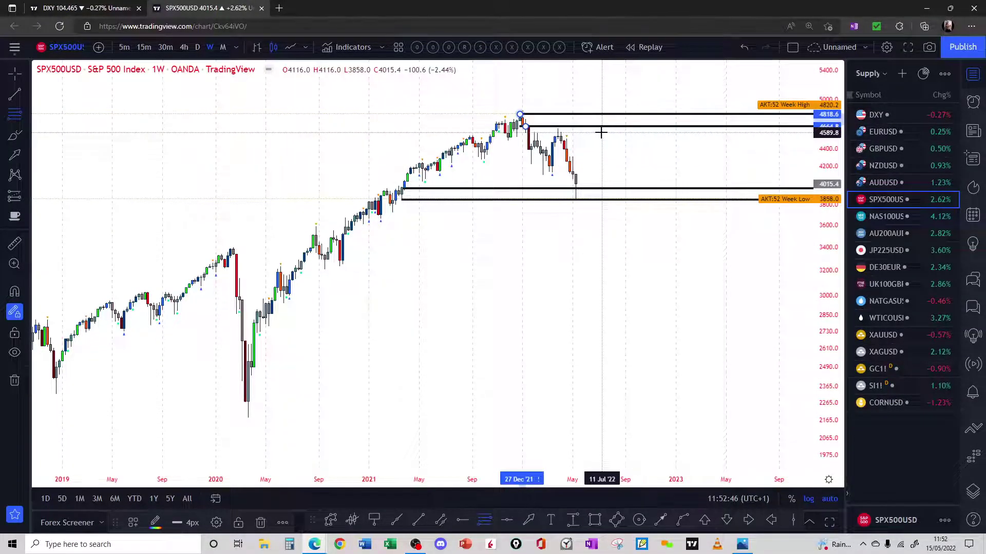
click(197, 48)
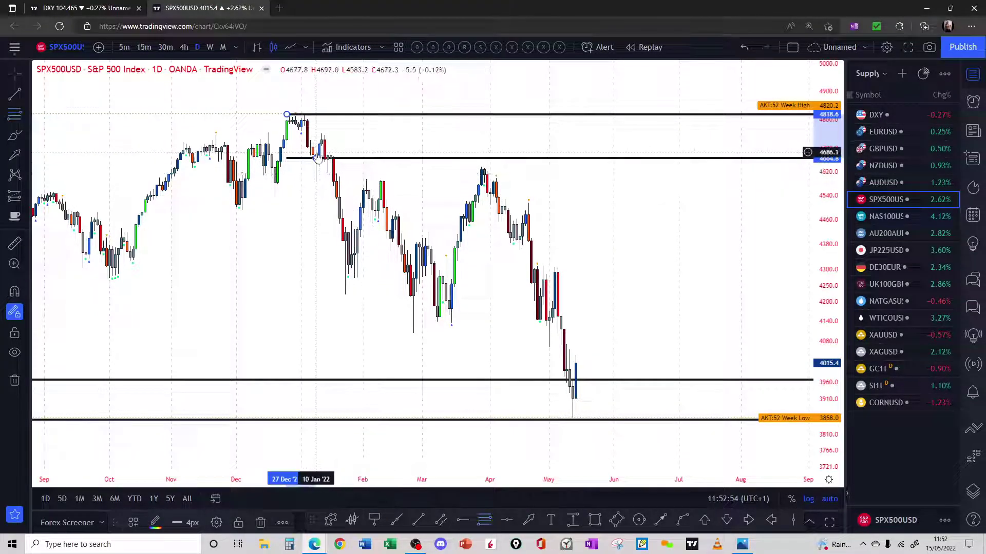
drag(317, 160, 324, 166)
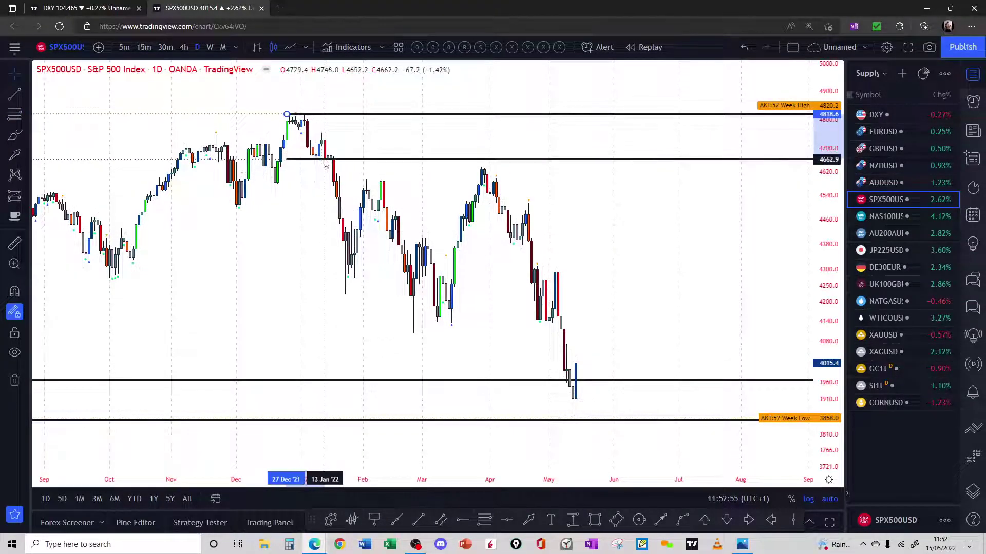
click(210, 47)
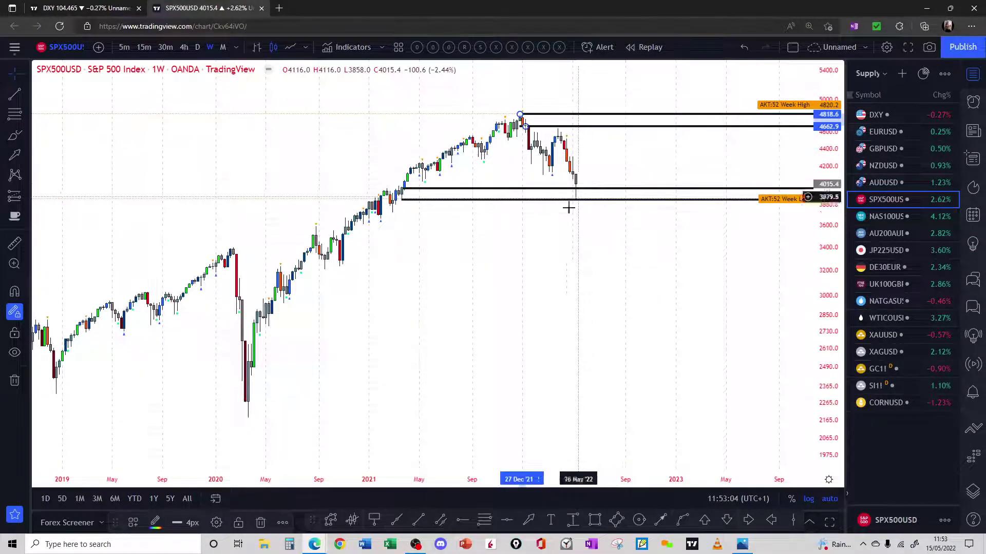
Draw a rectangle on the daily SPX500USD chart from 4156.6 to 4069.9, spanning 5 May to 3 August 2022, and return to the weekly timeframe.
click(198, 47)
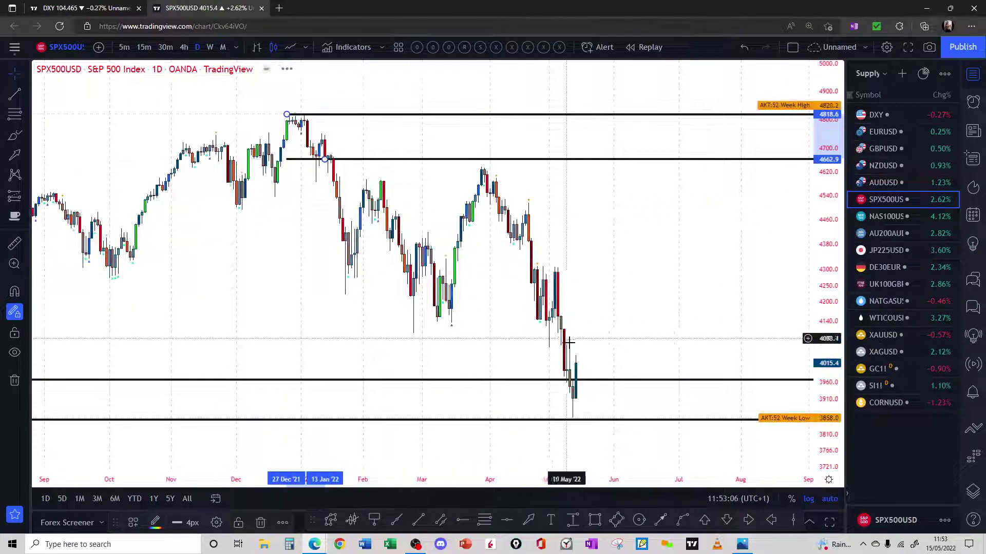
click(594, 521)
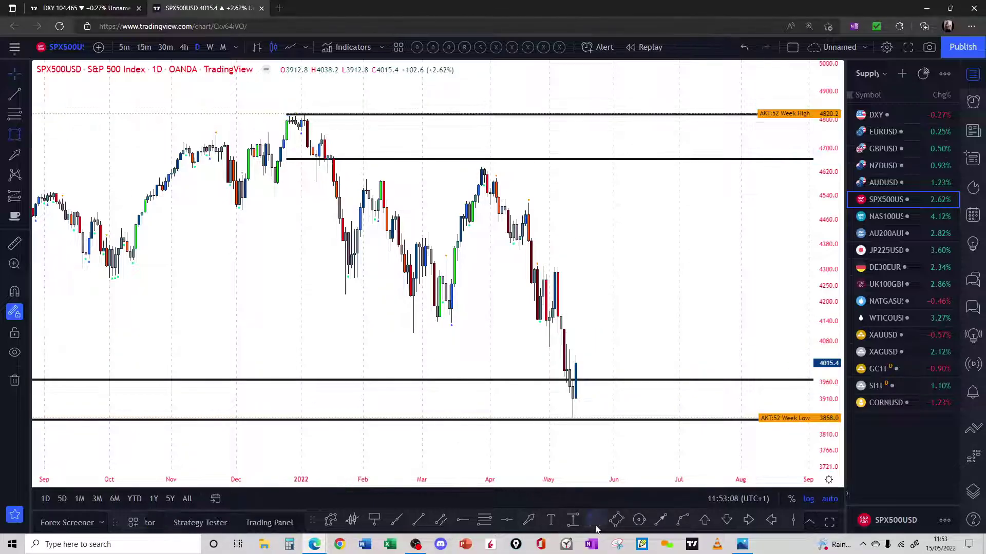
mouse_move(558, 316)
mouse_down()
mouse_move(632, 341)
mouse_move(745, 344)
mouse_up()
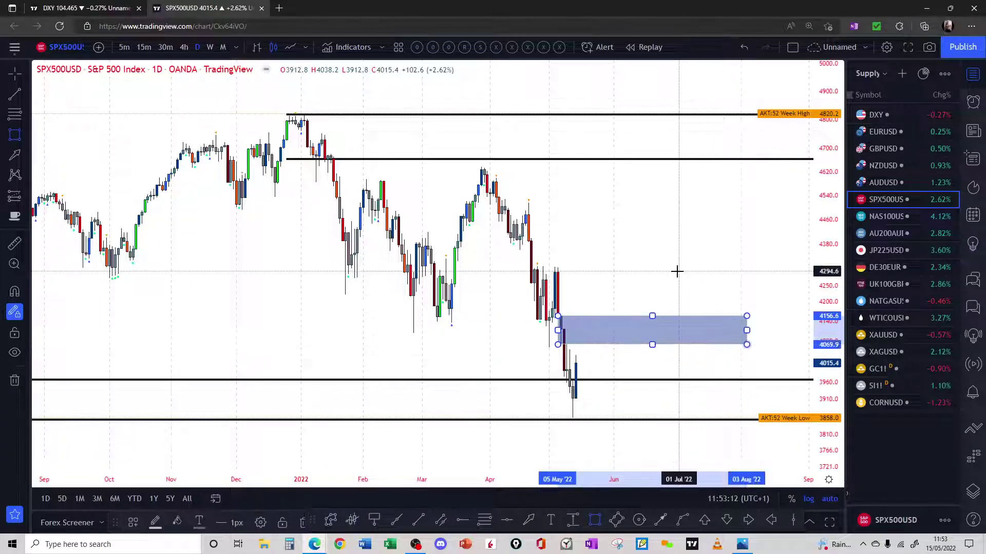
click(651, 273)
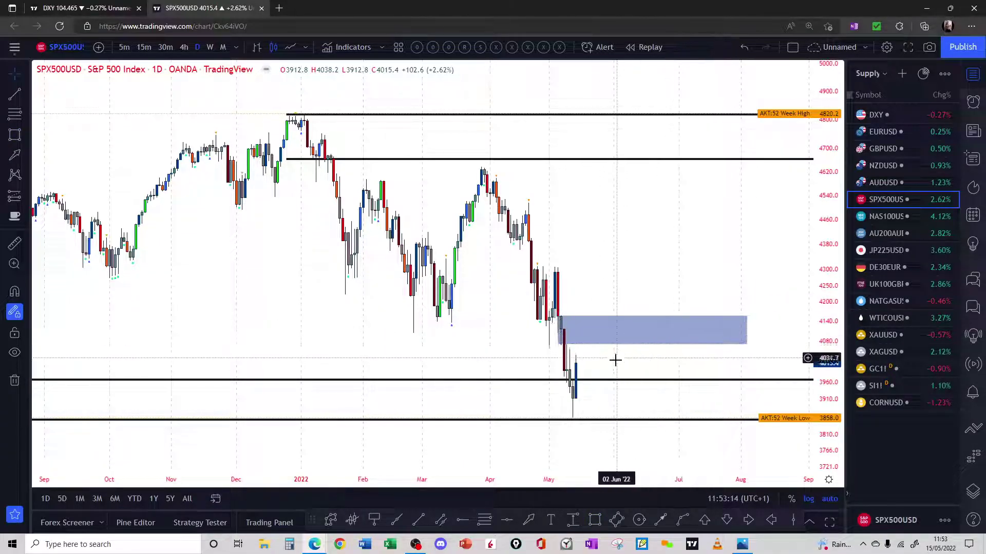
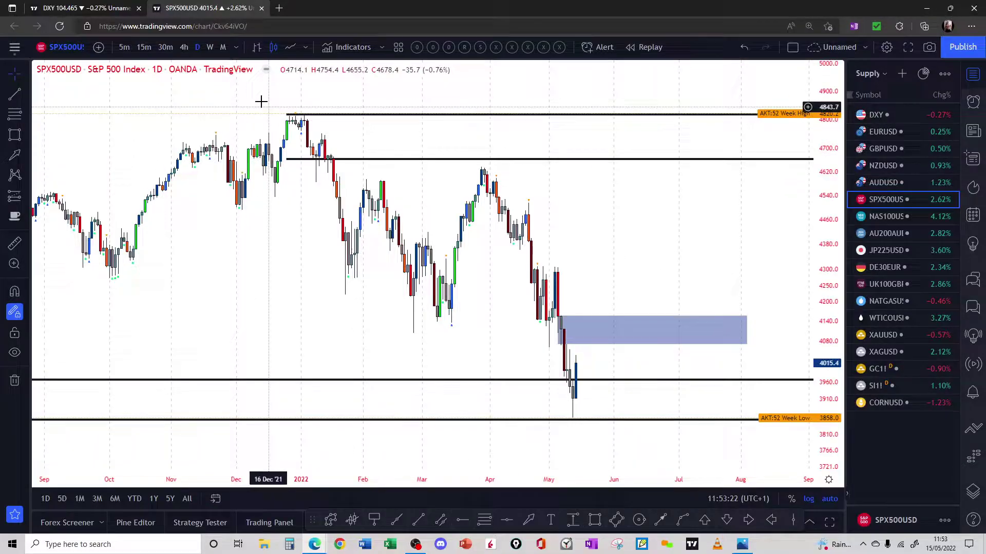
click(210, 47)
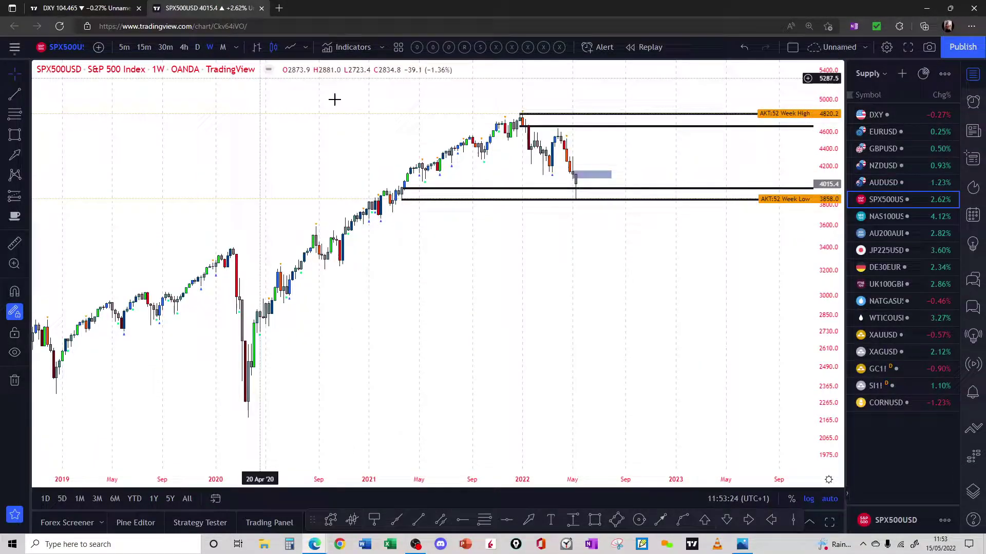
Open the NAS100USD weekly chart and mark two supply zones: 15989.5 to 15160.8 at January 2022, and 16339.9 up to the late-2021 high.
click(890, 222)
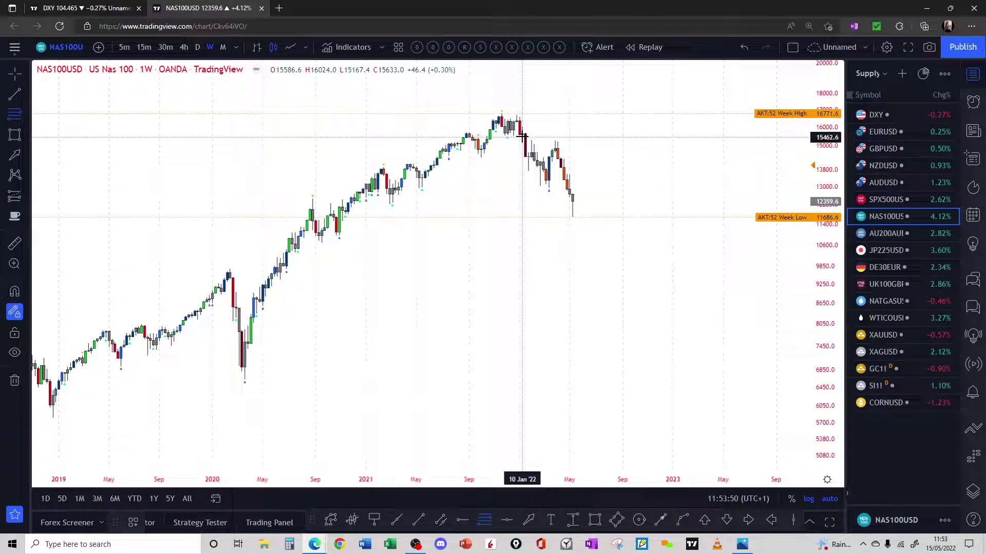
mouse_move(522, 135)
mouse_down()
mouse_move(510, 114)
mouse_move(523, 144)
mouse_move(516, 123)
mouse_move(523, 129)
mouse_up()
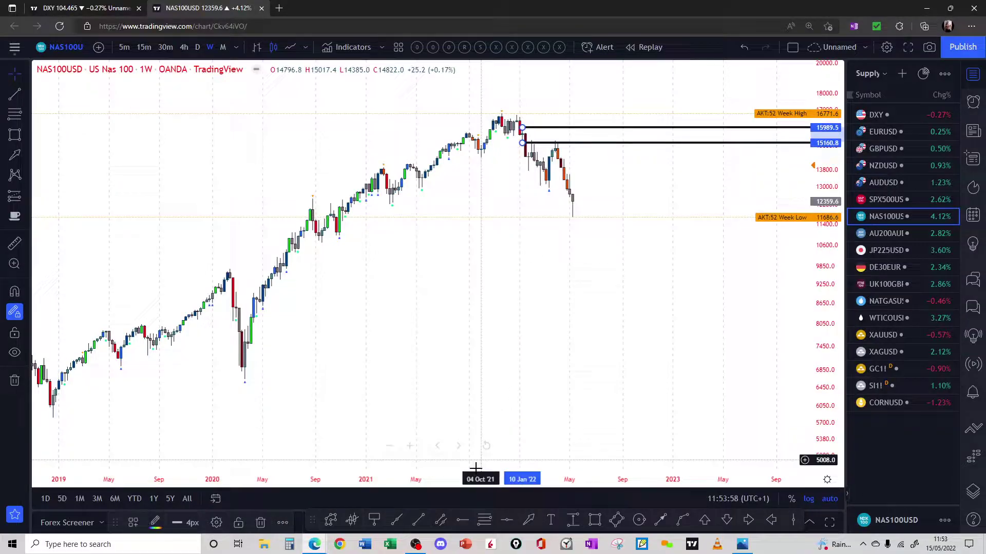
click(483, 521)
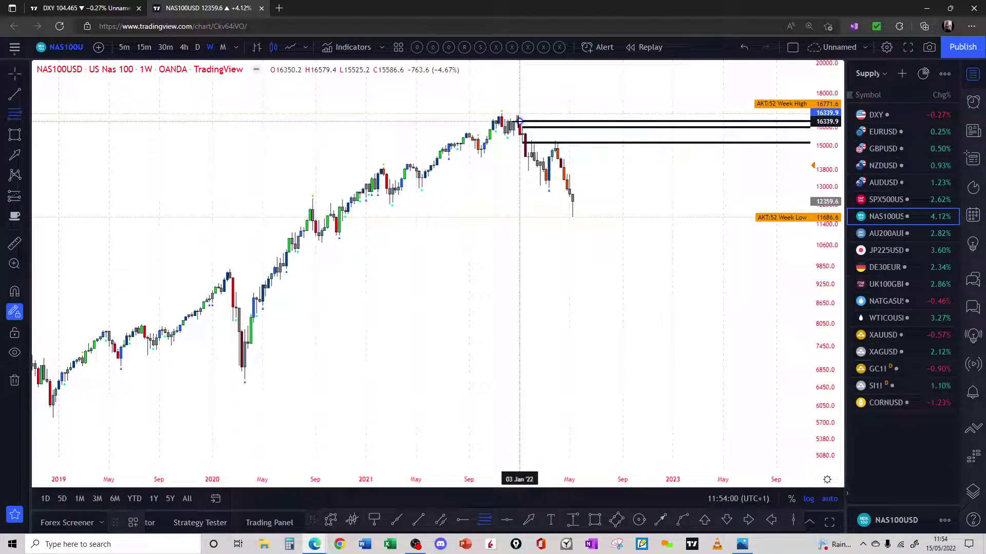
click(520, 121)
click(501, 112)
click(621, 213)
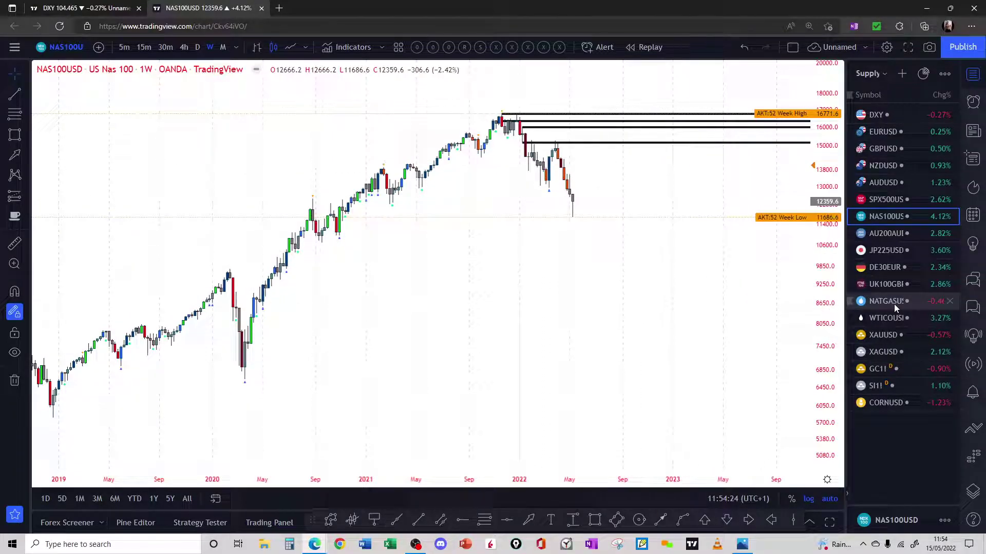
Open the AU200AUD chart and draw a horizontal trend line along the highs at 7654.7, from August 2021 to 6 June 2022.
click(891, 235)
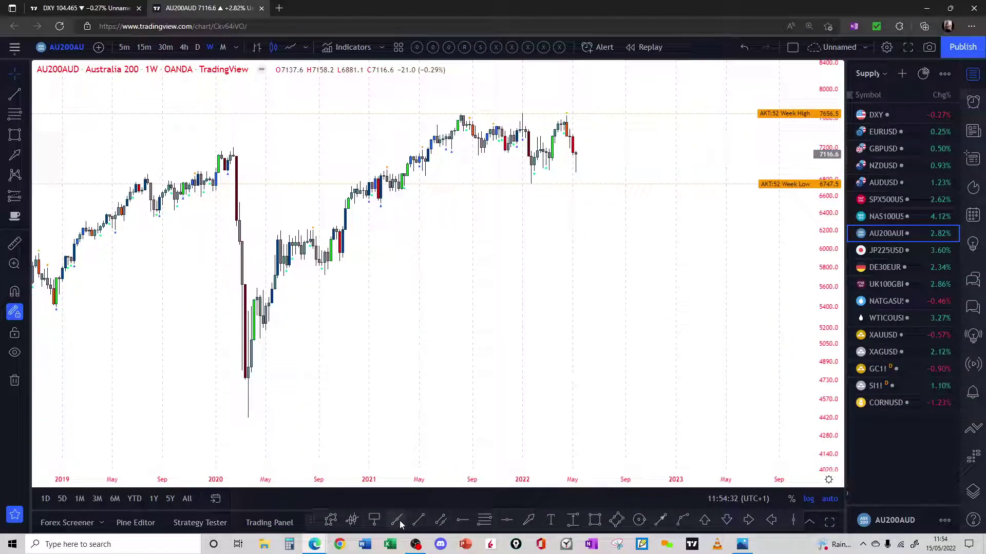
click(460, 113)
click(588, 113)
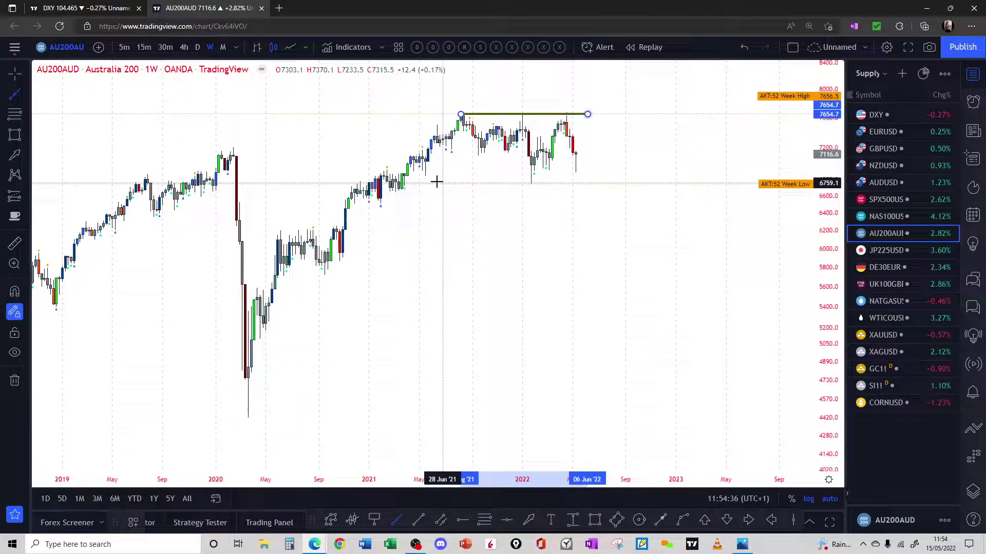
Mark an AU200AUD demand zone with horizontal trend lines at 6870.3 from 22 March 2021 and 6656.4 from 1 March 2021, both ending in July 2022.
click(401, 174)
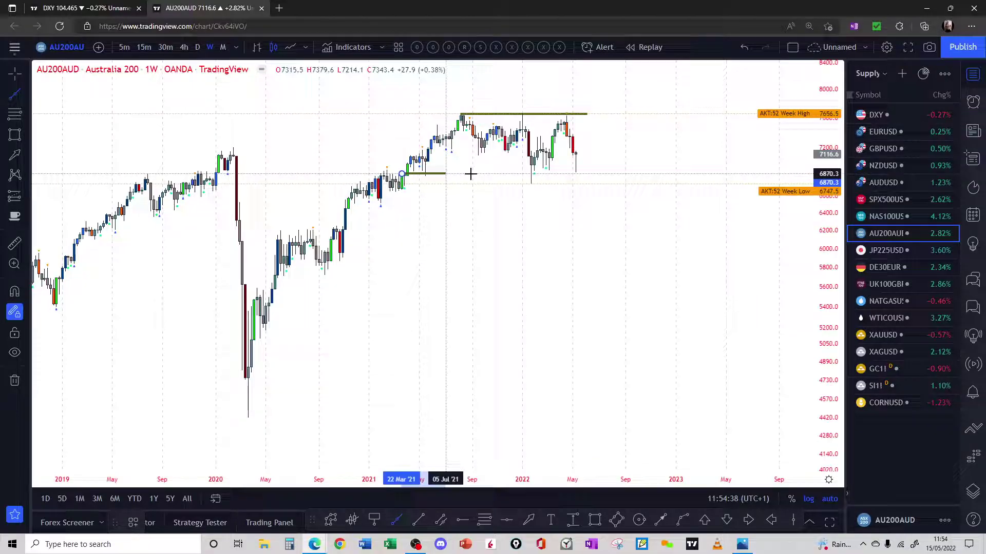
click(604, 173)
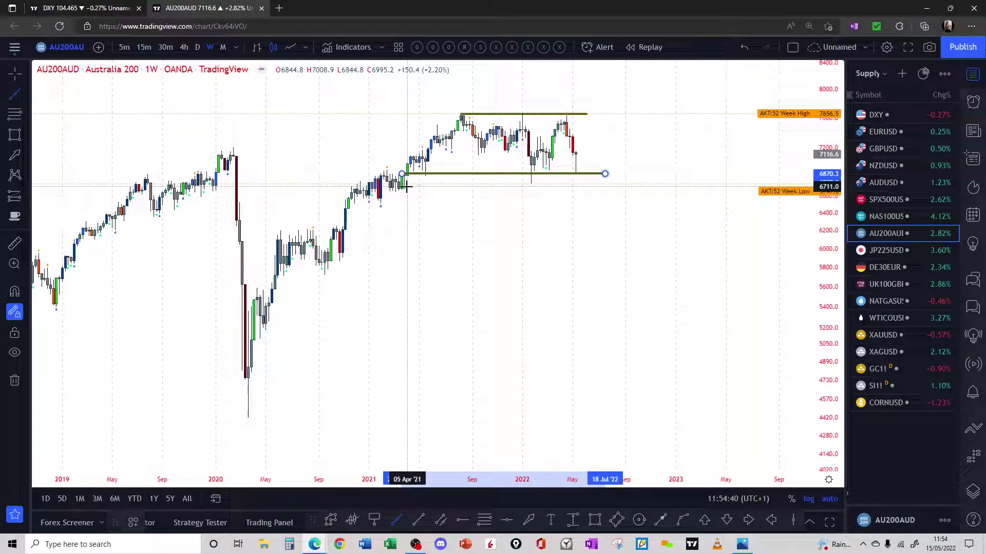
click(392, 191)
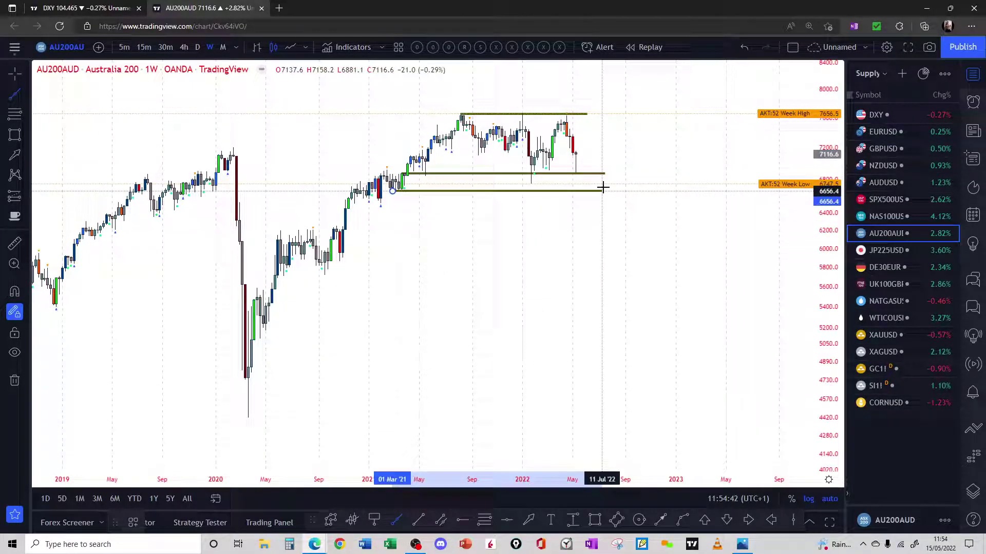
click(604, 190)
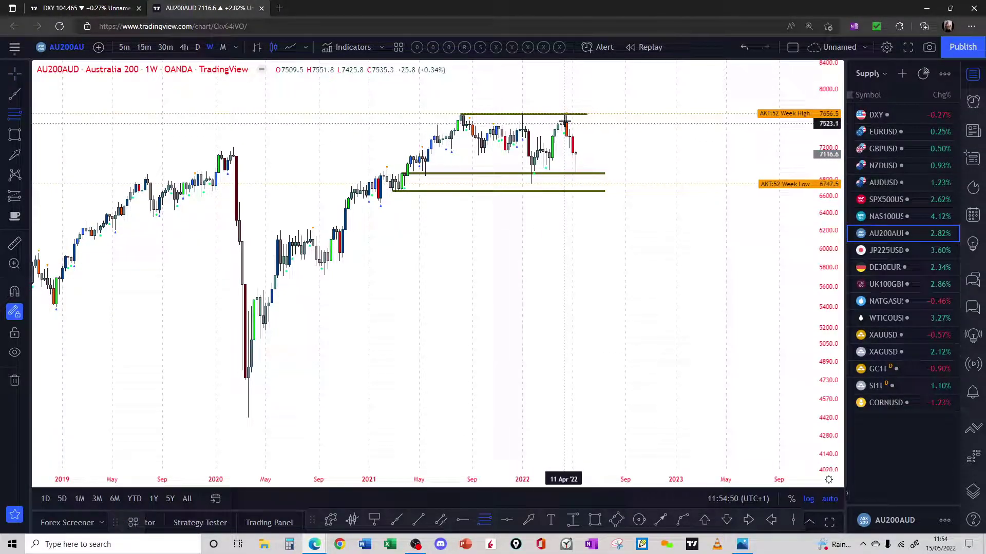
Mark an AU200AUD supply zone from 7639.1 down to 7341.2, starting at the April 2022 high, and deselect it.
click(566, 115)
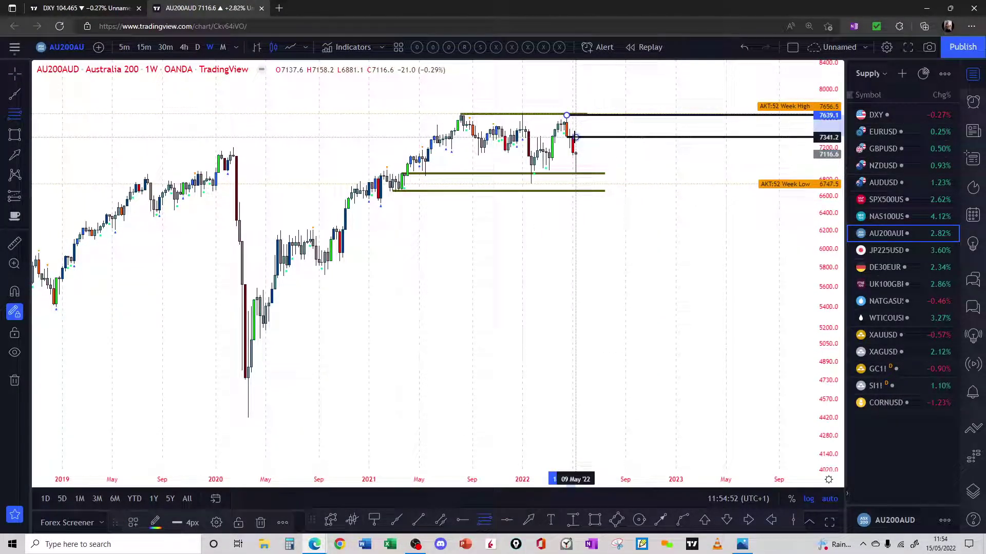
click(576, 137)
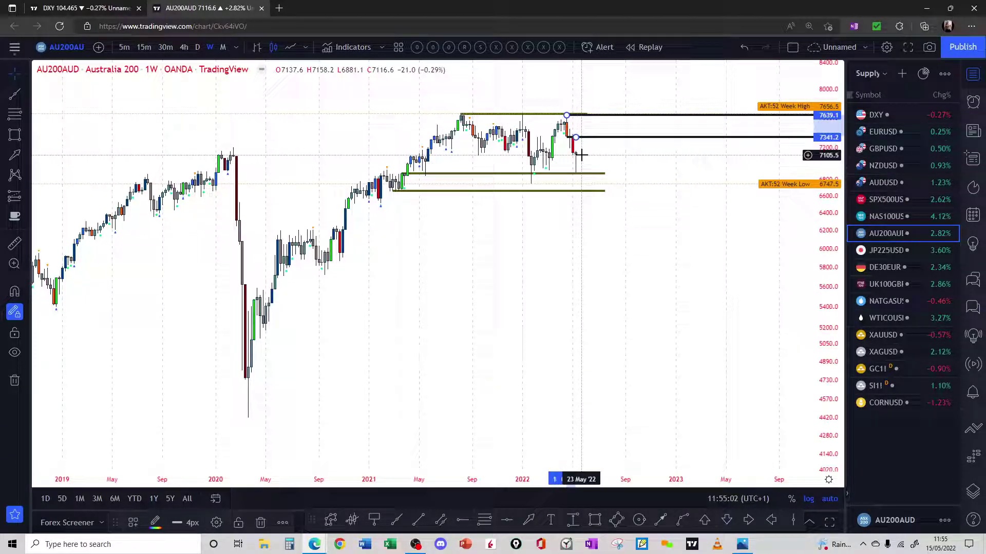
click(624, 157)
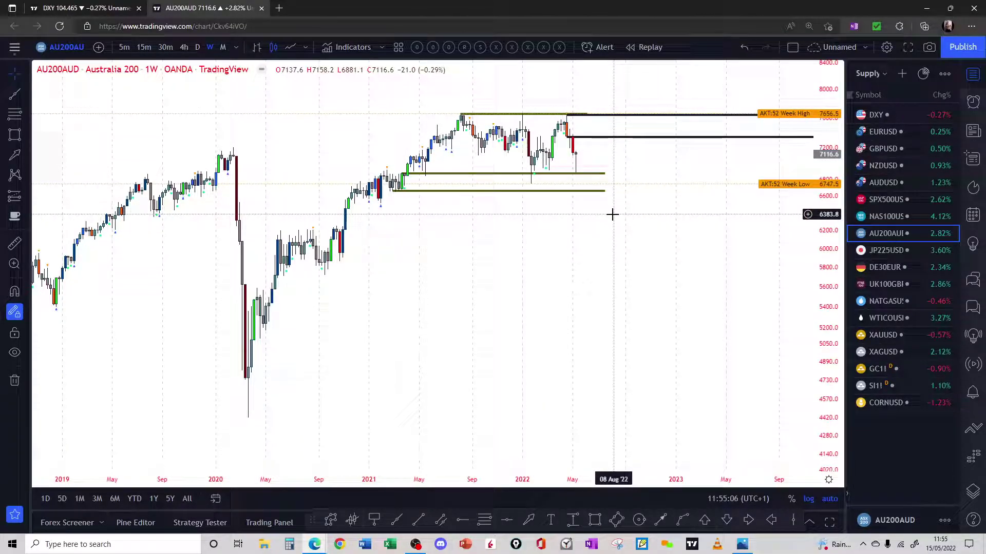
Open the JP225USD chart and mark a supply zone from 28352.4 to 29382.3 at the December 2021 to January 2022 candles.
click(893, 251)
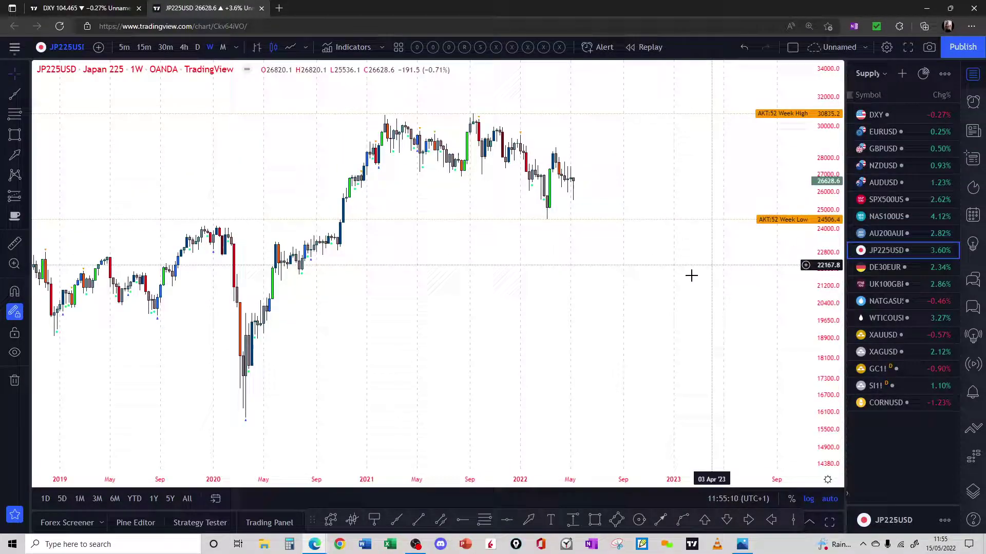
click(486, 522)
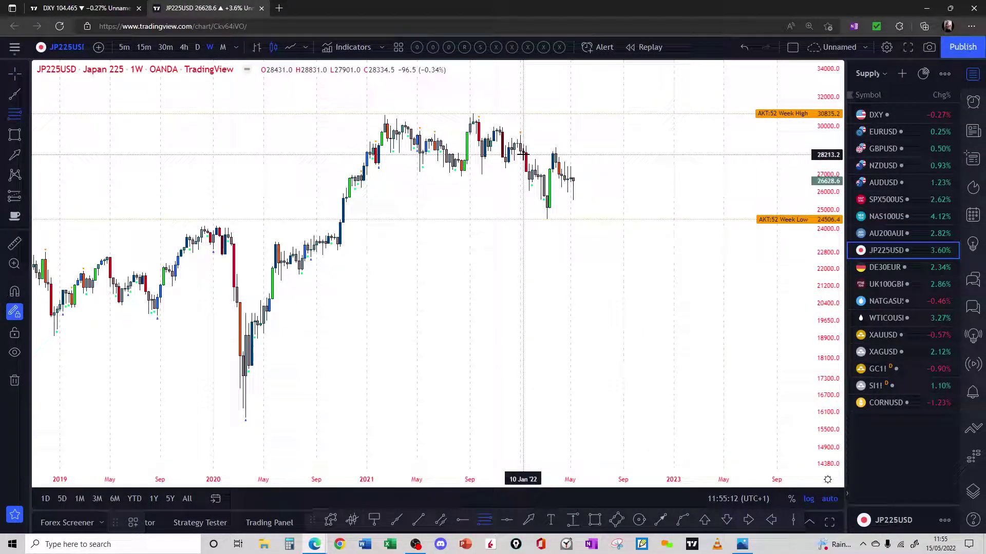
click(523, 152)
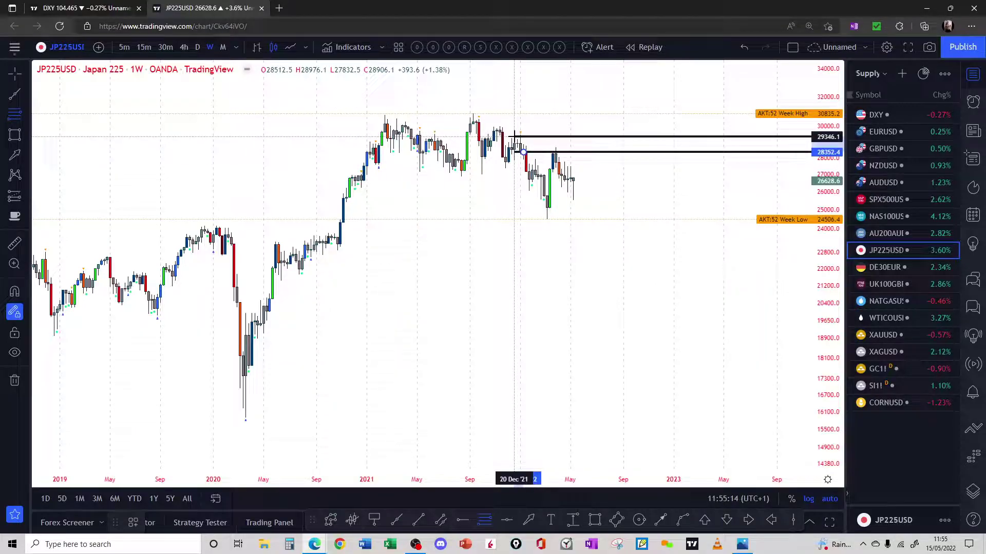
click(513, 135)
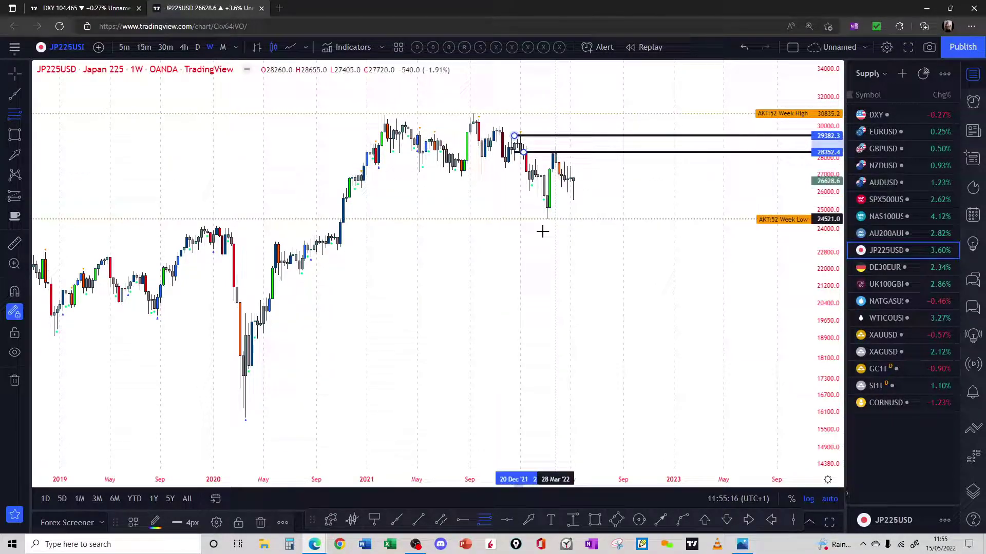
Mark two JP225USD demand zones: 20238.7 to 18914.4 at April 2020, and 25821.4 to 24490.8 at March 2022.
click(263, 307)
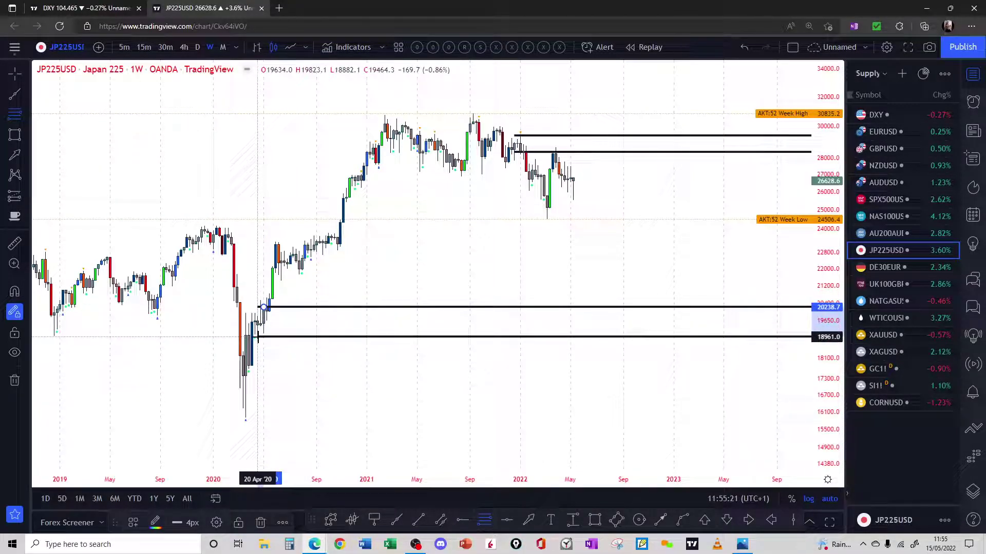
click(258, 338)
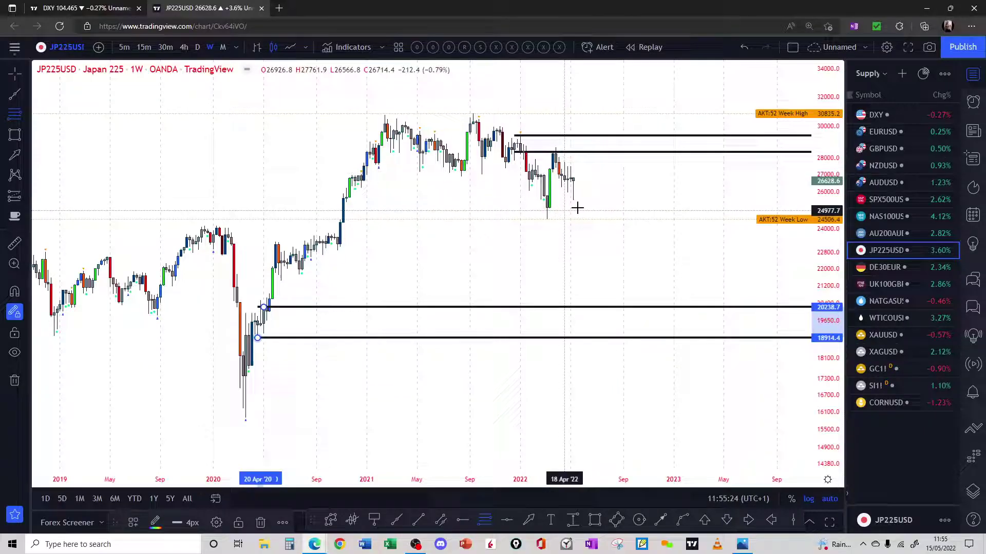
click(547, 195)
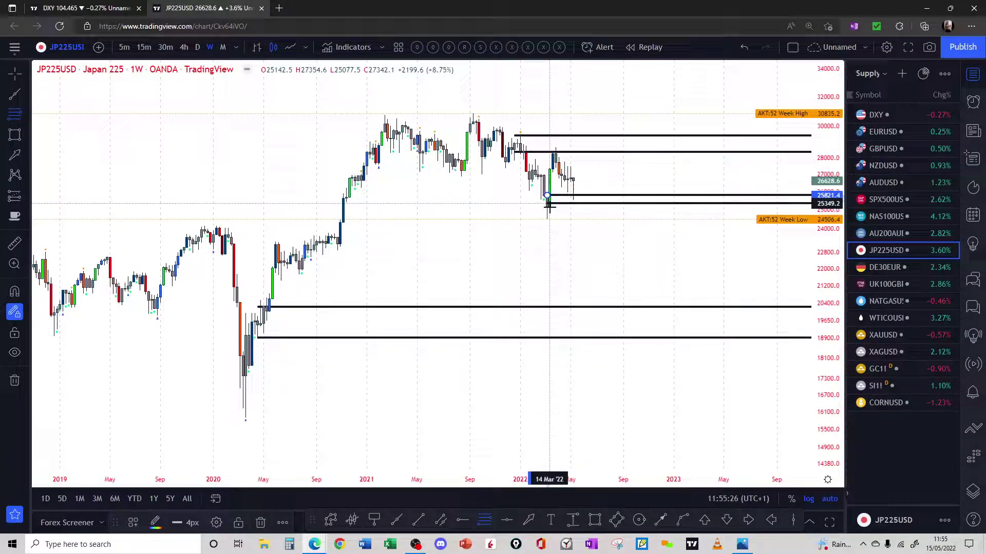
click(550, 218)
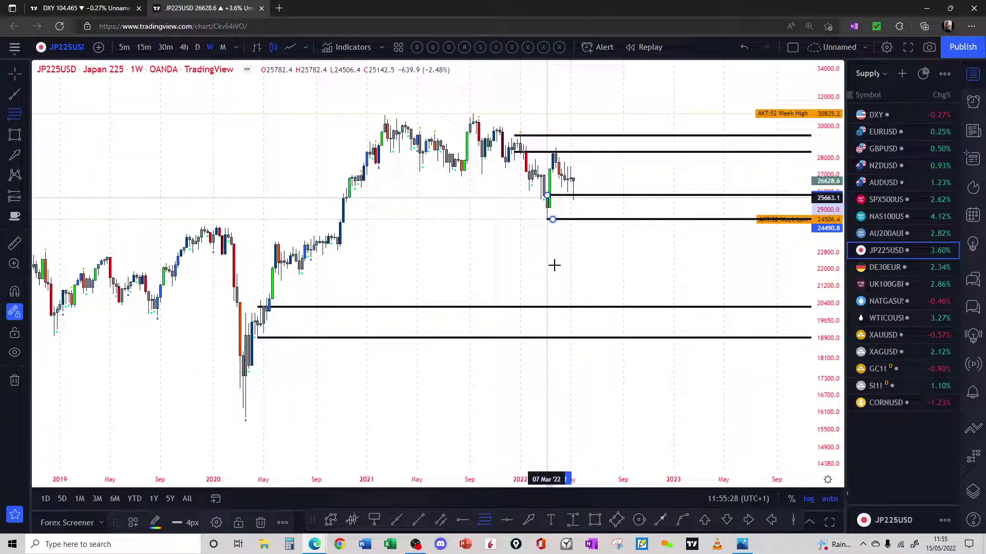
Circle the early-2022 consolidation candles on JP225USD and draw a zigzag price path from 16 May 2022 bouncing between the nearest demand and supply zones.
click(636, 521)
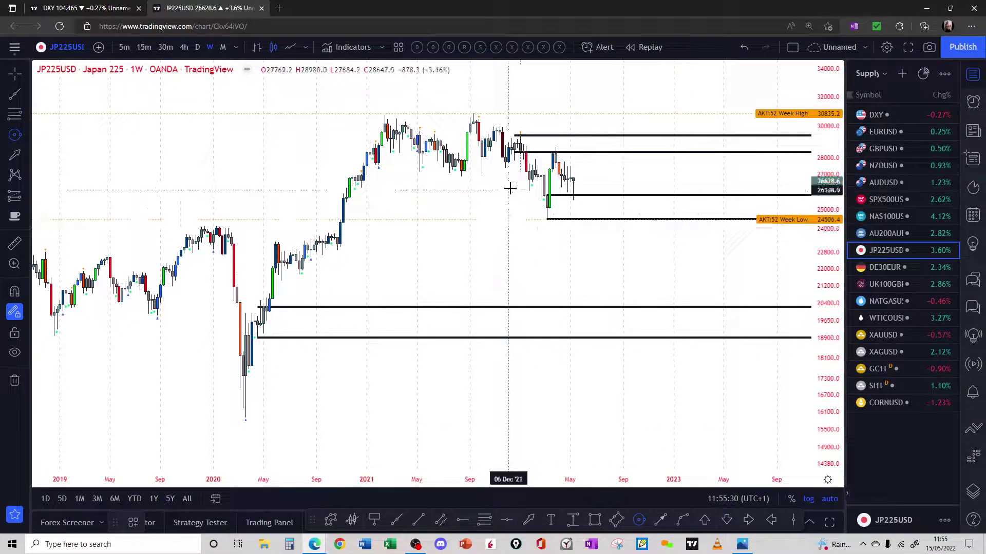
click(535, 173)
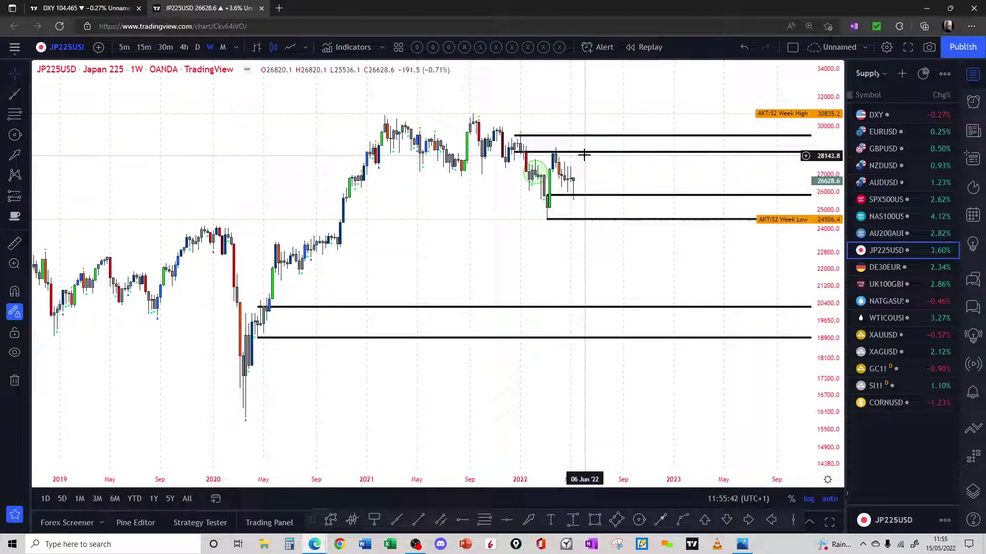
click(331, 521)
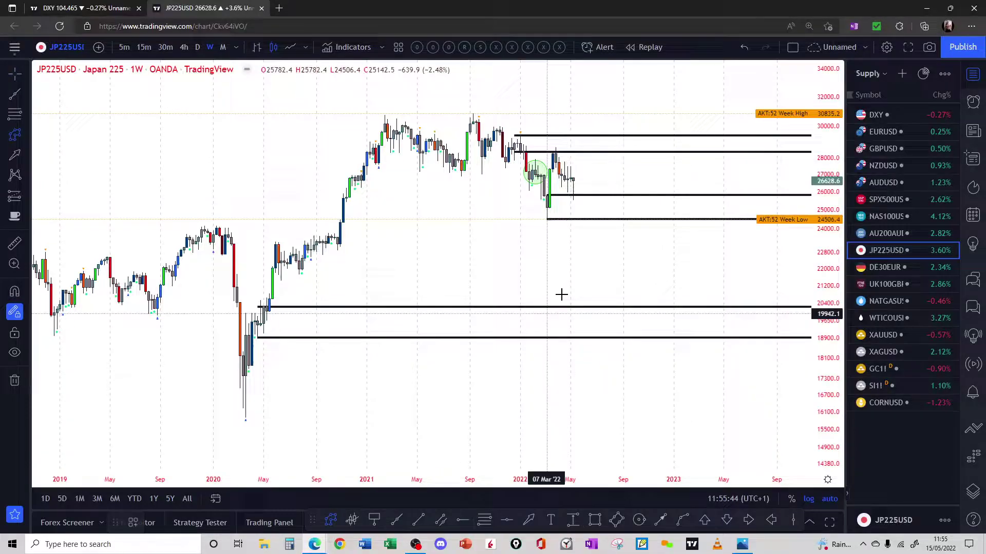
click(576, 194)
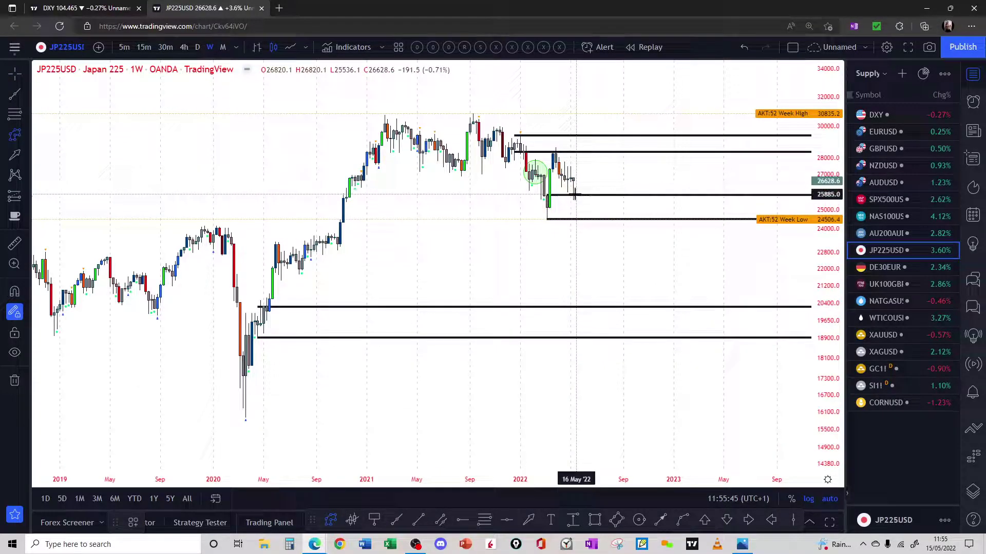
click(596, 155)
click(615, 194)
click(640, 155)
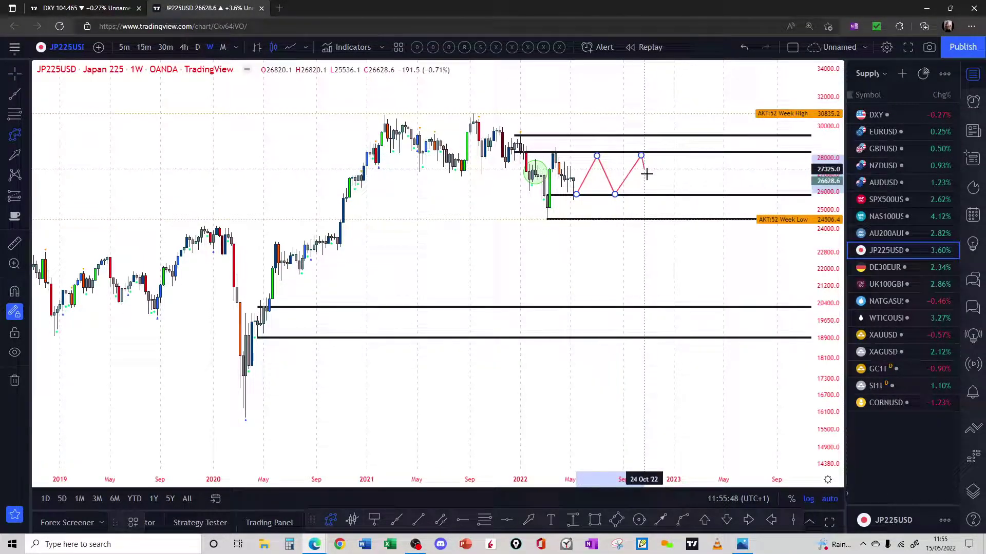
click(656, 191)
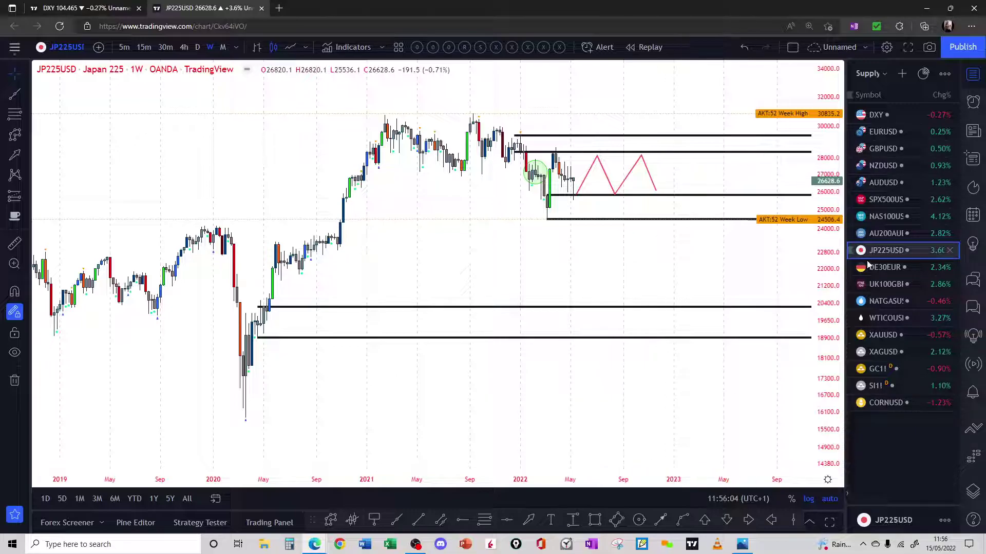
Open the DE30EUR chart and mark an early-2022 supply zone plus demand zones from 12486.0 to 11314.3 and from 10914.8 to 10130.5.
click(894, 267)
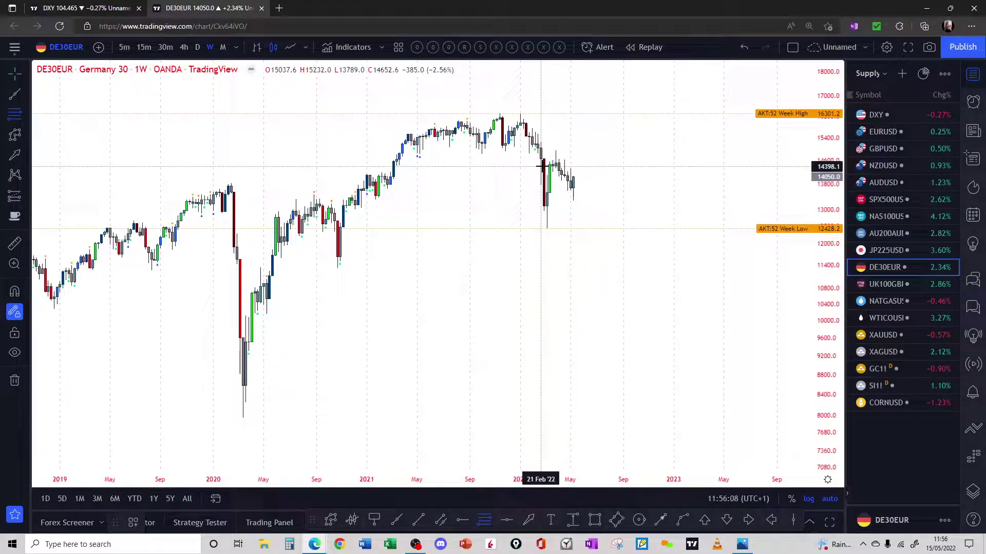
drag(541, 160, 529, 127)
drag(340, 226, 337, 269)
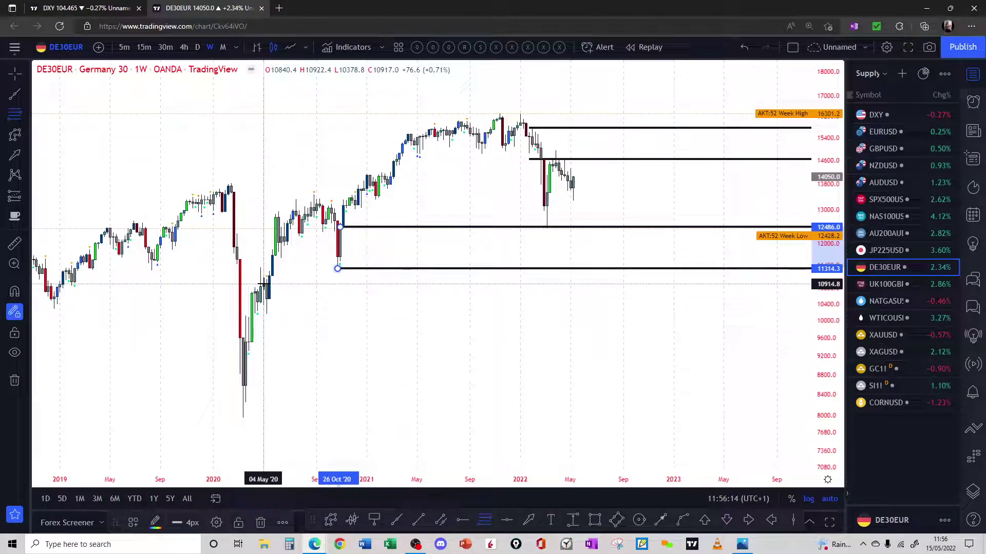
drag(263, 283, 255, 315)
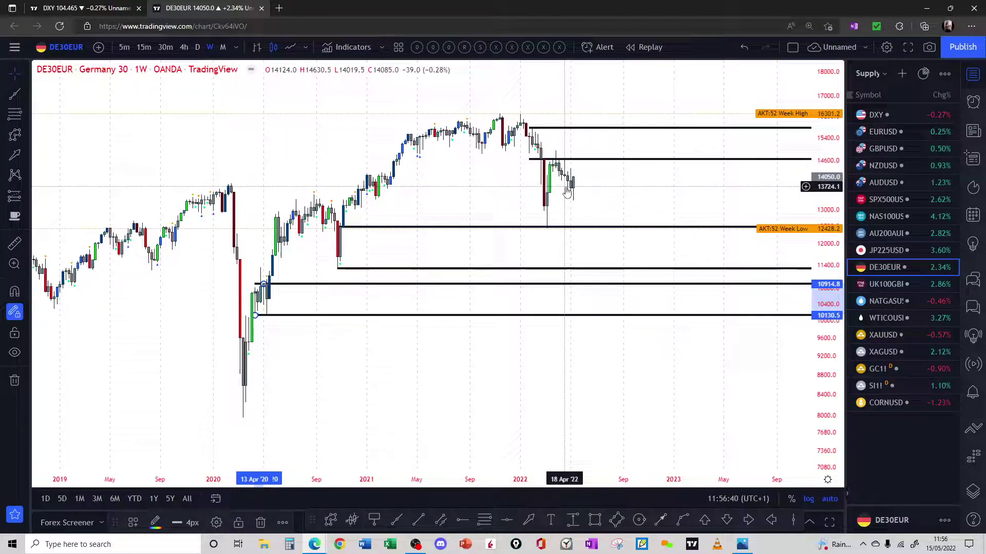
Open the UK100GBP chart and draw horizontal trend lines at 7723.0 from 29 July 2019 and at 7681.5 from 7 February 2022.
click(900, 285)
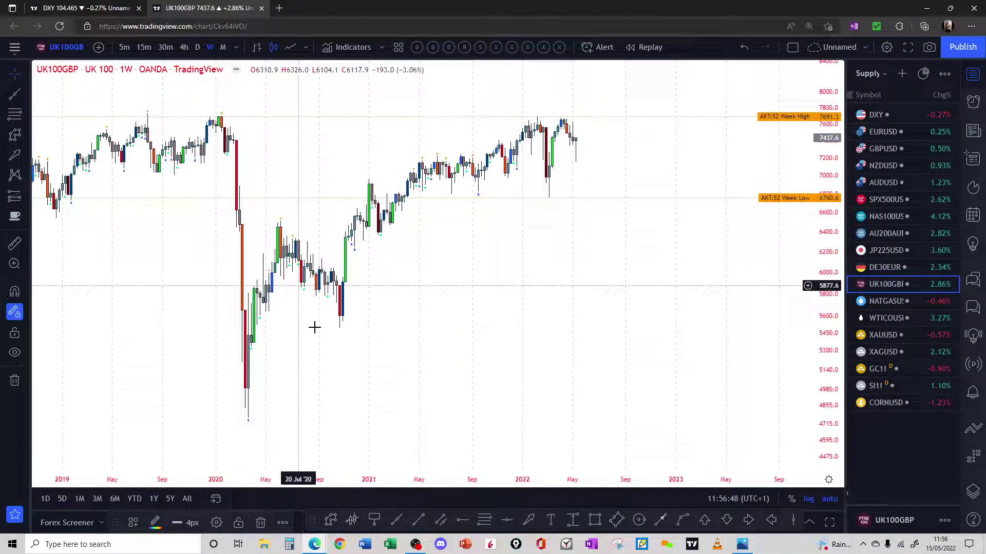
click(400, 521)
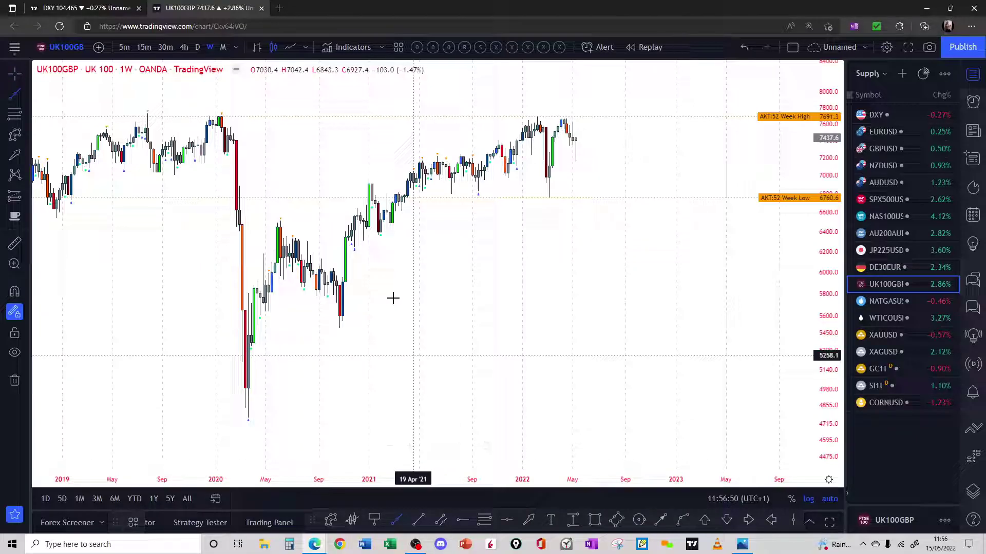
drag(148, 115, 627, 128)
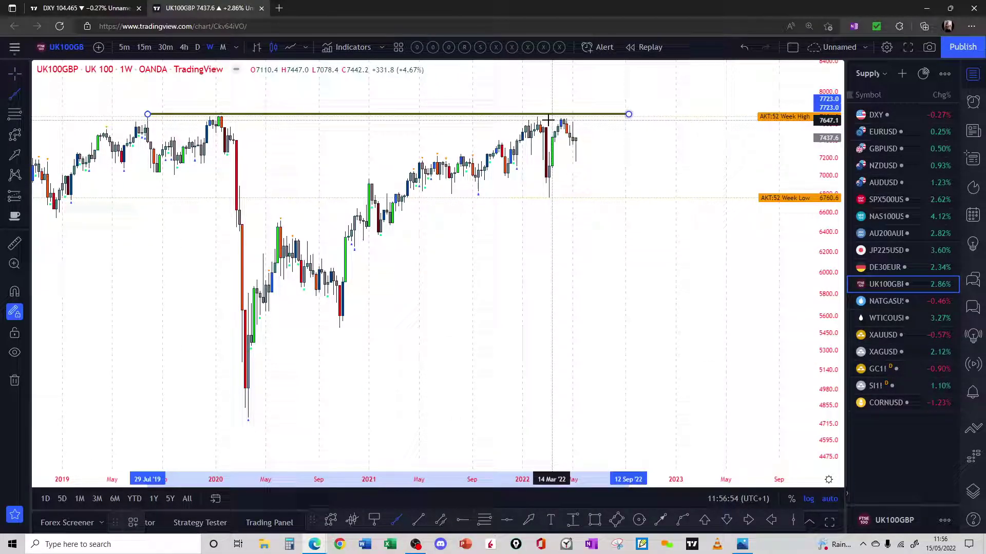
drag(537, 117, 666, 121)
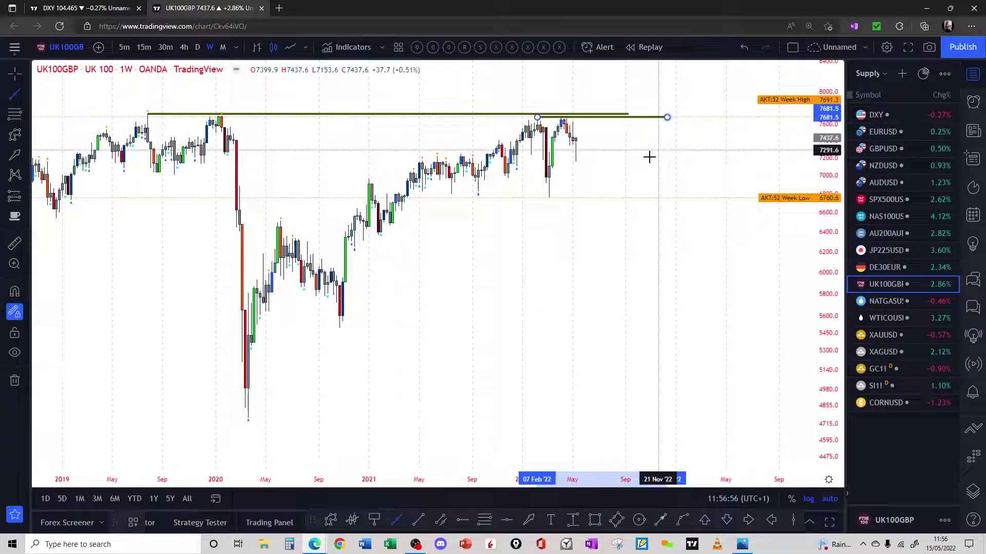
Mark two UK100GBP demand zones with horizontal trend lines: the March 2022 candles down to 6749.5, and 6792.1 to 6617.5 from March 2021.
drag(549, 165, 596, 166)
drag(549, 198, 586, 202)
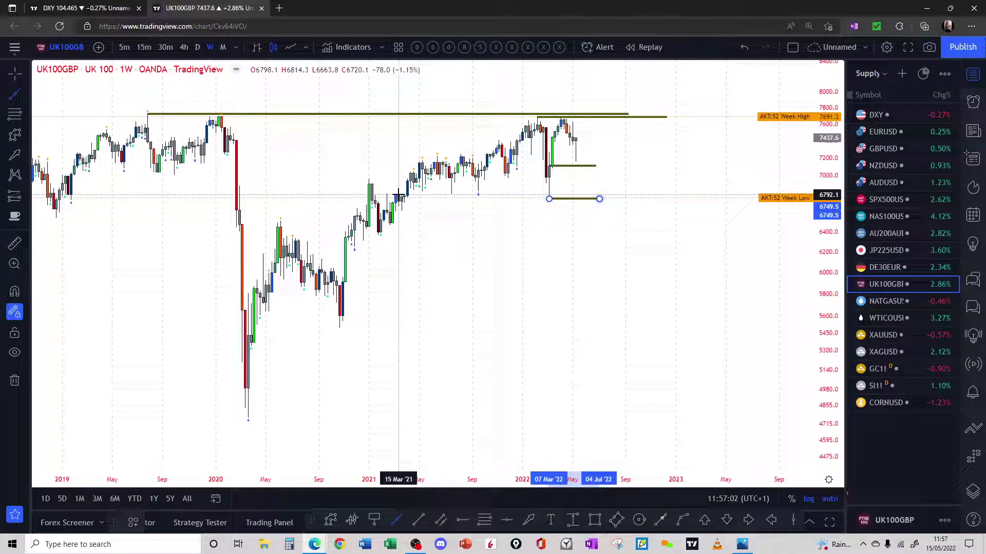
drag(396, 196, 616, 194)
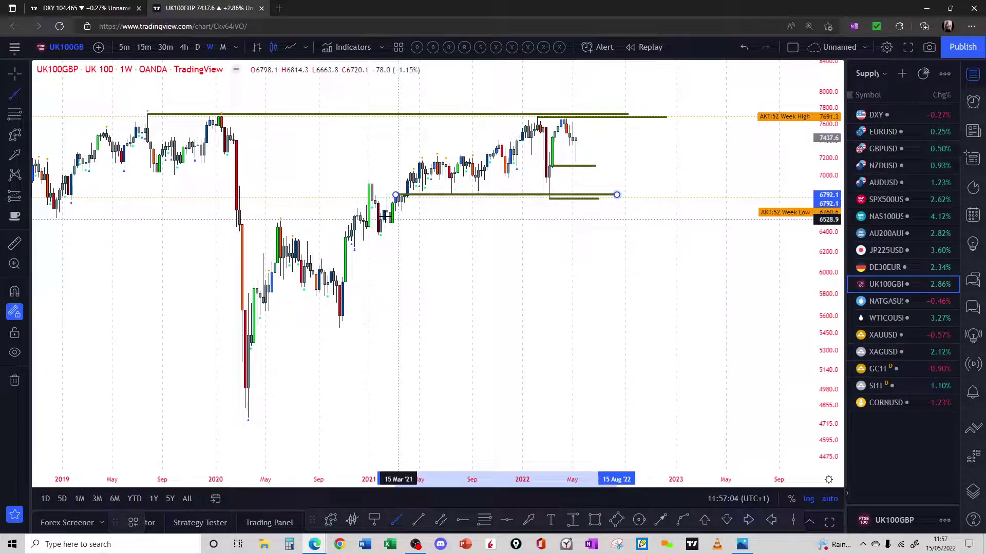
drag(395, 211, 495, 211)
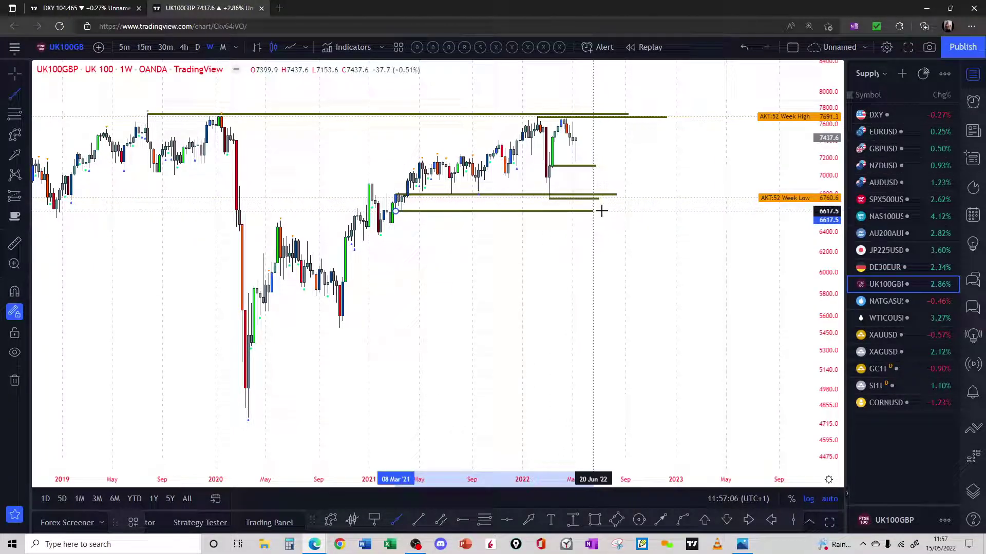
drag(602, 211, 617, 211)
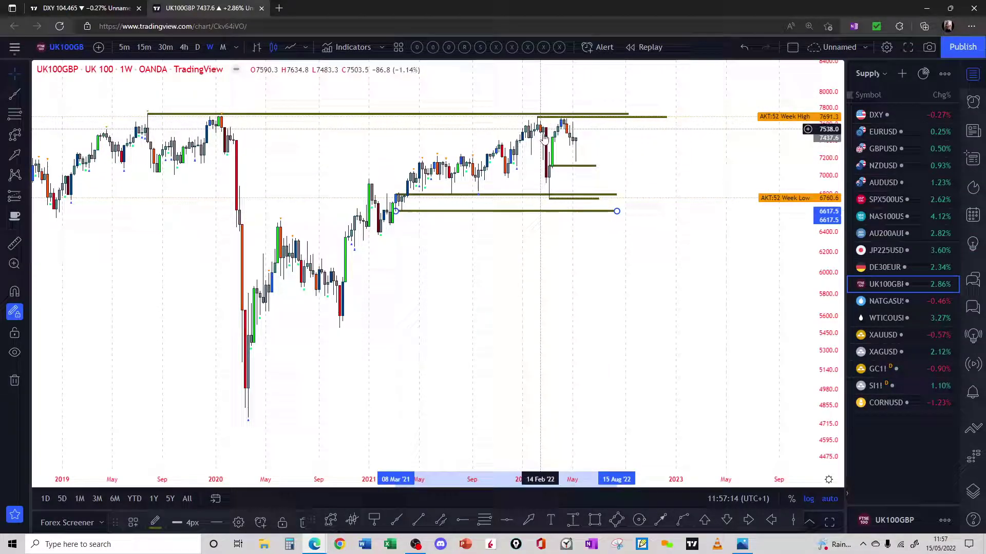
Circle the February 2022 top candles on UK100GBP beneath the upper supply lines.
click(639, 521)
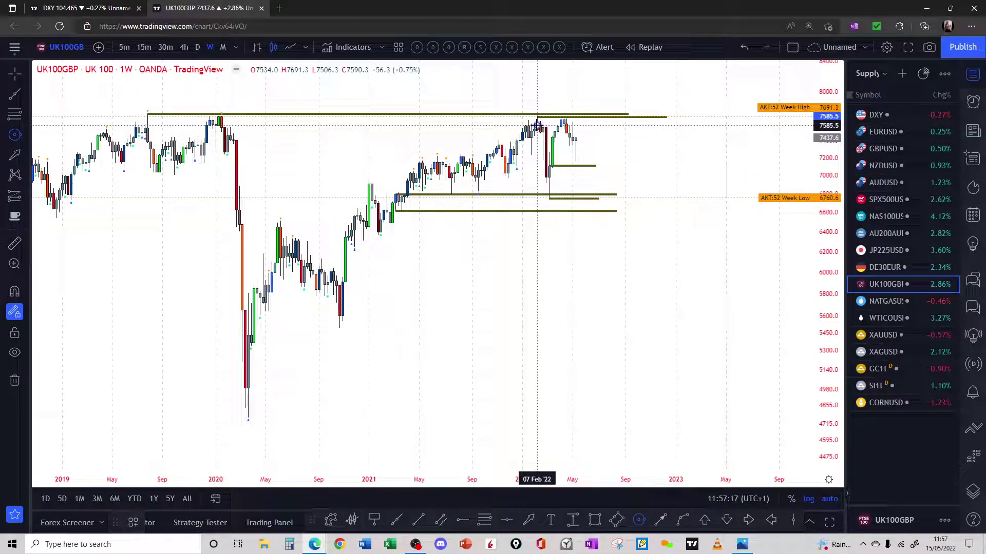
click(546, 132)
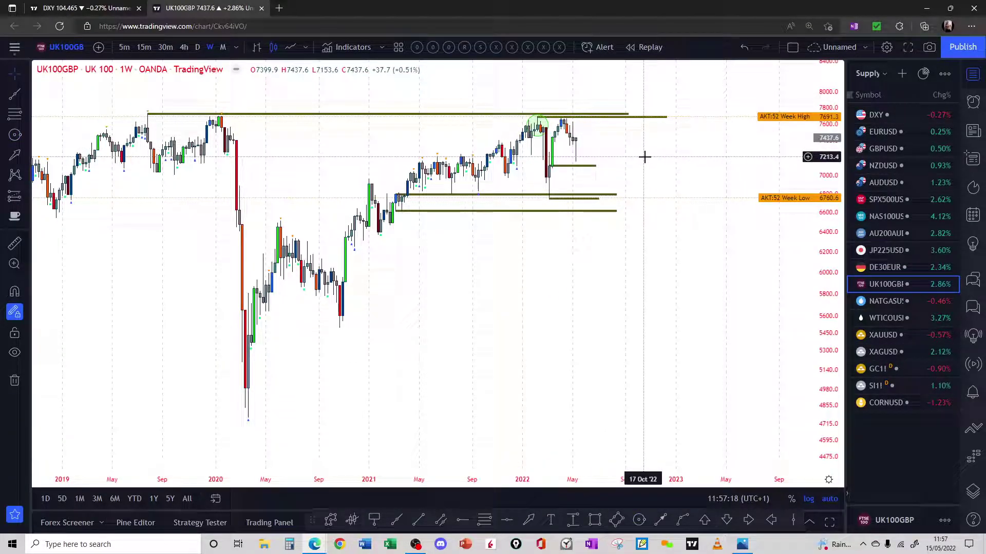
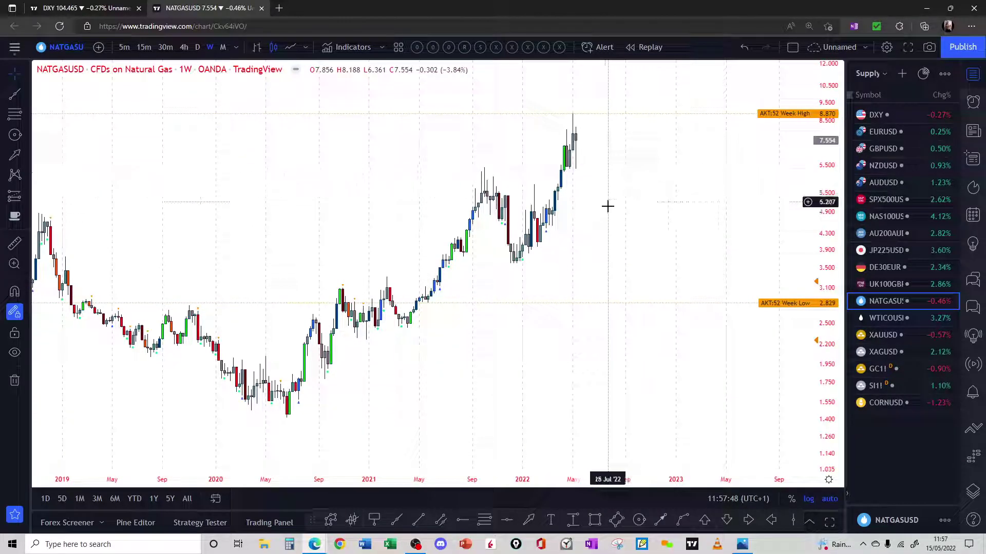
On the NATGASUSD chart, mark a demand zone from 5.670 to 5.278 starting at the late-March 2022 candle.
click(483, 521)
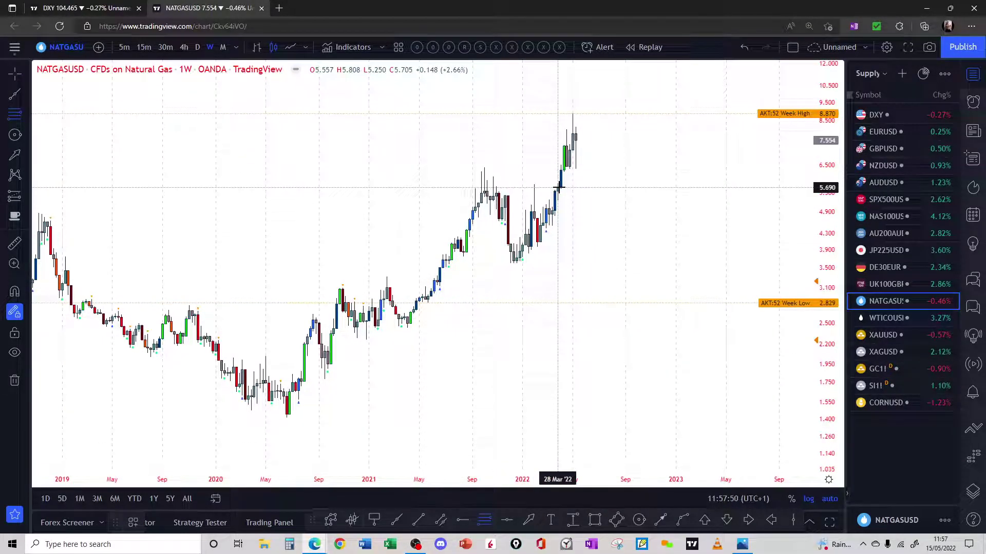
click(558, 188)
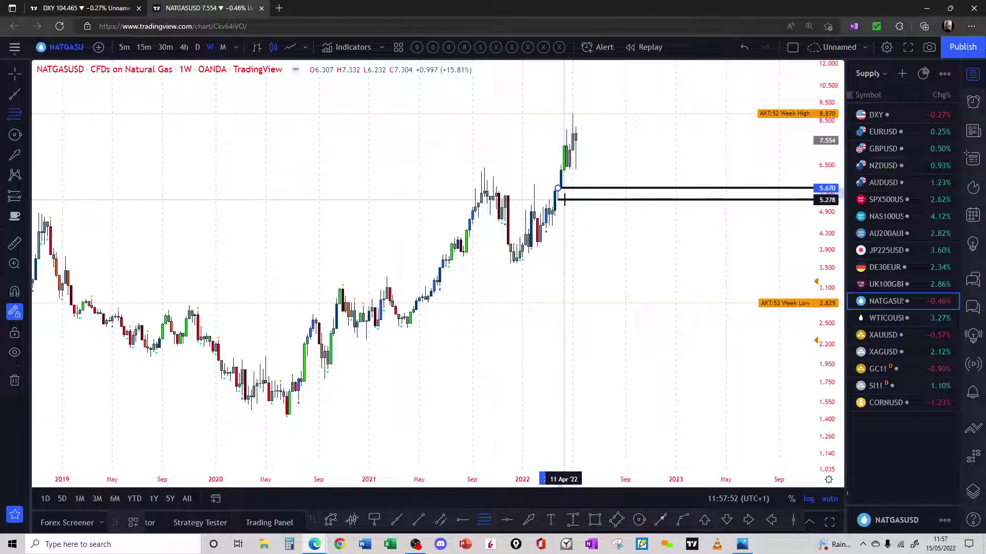
click(563, 199)
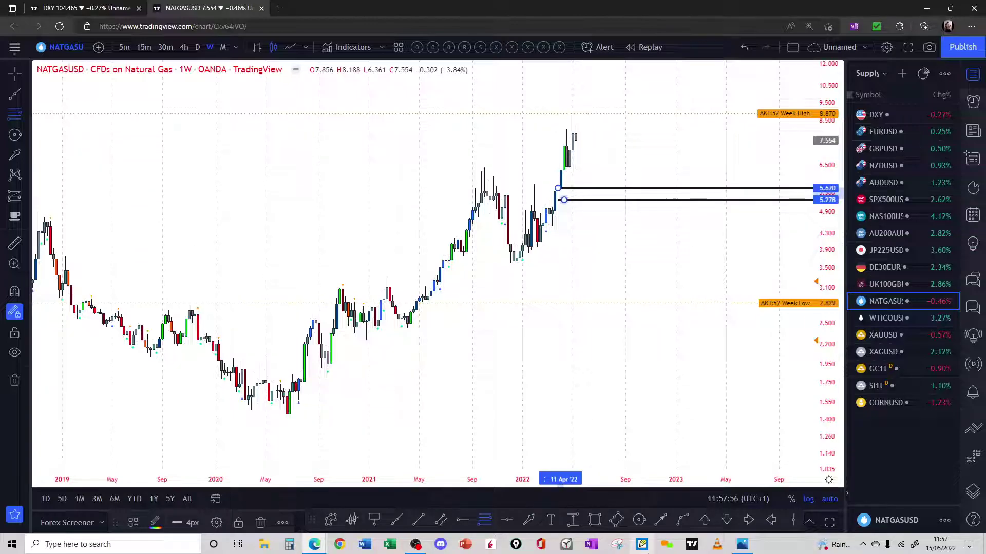
Circle the April 2022 NATGASUSD candles above the demand zone and mark a second demand zone from 4.981 to 4.436.
click(641, 521)
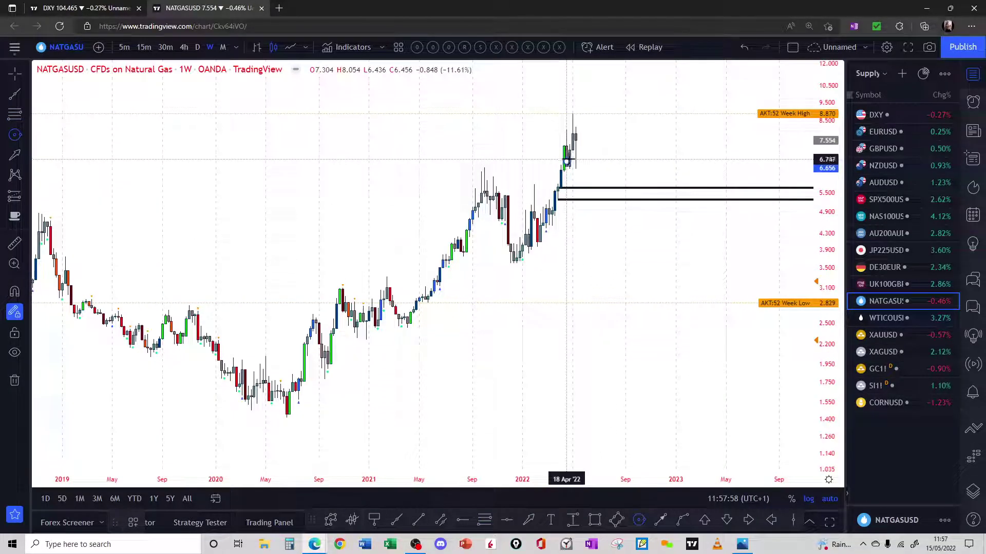
right_click(567, 162)
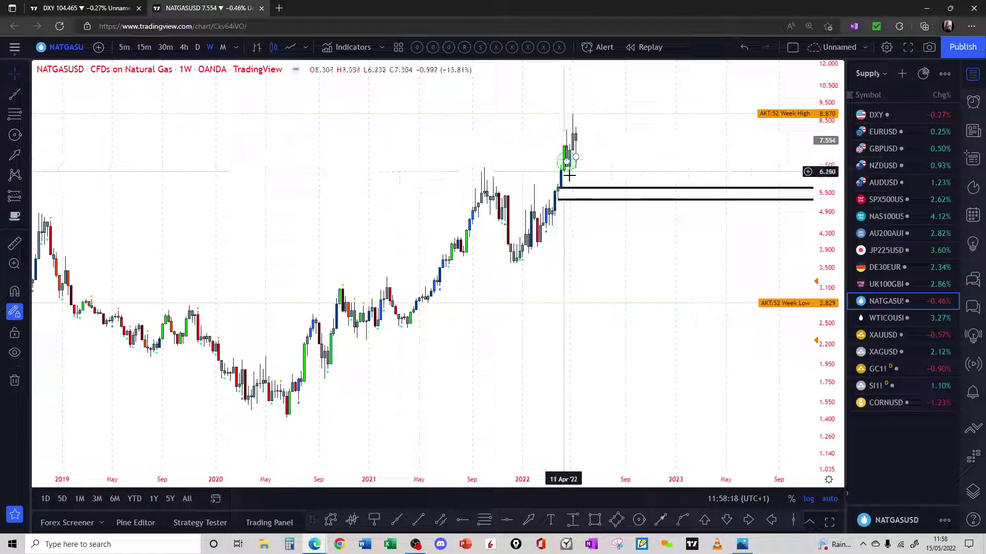
click(565, 160)
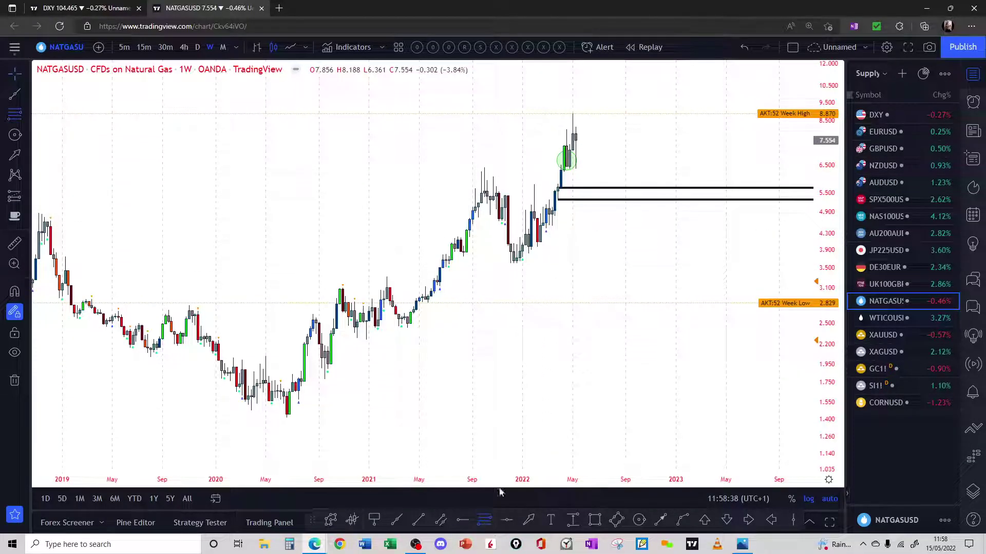
click(543, 228)
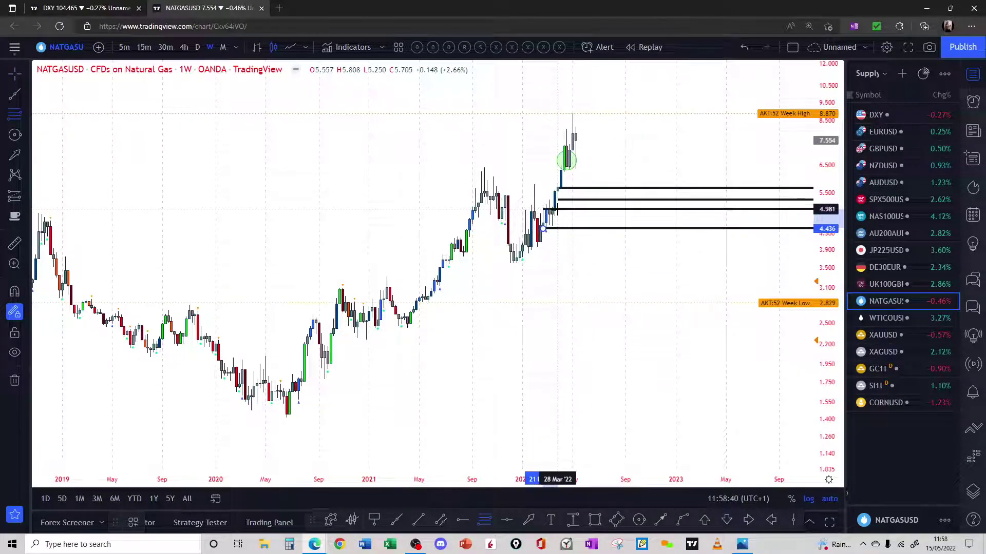
click(522, 139)
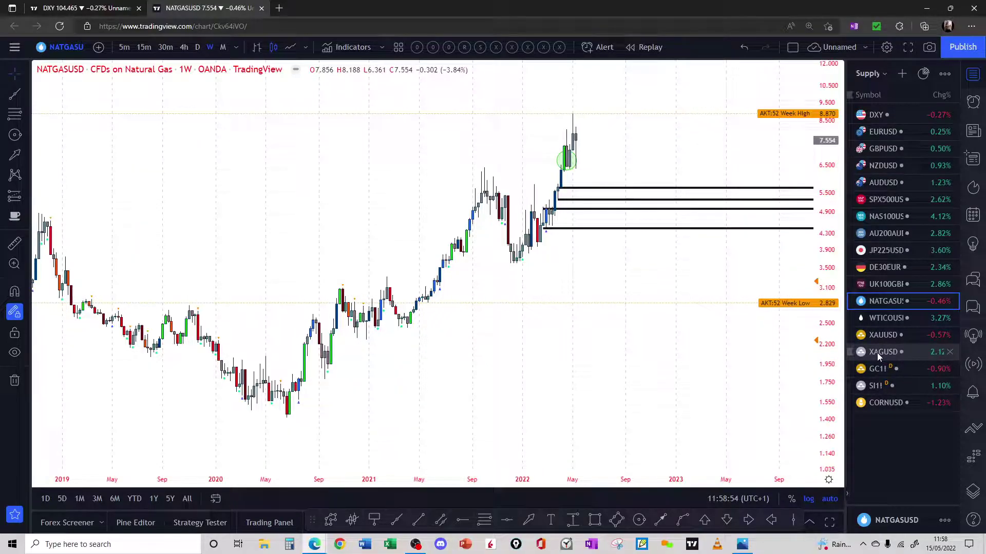
Open the WTICOUSD chart and mark a demand zone from 94.708 to 88.817 at the February 2022 candles.
click(895, 320)
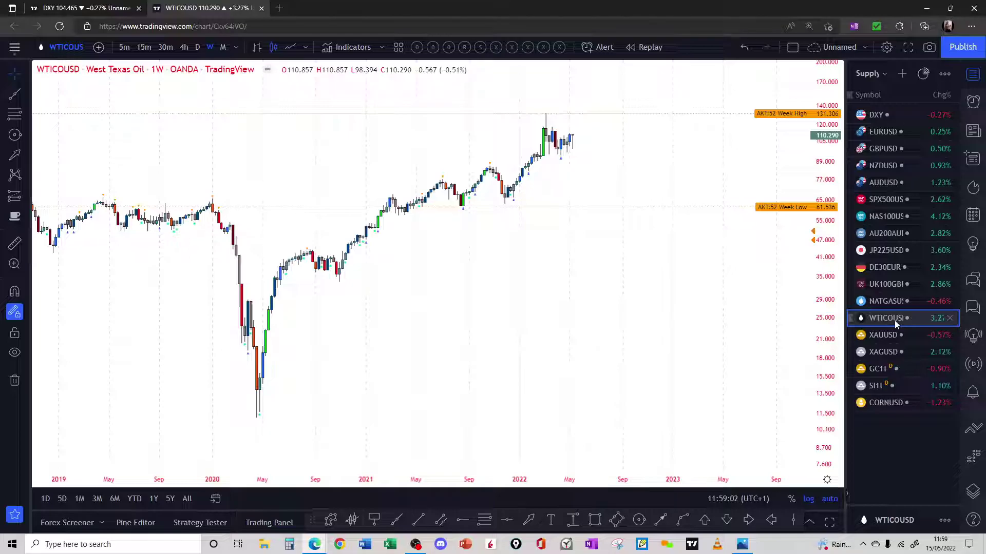
click(485, 523)
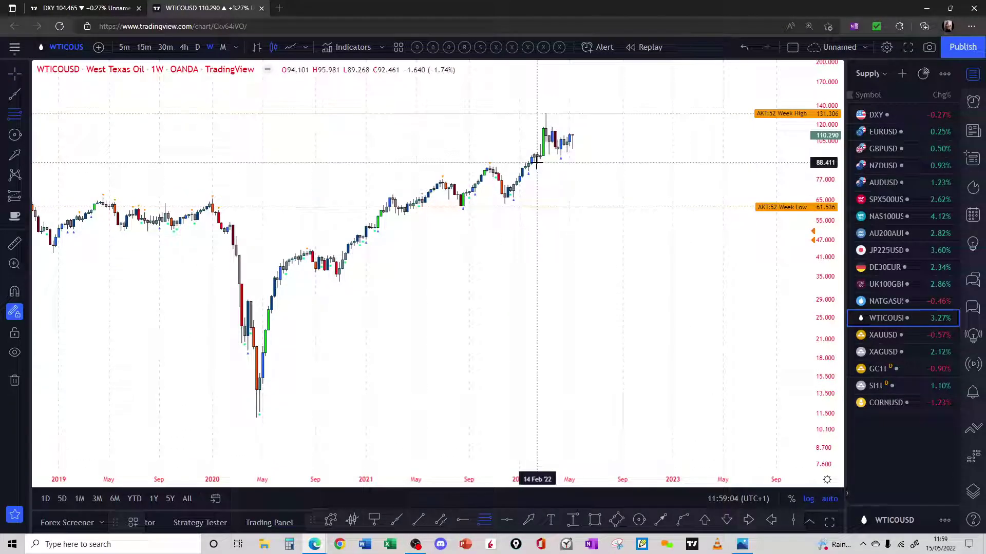
drag(534, 162, 543, 154)
scroll(484, 251, down, 5)
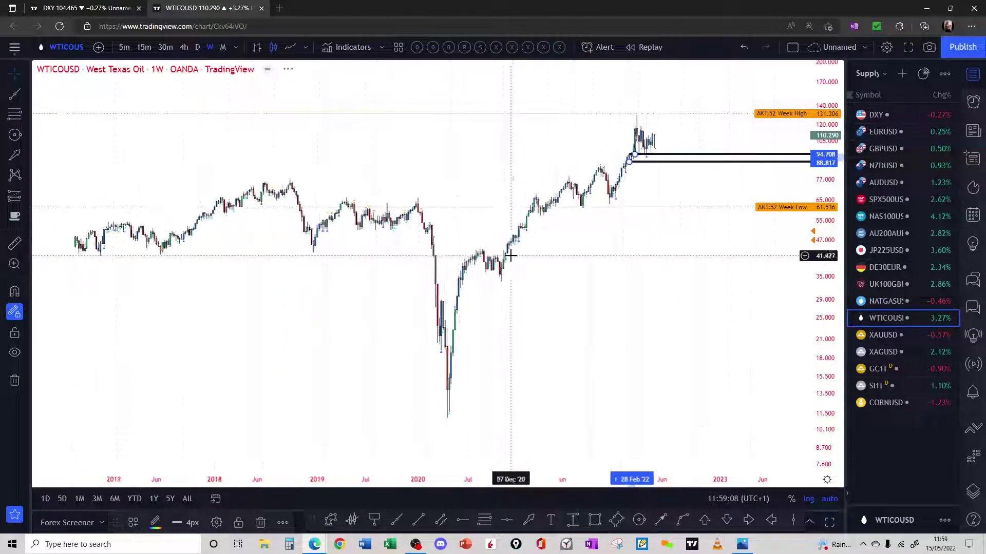
Return to NATGASUSD and mark a long-term supply zone from 9.627 to 8.808 starting at the 2008 decline.
click(885, 300)
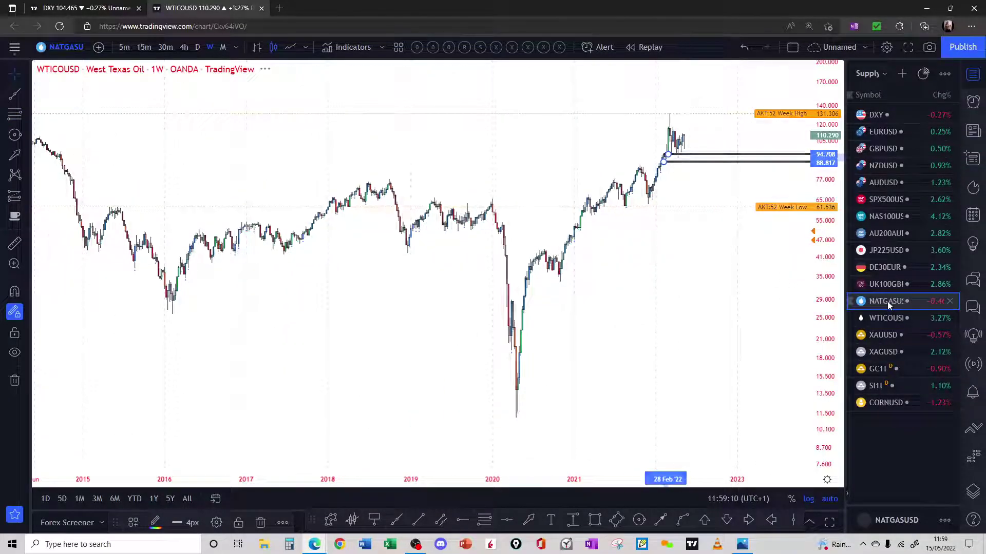
scroll(359, 215, down, 5)
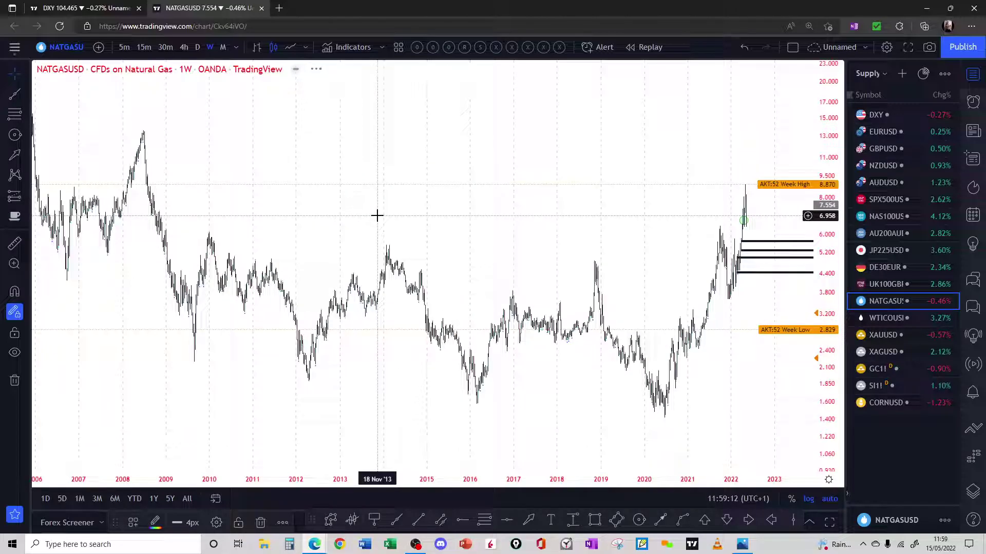
click(485, 521)
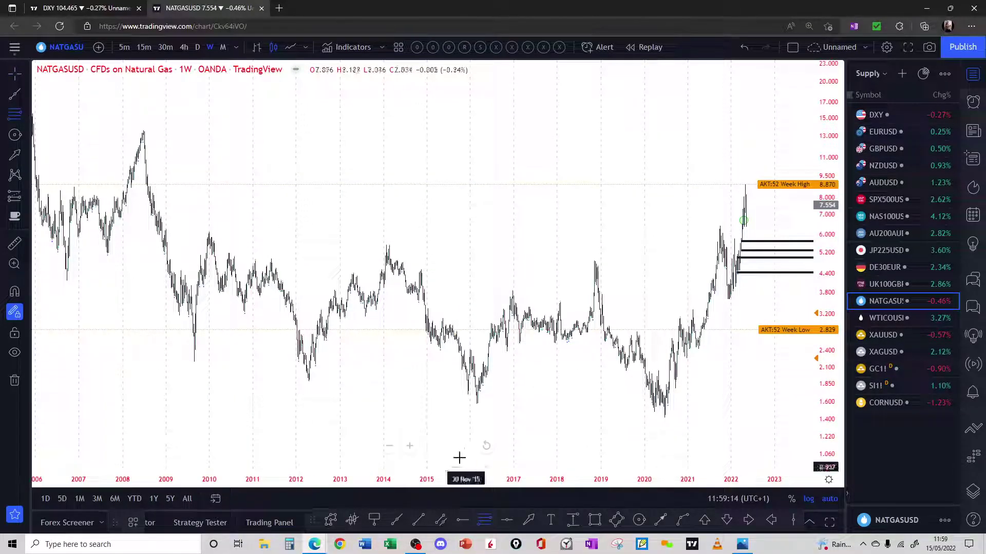
click(150, 185)
click(159, 206)
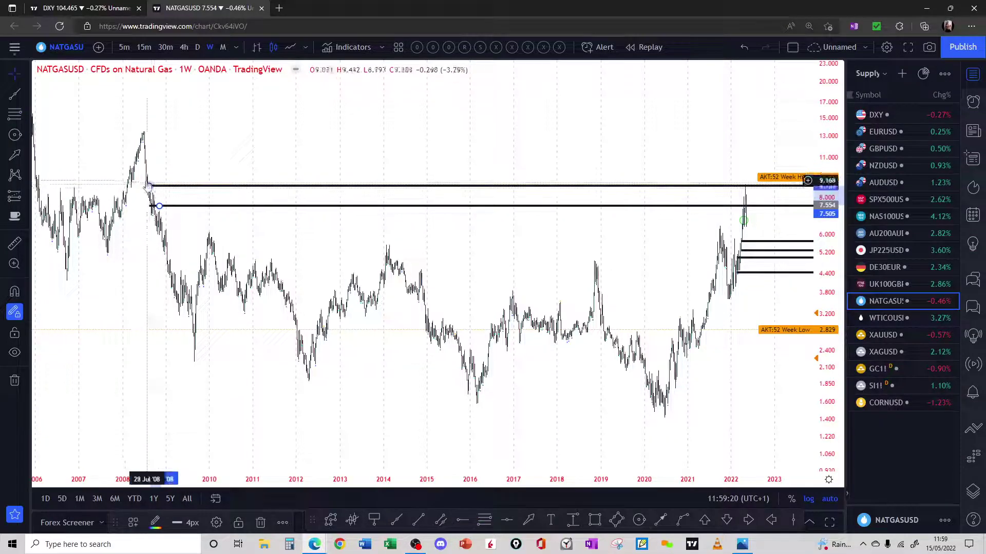
drag(150, 186, 153, 175)
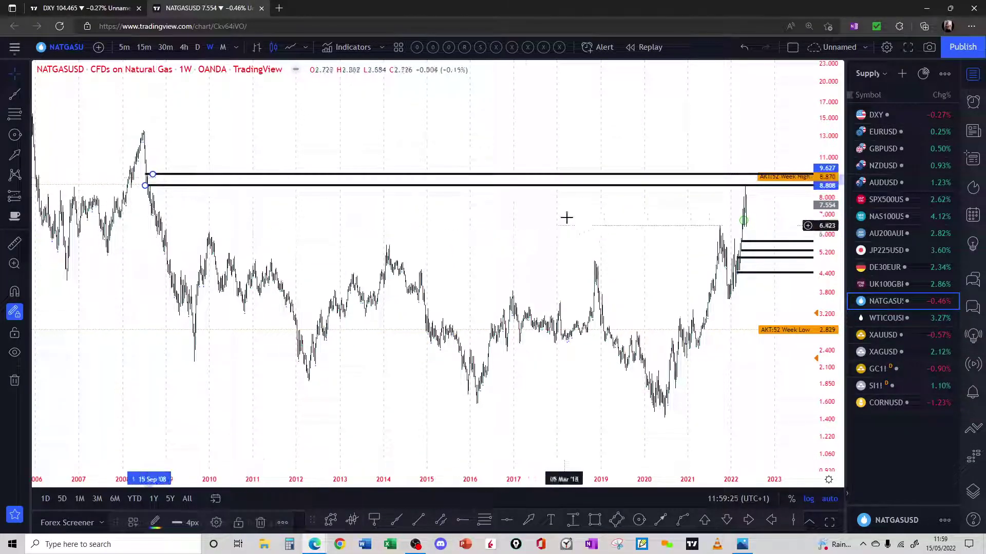
click(733, 202)
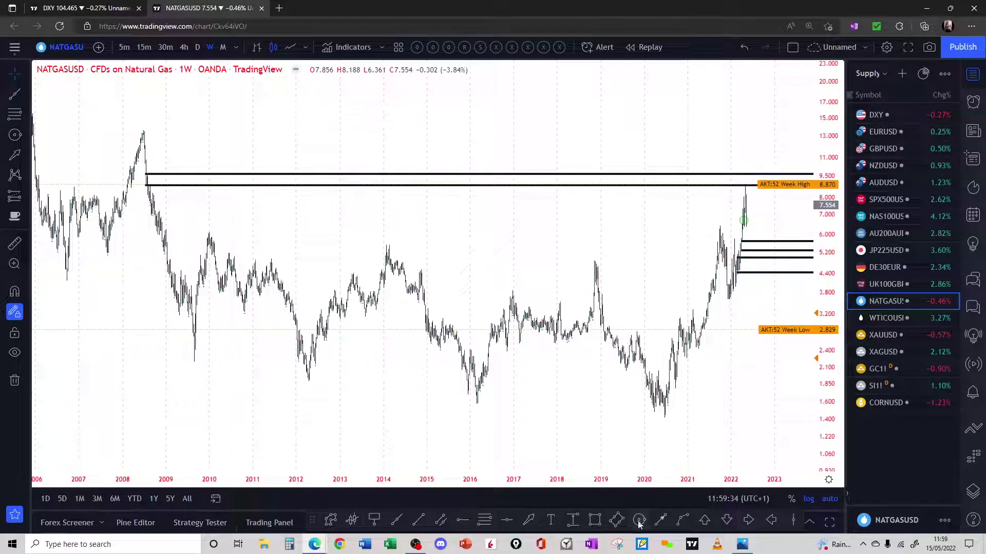
Circle the 2008 price peak above the NATGASUSD supply zone.
click(267, 229)
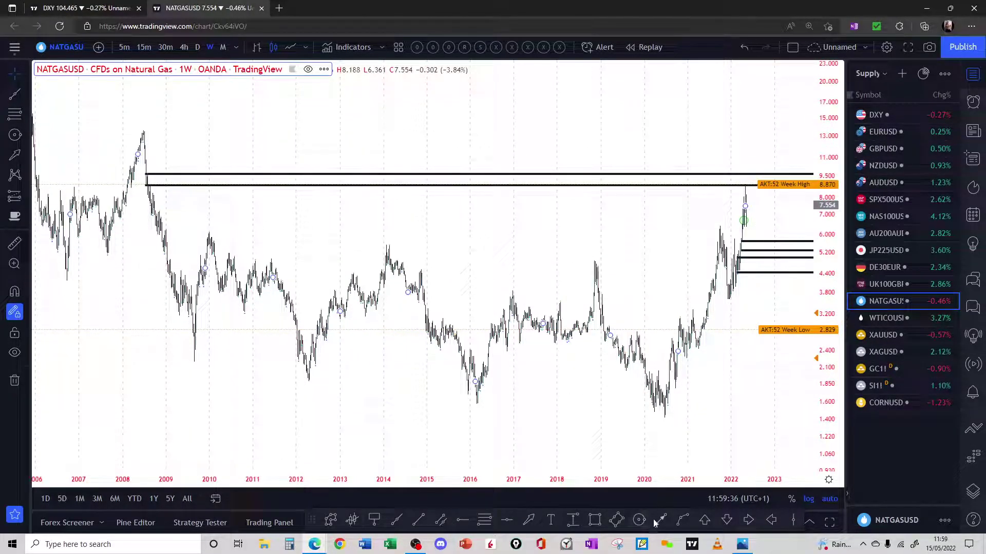
drag(143, 135, 157, 138)
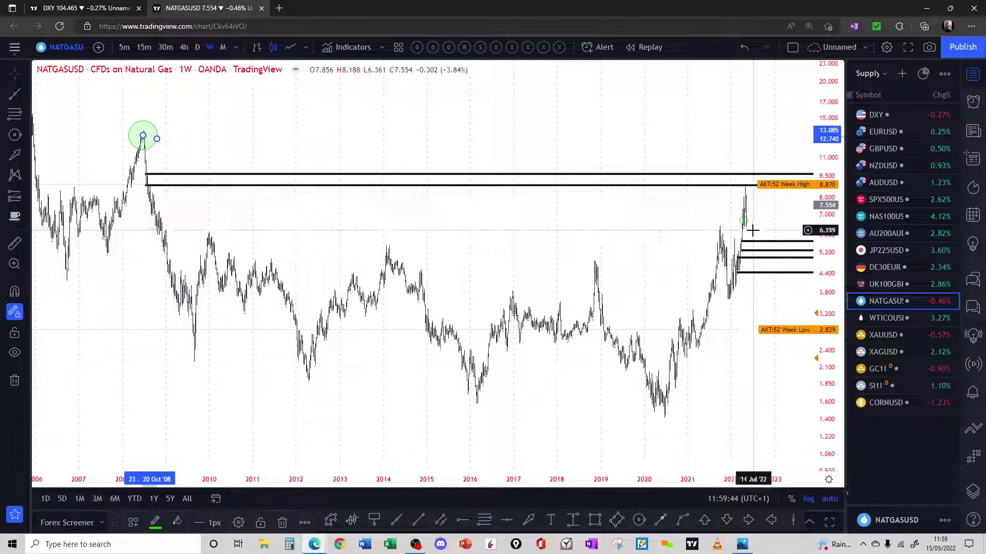
scroll(730, 236, up, 3)
scroll(730, 236, up, 3)
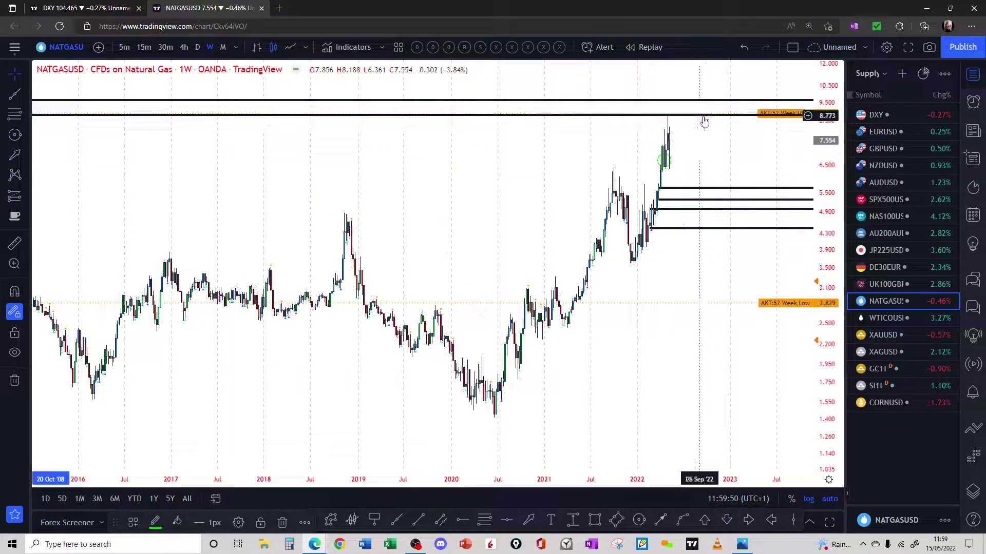
Open WTICOUSD and mark a supply zone at the mid-2008 peak from 146.218 to 135.414.
click(895, 318)
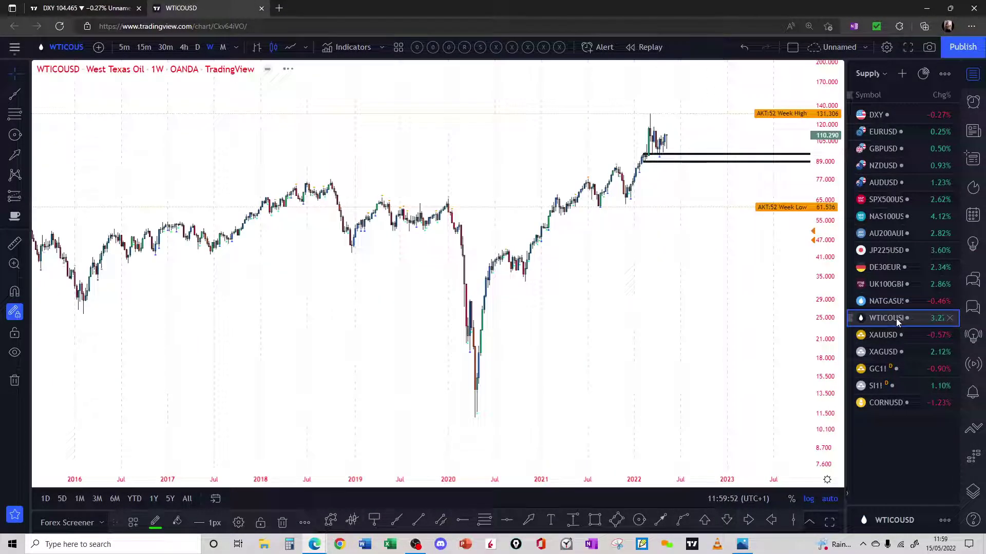
scroll(605, 202, down, 5)
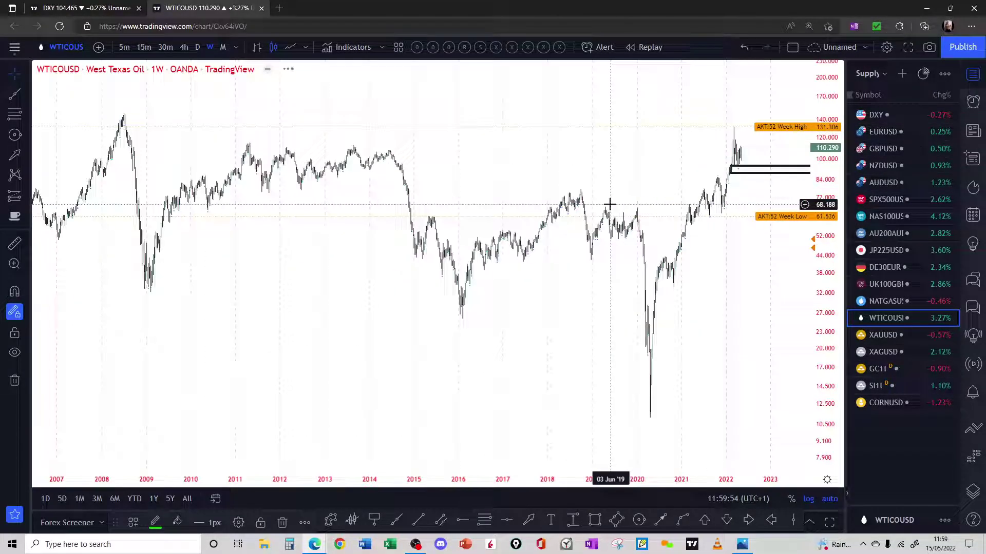
click(484, 520)
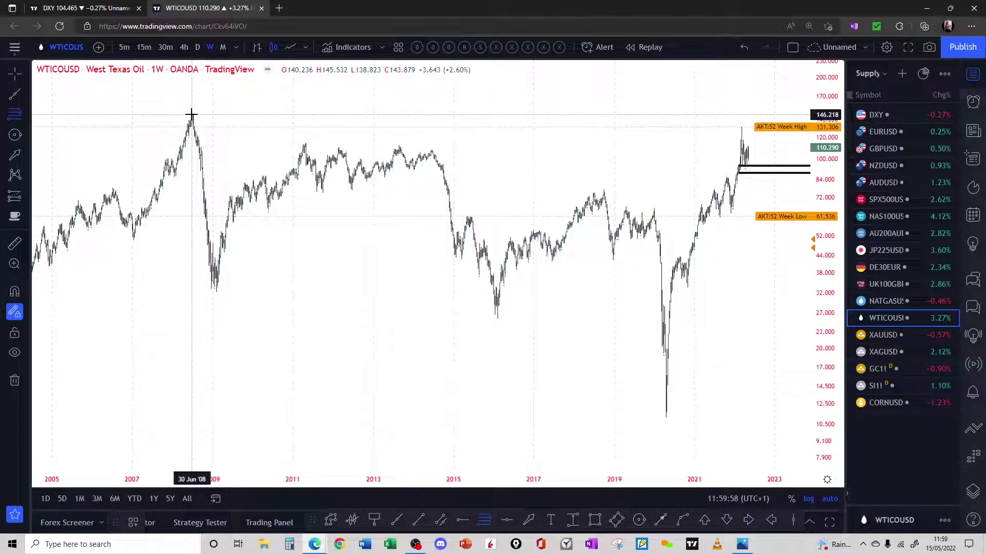
click(191, 114)
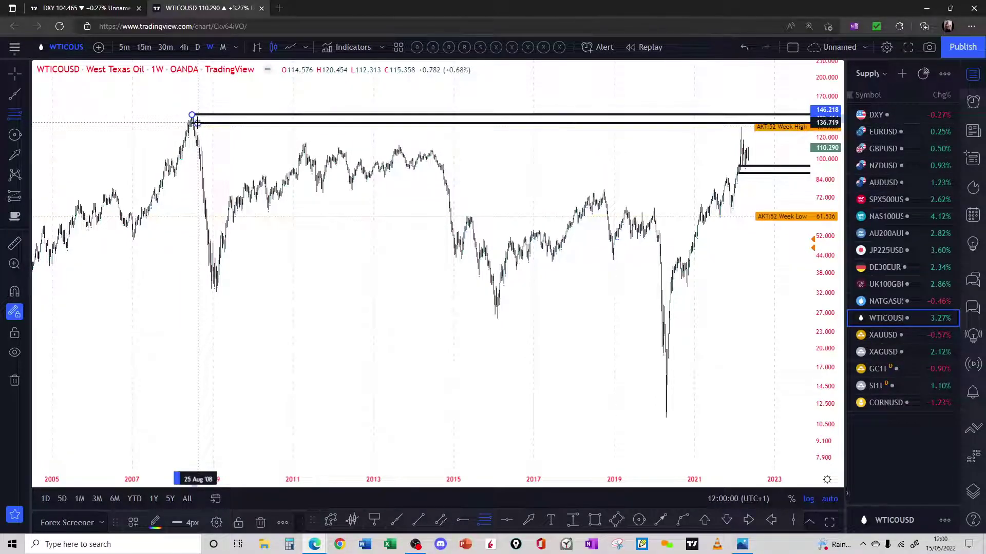
click(196, 122)
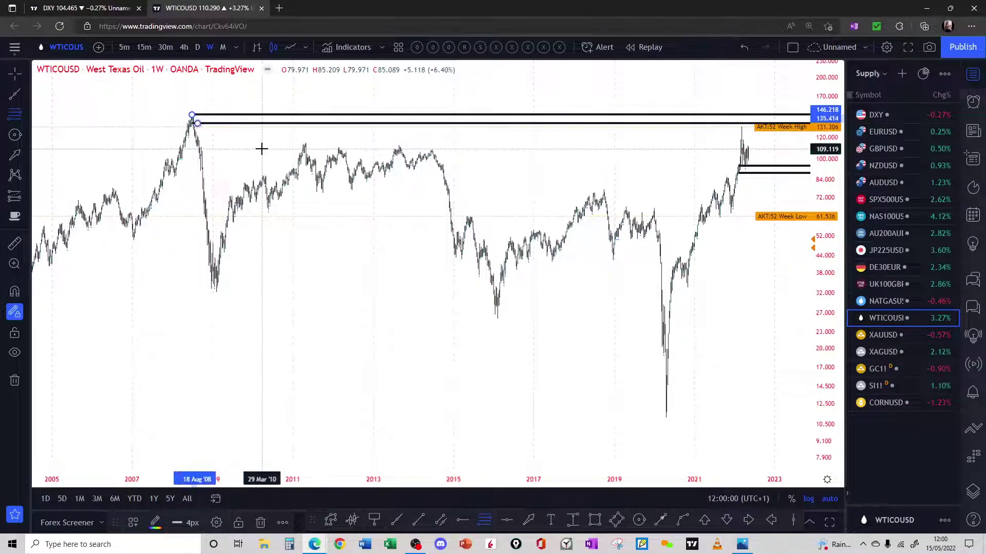
Refine the 2008 WTICOUSD supply zone to start at the 7 July 2008 candle, spanning 146.813 to about 143.658.
click(14, 263)
drag(172, 104, 241, 165)
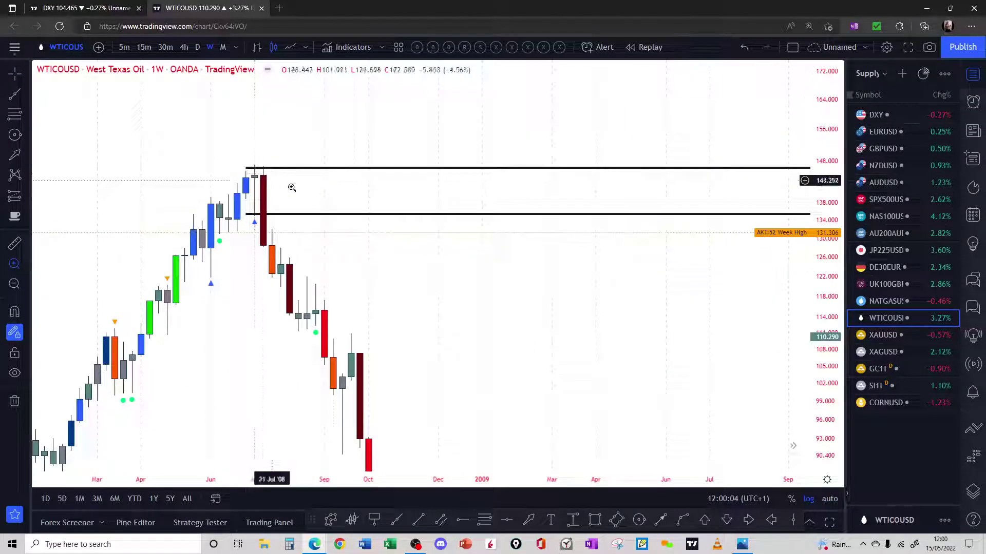
click(251, 169)
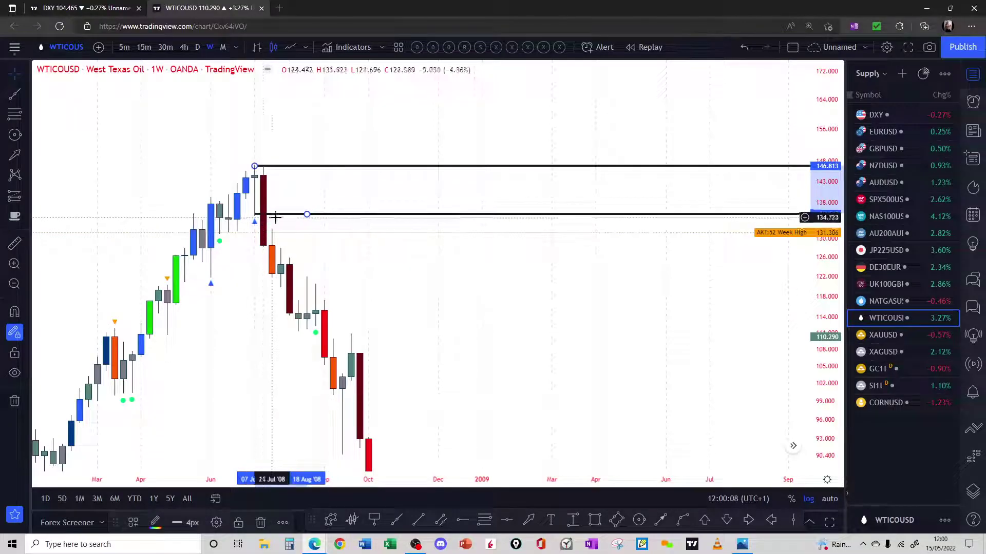
mouse_move(307, 215)
mouse_down()
mouse_move(255, 214)
mouse_move(248, 184)
mouse_move(243, 195)
mouse_move(255, 183)
mouse_up()
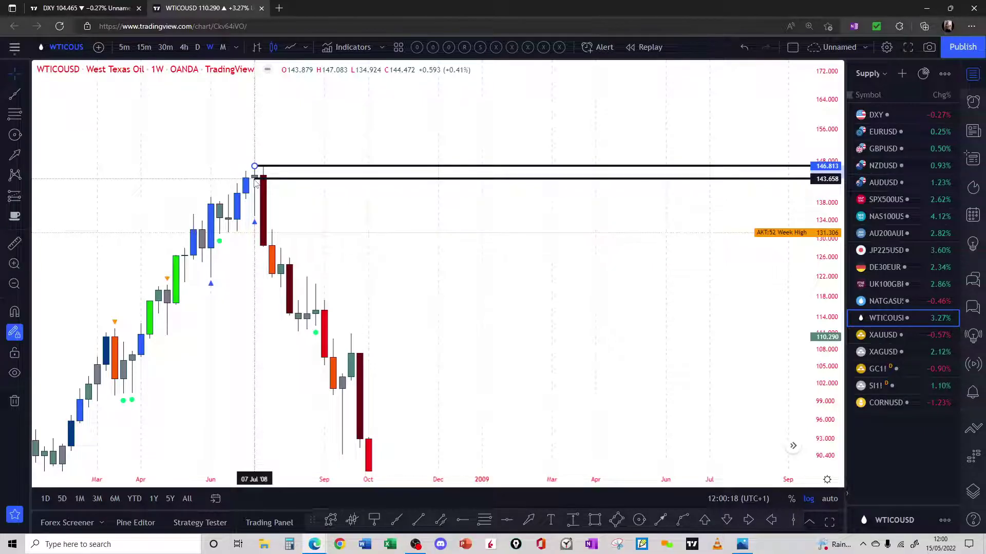
click(396, 248)
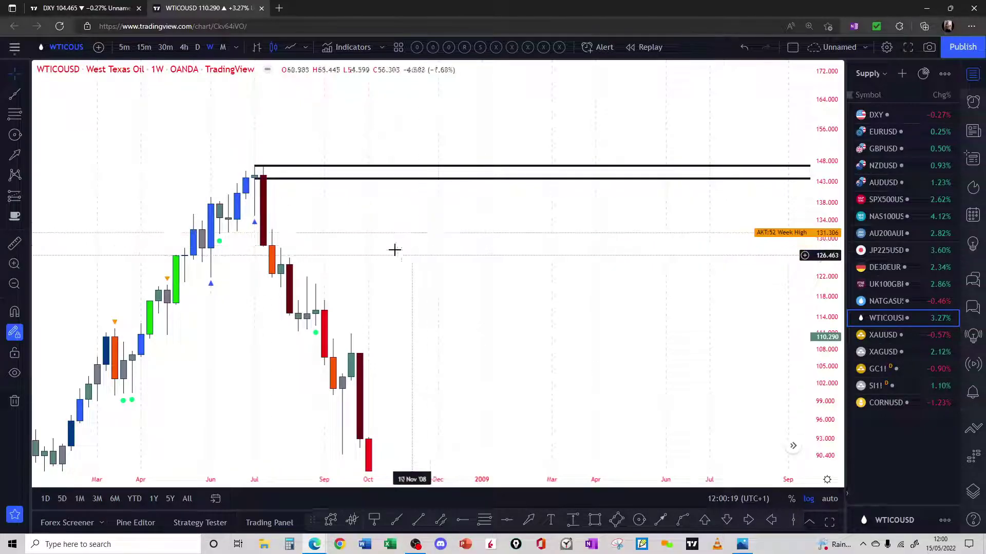
Draw horizontal trend lines at 113.934 and 110.171 from the 2011 and 2012 WTICOUSD highs across to early 2022.
click(14, 277)
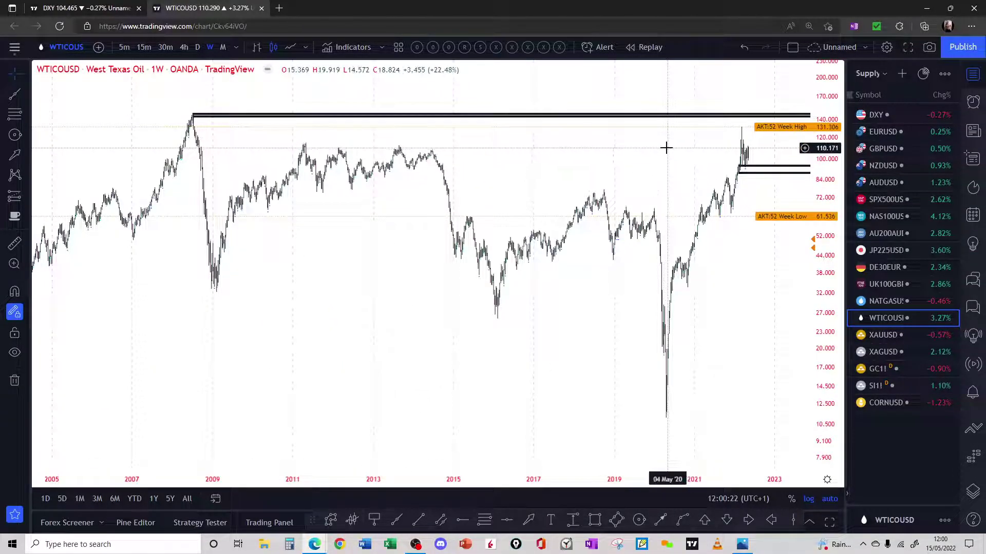
scroll(666, 148, up, 2)
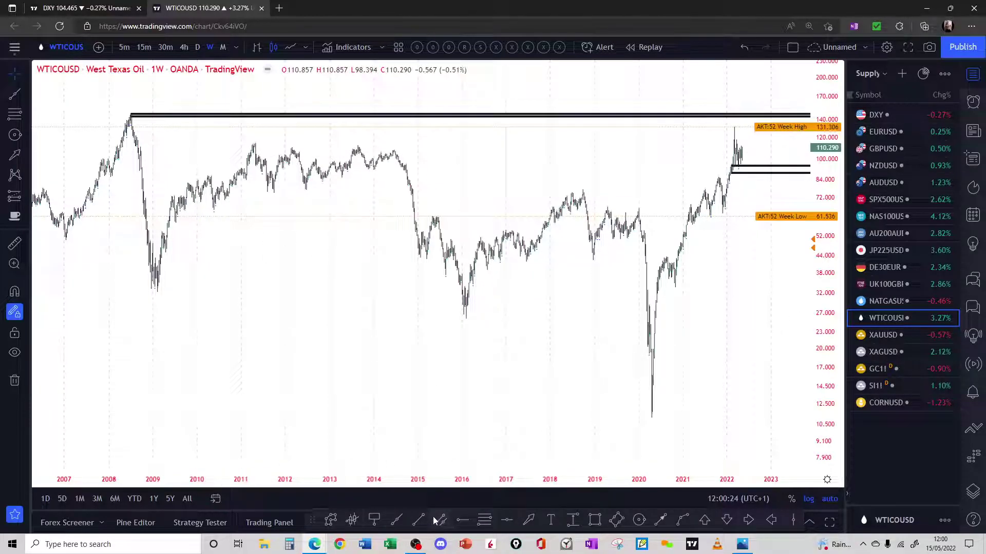
click(396, 521)
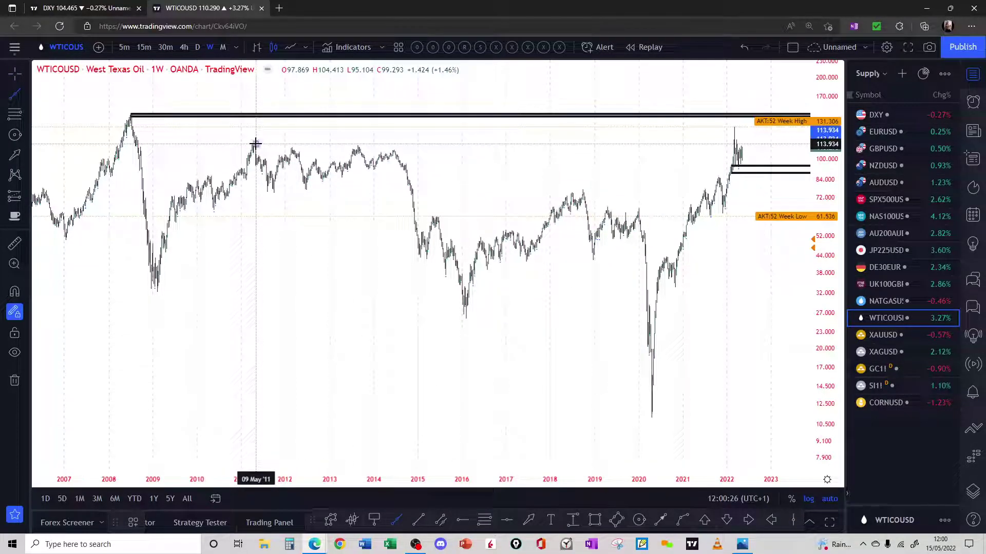
click(255, 143)
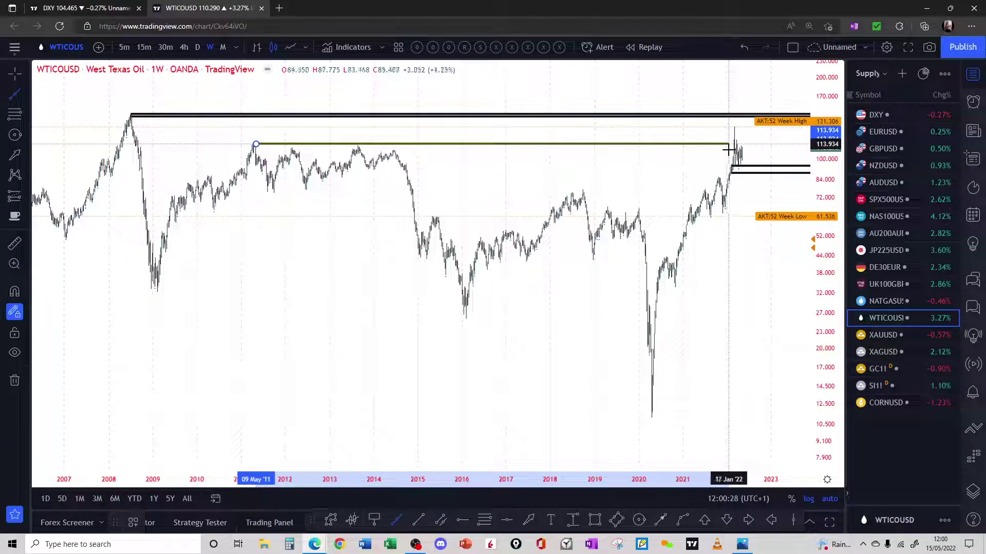
click(293, 148)
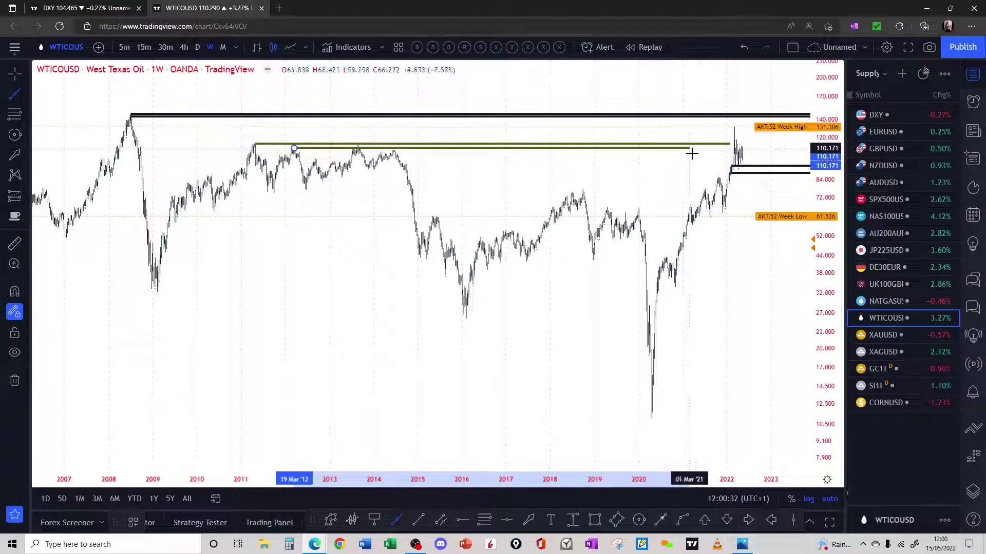
click(730, 152)
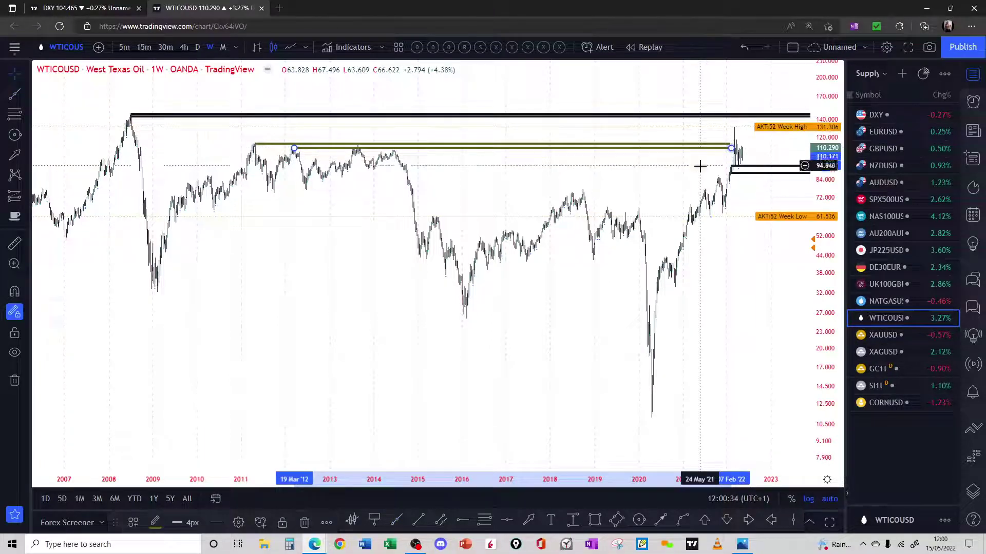
Switch WTICOUSD to the daily timeframe and draw a rectangle over the March to May 2022 consolidation, from 115.876 to 96.175.
scroll(727, 172, up, 3)
scroll(657, 136, up, 2)
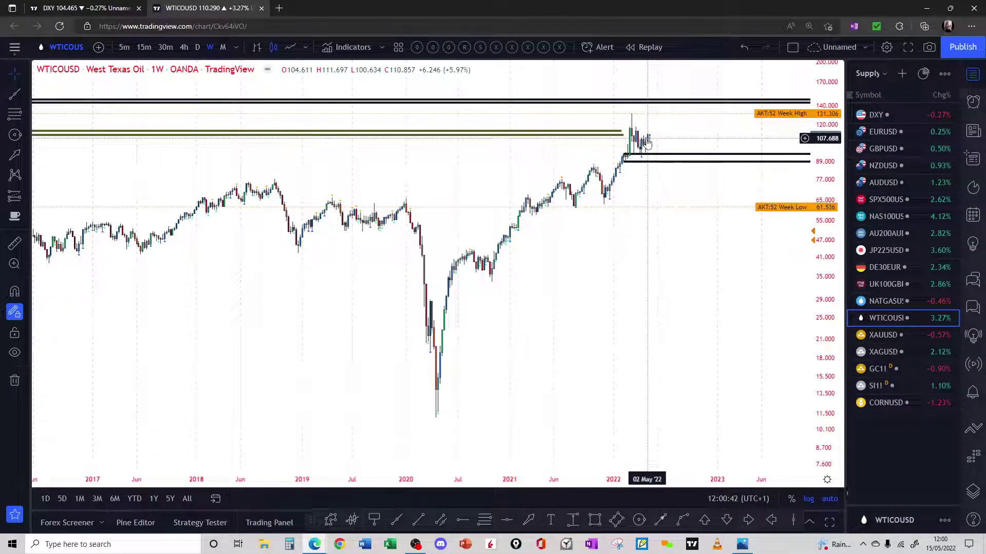
scroll(696, 192, up, 1)
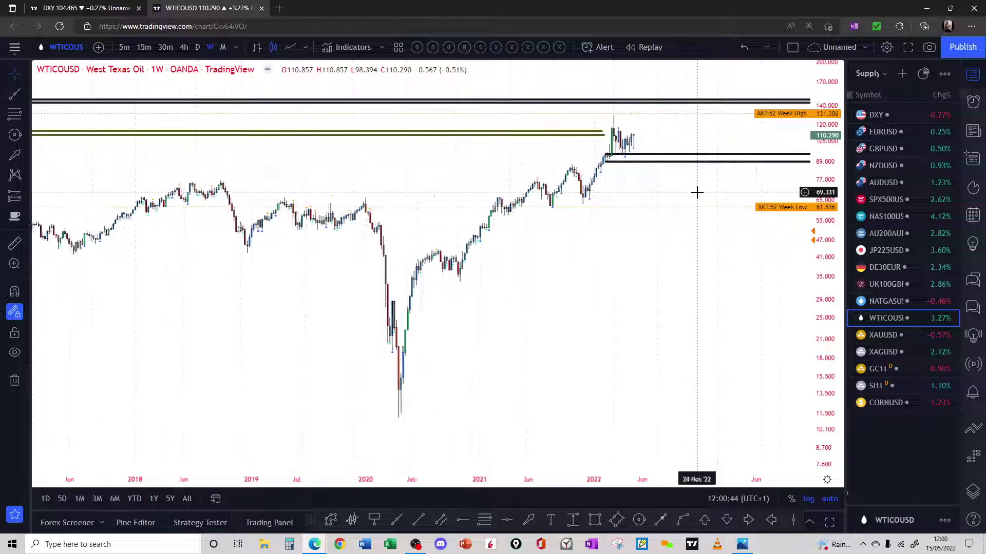
scroll(697, 192, up, 3)
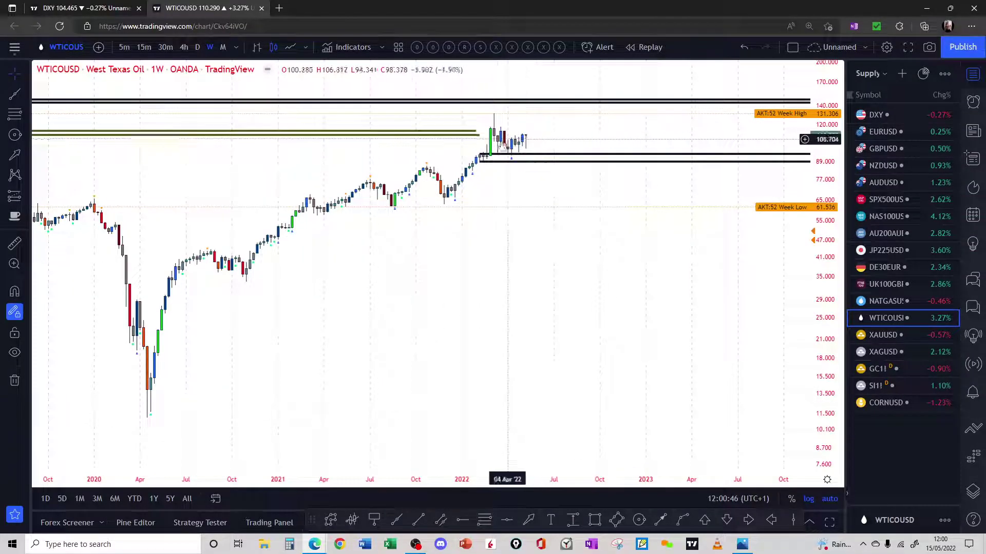
click(196, 48)
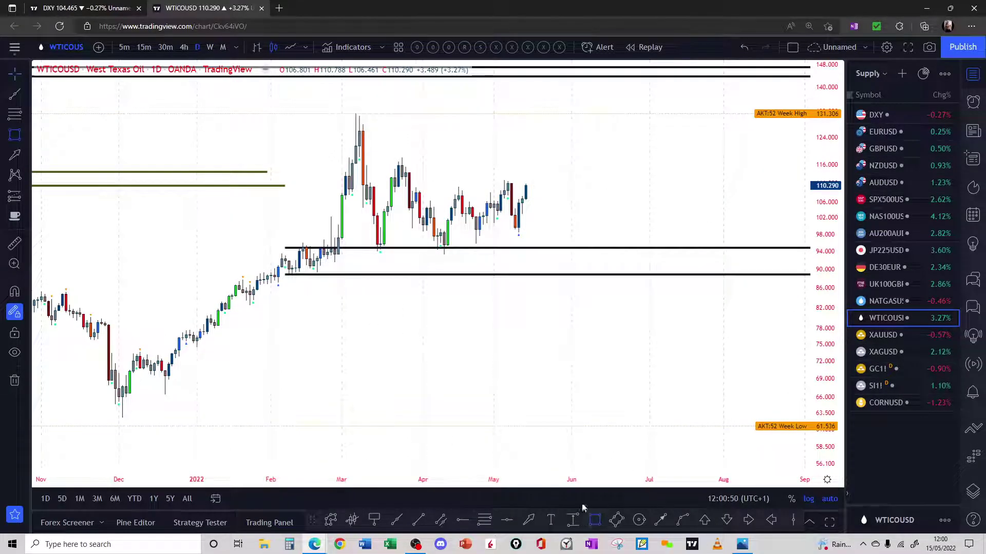
drag(366, 166, 535, 242)
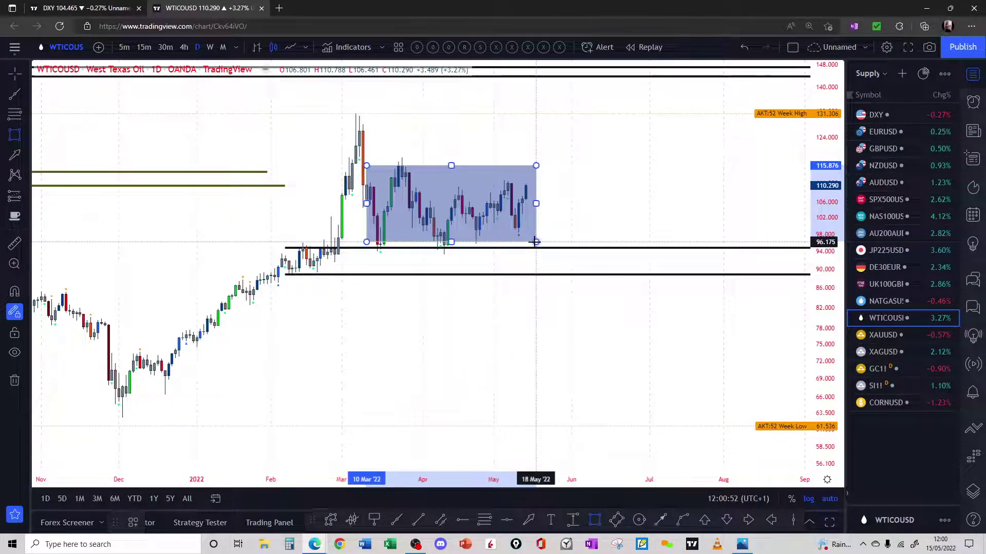
click(608, 208)
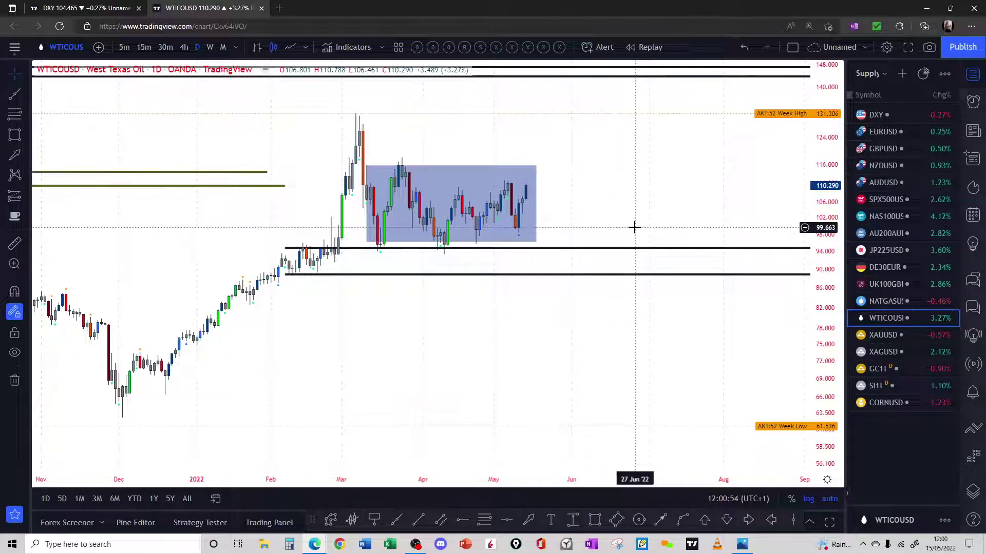
Mark daily supply zones from 118.770 at the 24 March 2022 high and from 130.905 to 121.903, plus a demand zone from 97.102 to 91.545.
click(485, 520)
click(402, 155)
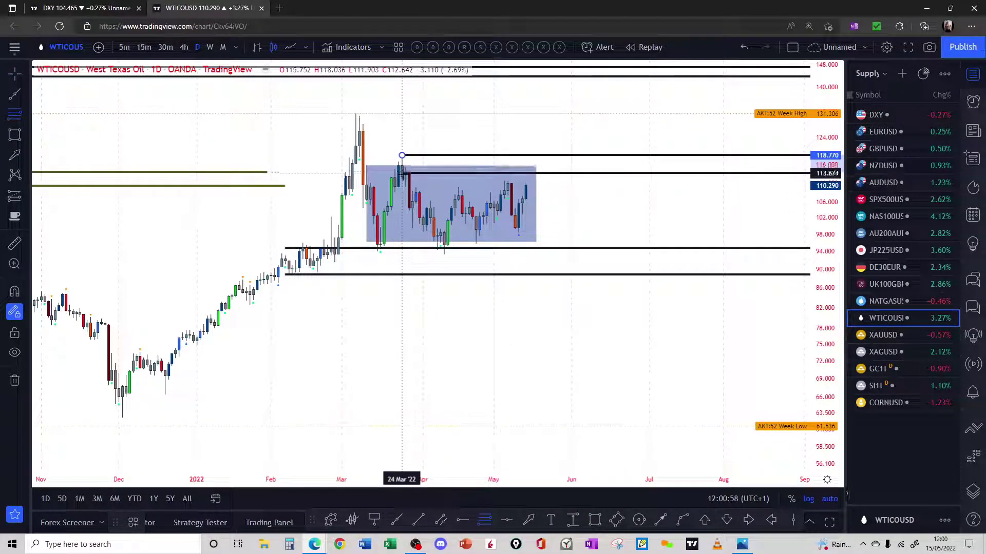
click(359, 145)
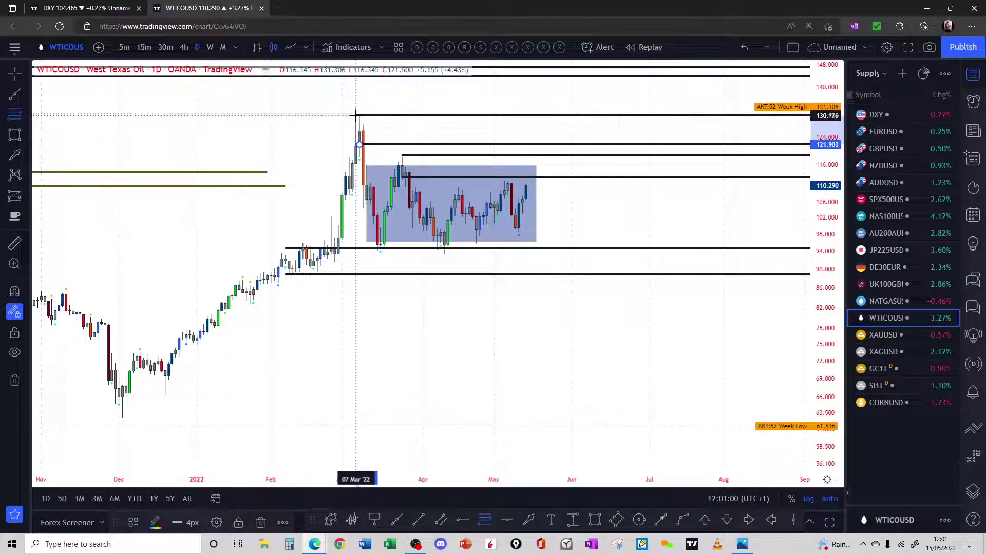
click(355, 115)
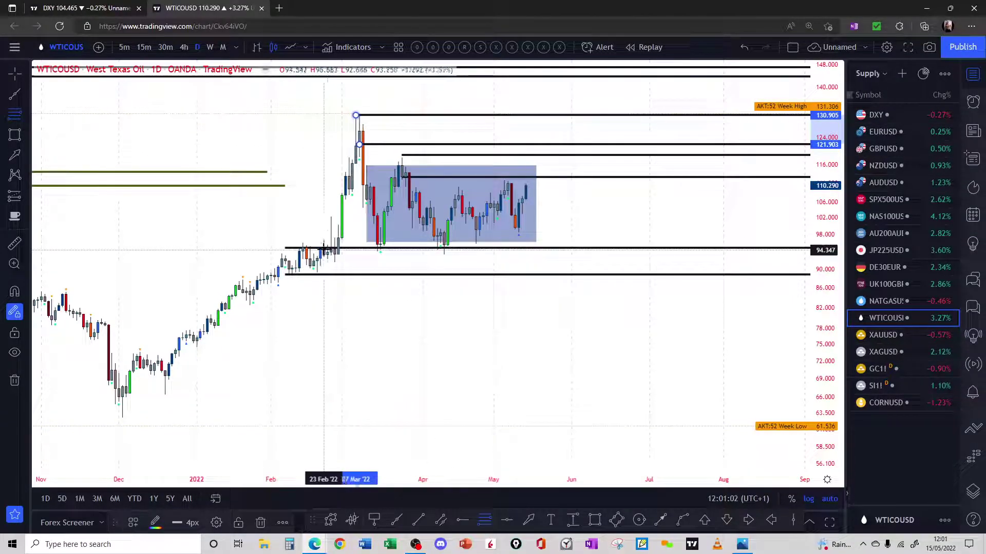
click(338, 239)
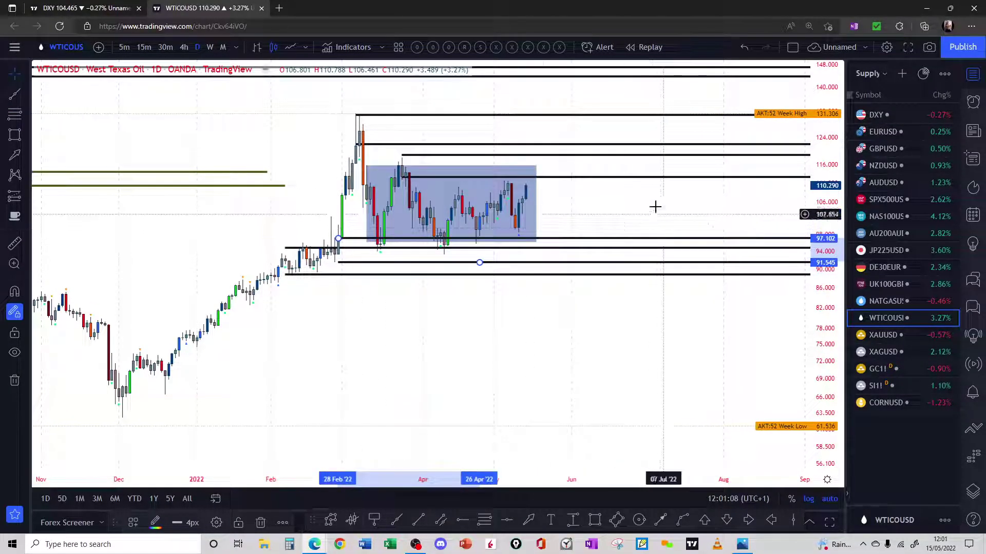
Return WTICOUSD to the weekly timeframe and remove all drawings from the chart.
click(209, 47)
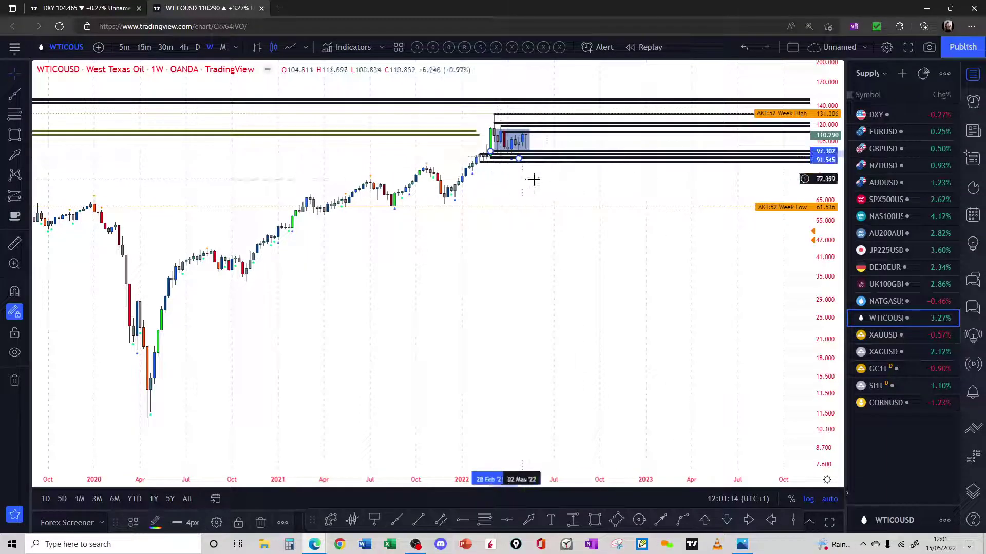
click(546, 222)
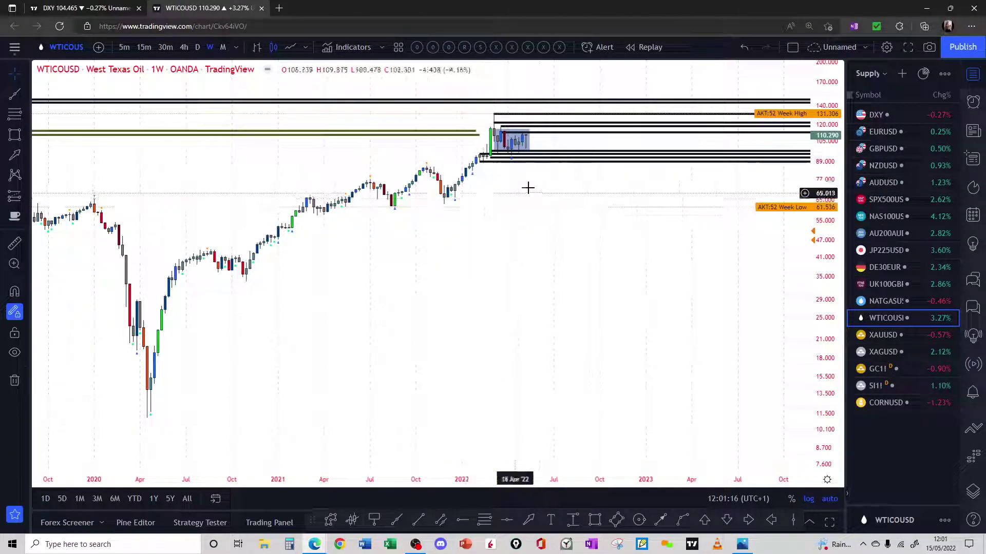
right_click(552, 212)
click(619, 448)
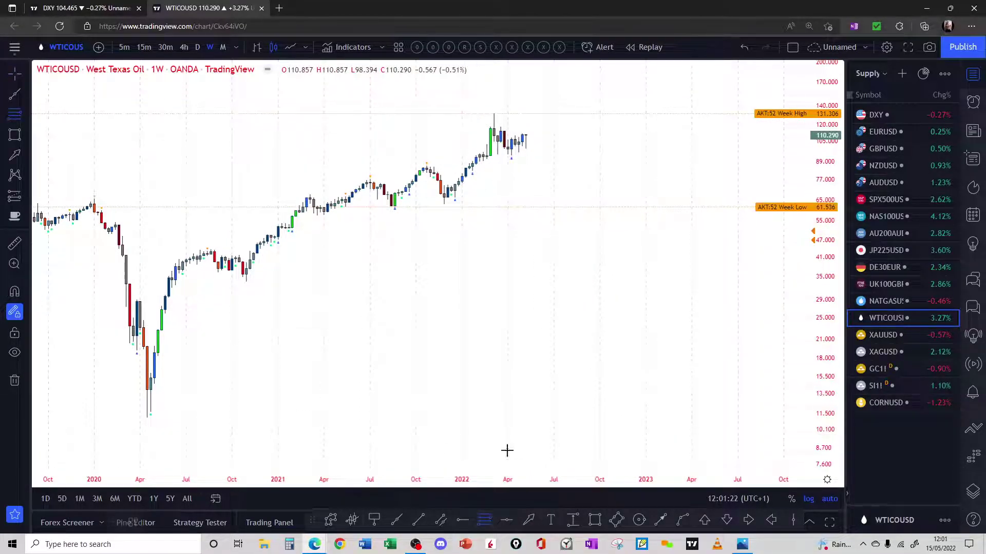
Mark a weekly WTICOUSD demand zone from 94.708 to 89.226 starting 31 January 2022, and a narrow supply zone at the mid-2008 peak from 147.628.
click(476, 154)
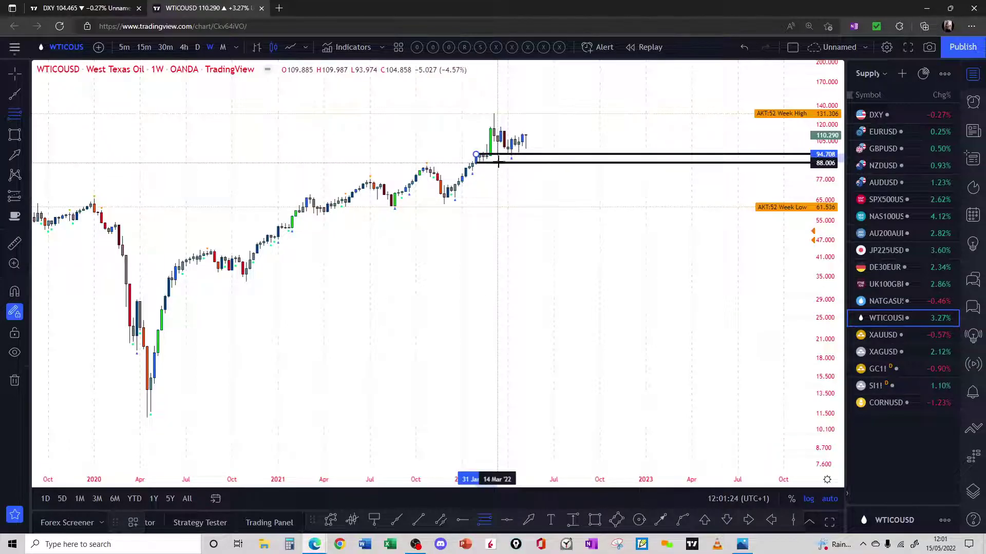
click(498, 162)
scroll(423, 158, down, 6)
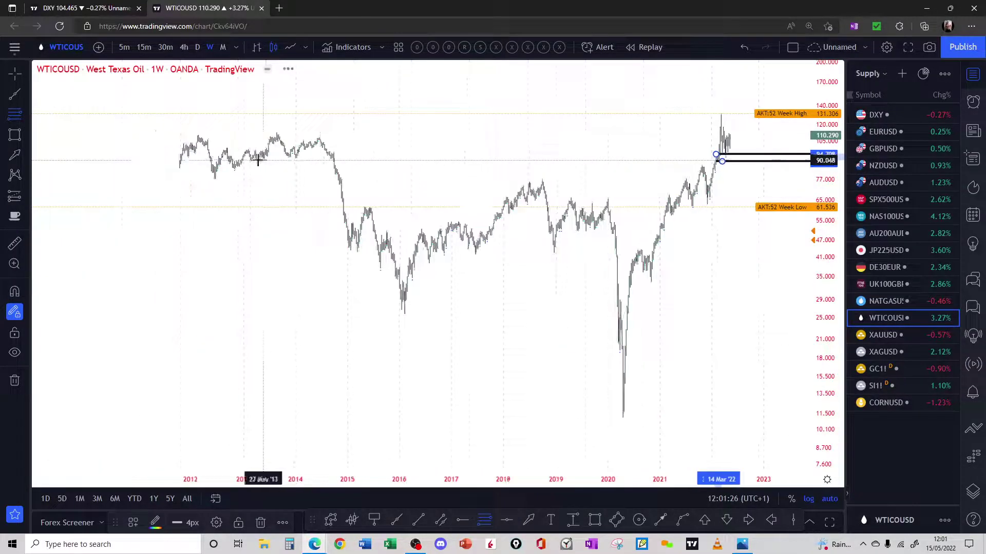
scroll(258, 161, down, 5)
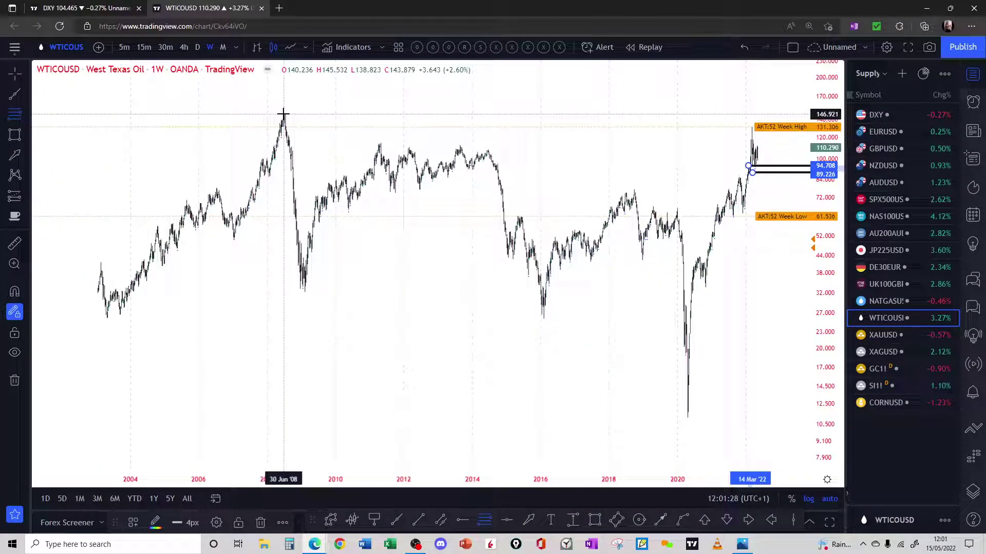
click(283, 113)
click(291, 117)
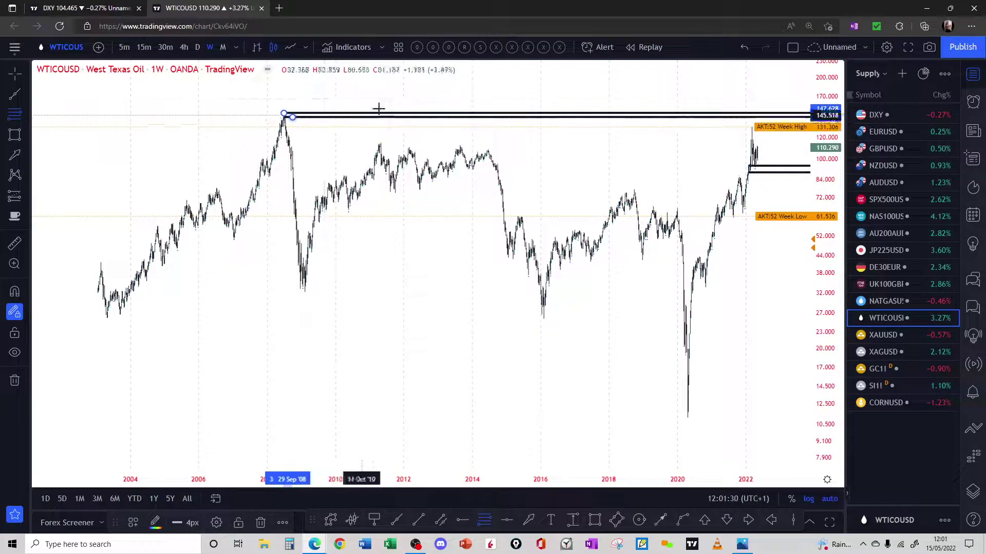
scroll(516, 200, up, 3)
scroll(516, 200, up, 3)
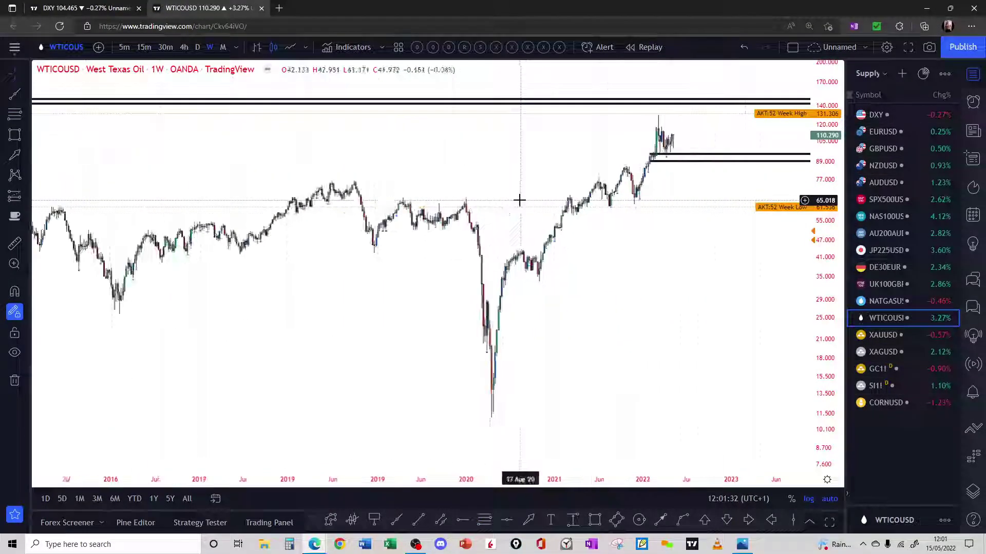
Open XAUUSD and draw a rectangle over the August 2021 to March 2022 consolidation, from 1853.179 to 1746.449.
click(893, 336)
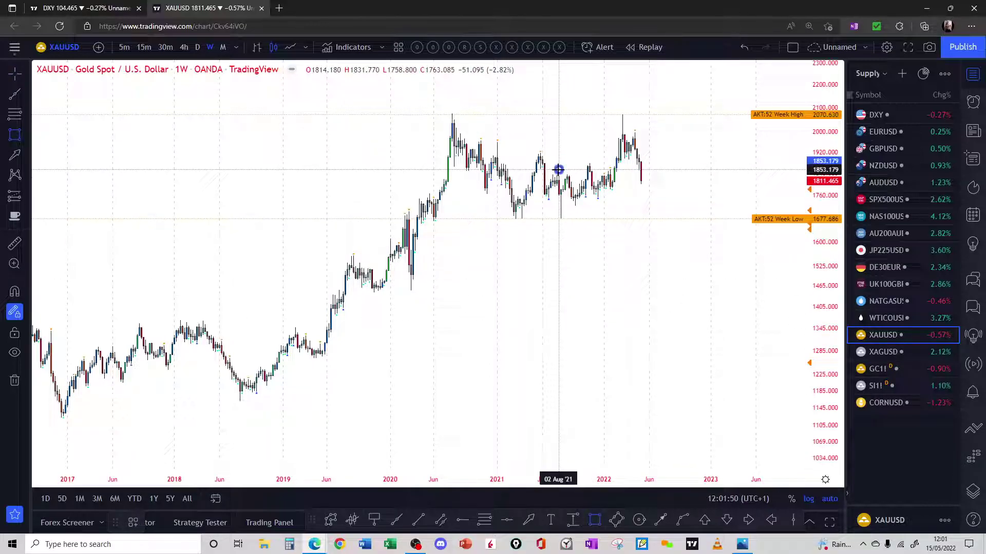
drag(558, 169, 622, 199)
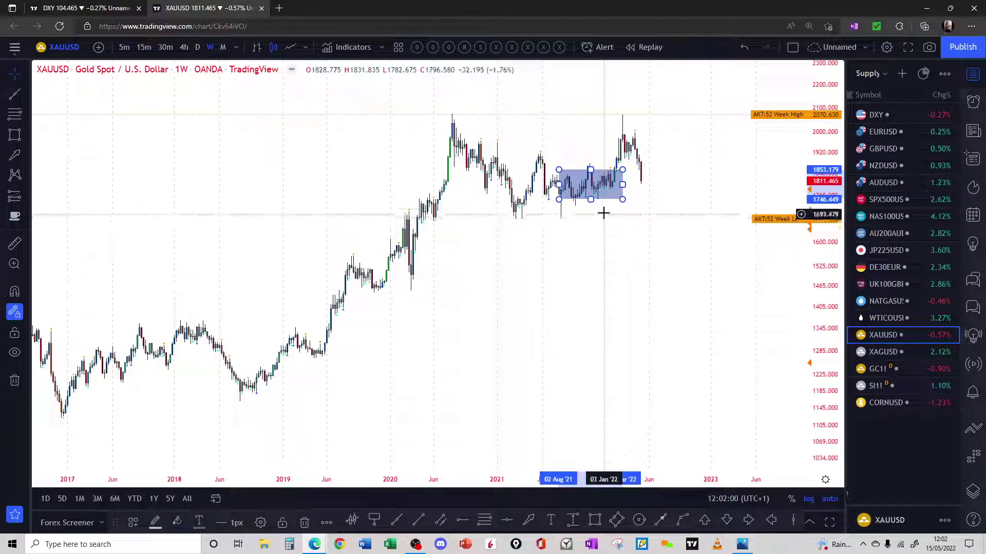
click(672, 191)
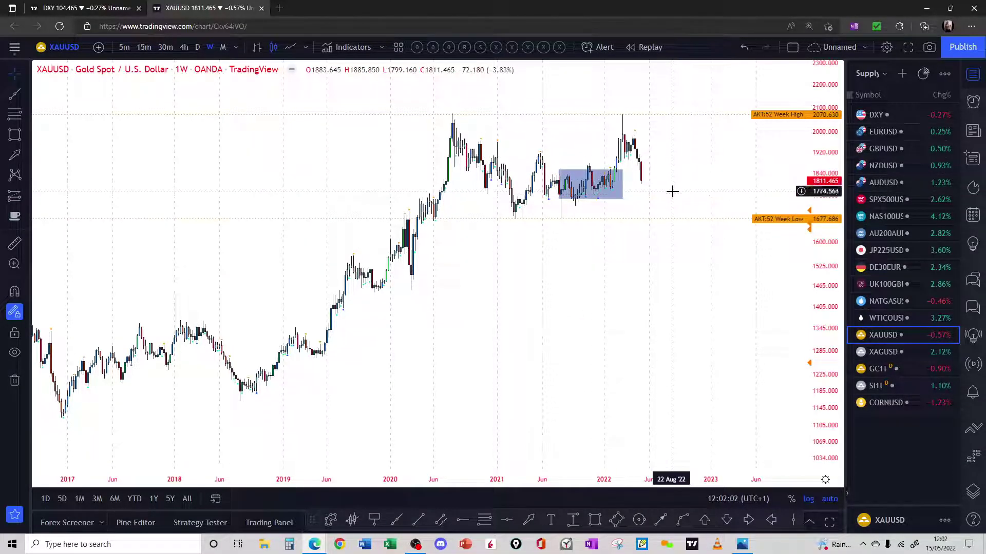
Circle the small XAUUSD candles around the start of May 2022, centring the circle at 1905.336.
scroll(681, 175, up, 5)
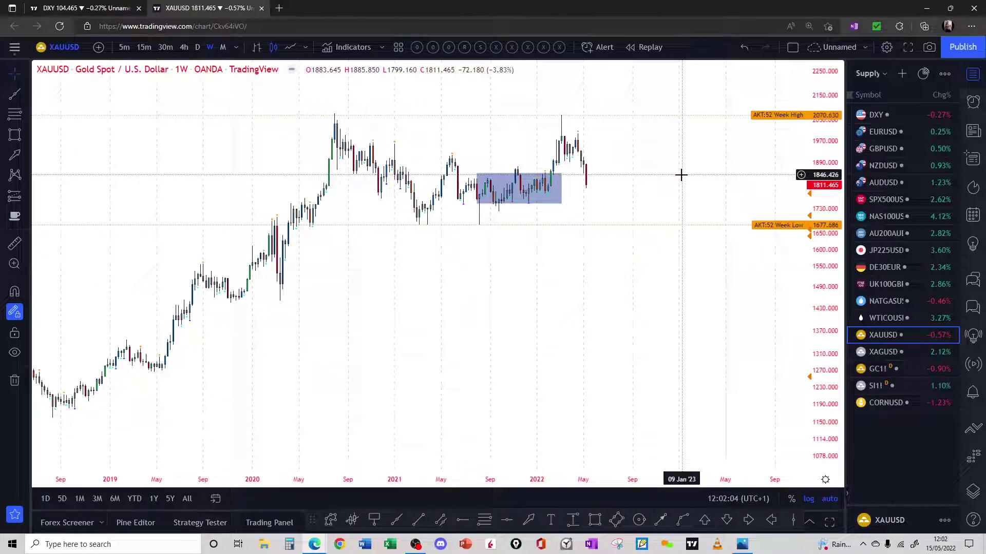
scroll(680, 175, up, 2)
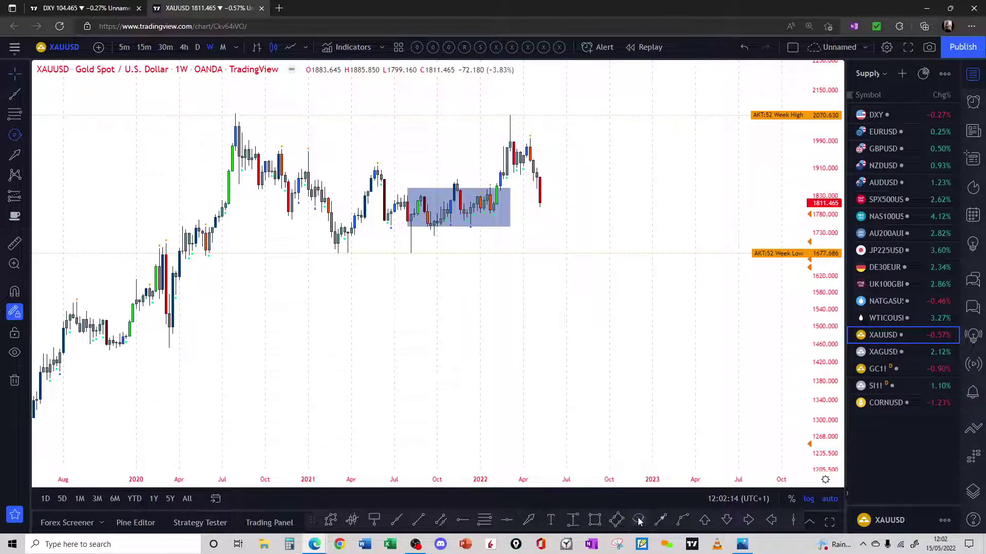
click(533, 166)
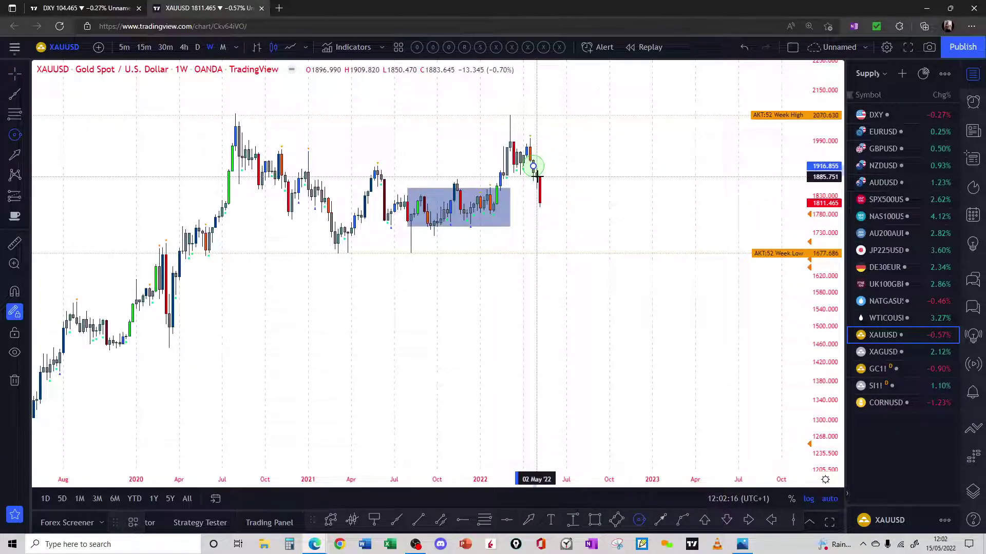
click(537, 176)
drag(546, 175, 545, 173)
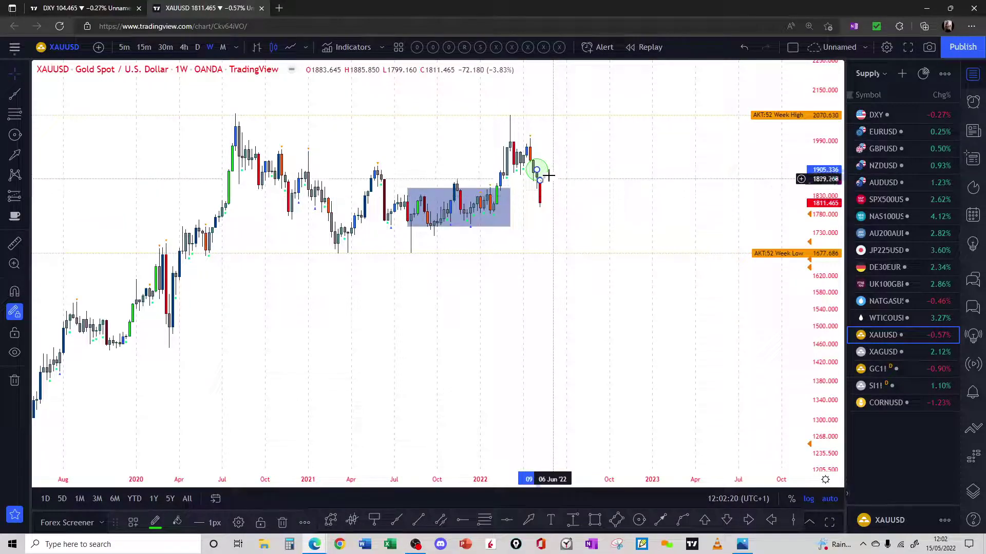
click(546, 177)
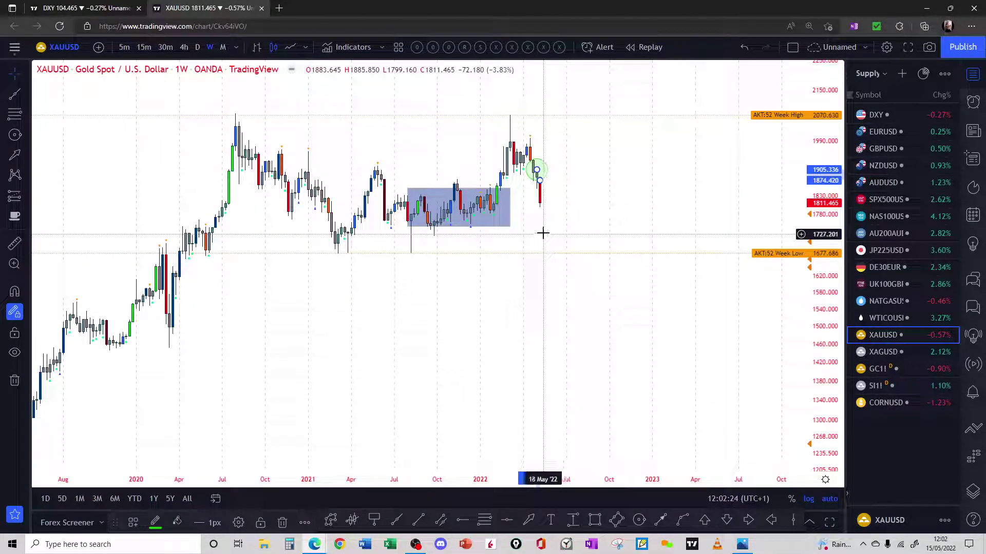
Draw a horizontal ray at 1757.202 from 8 November 2021 and a rectangle over the July 2020 to June 2022 range, from 2064.180 to 1687.511.
click(461, 521)
click(453, 223)
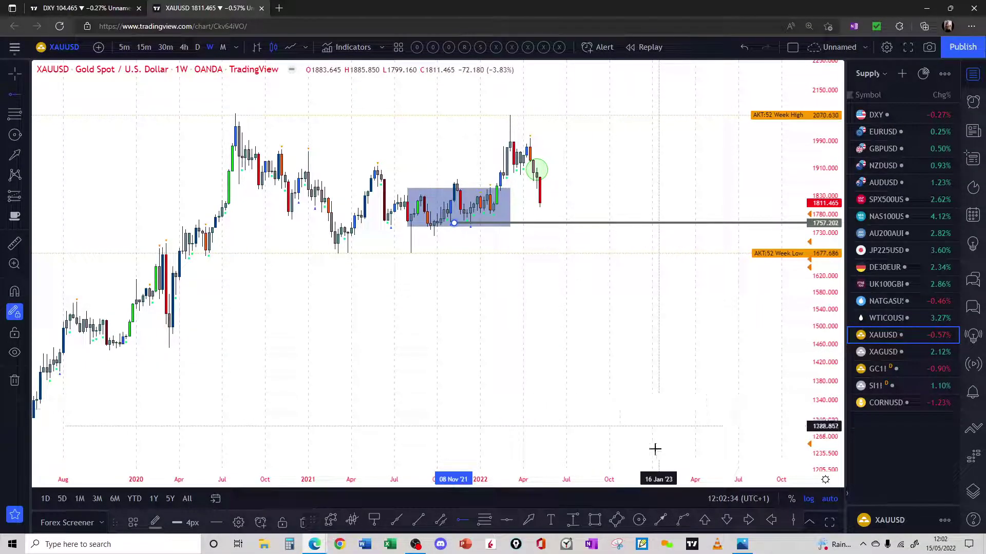
click(594, 521)
mouse_move(222, 118)
mouse_down()
mouse_move(511, 221)
mouse_move(559, 249)
mouse_up()
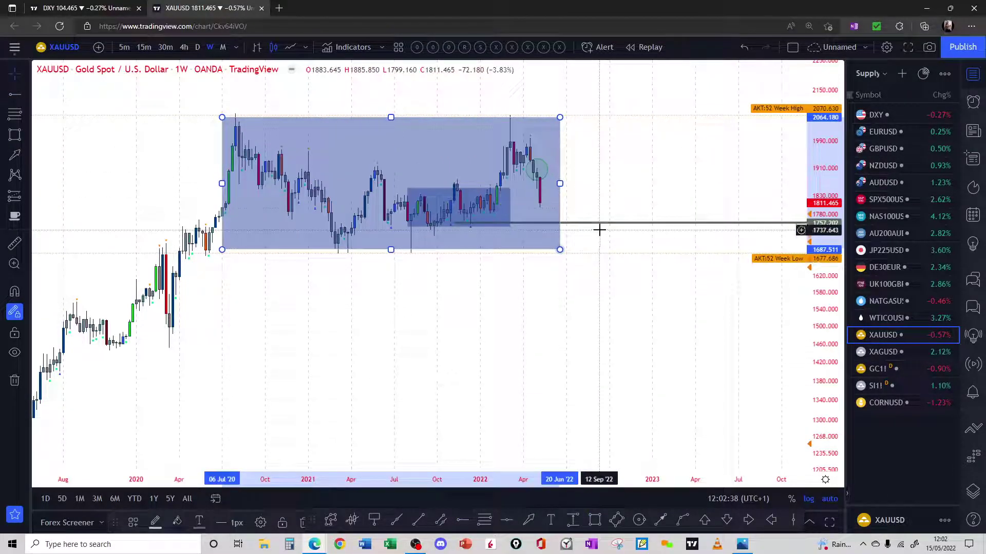
click(615, 158)
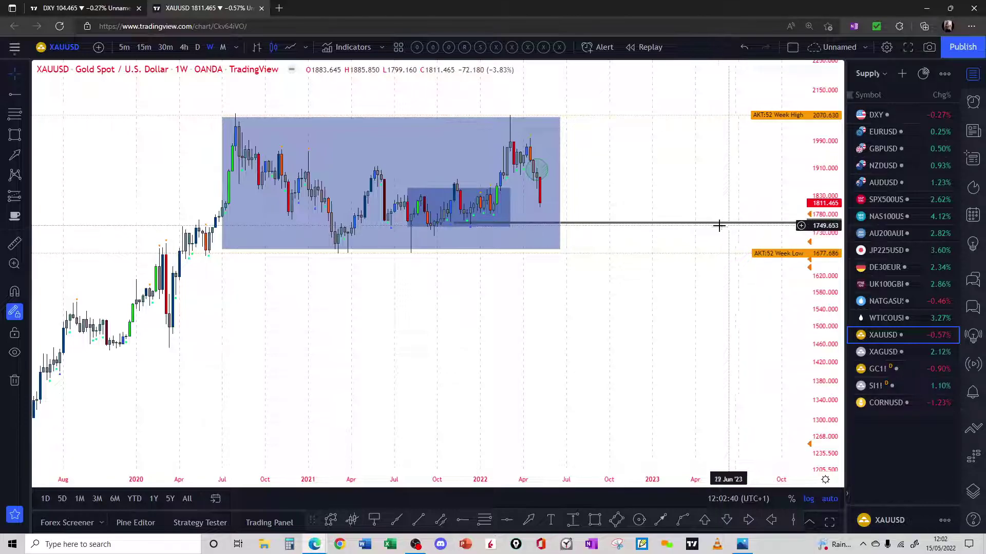
Open XAGUSD and mark a weekly supply zone at the May to June 2021 highs, from 28.67071 down to about 27.5.
click(897, 351)
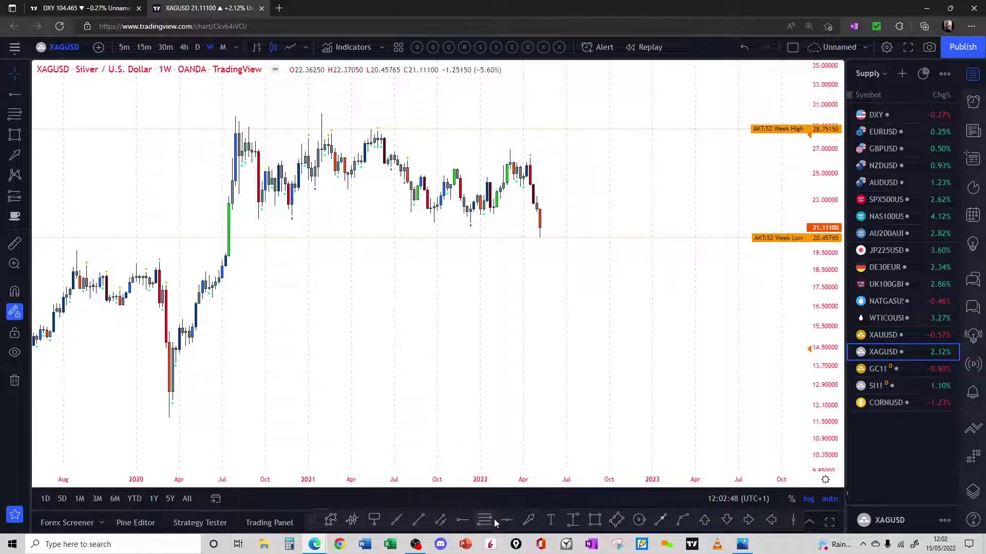
click(368, 144)
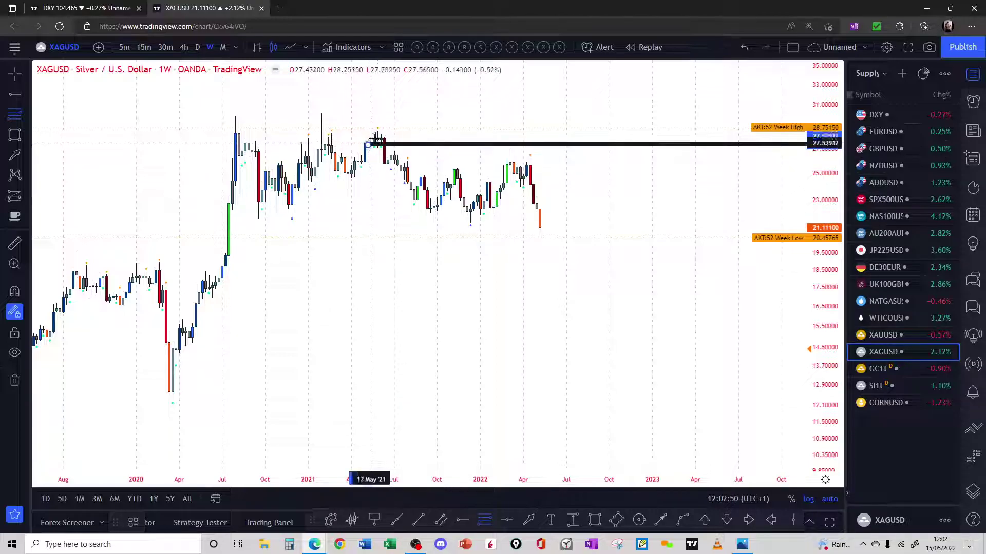
click(381, 129)
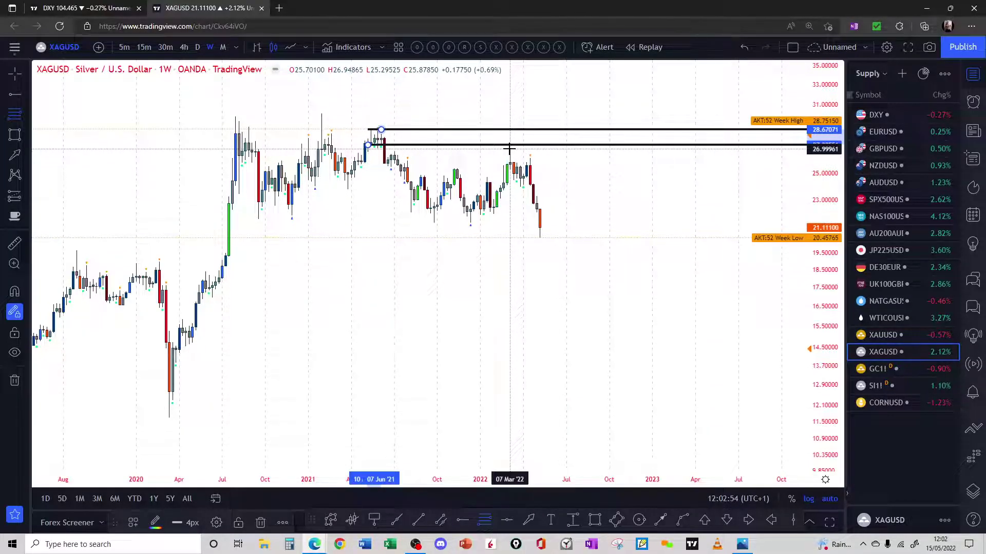
click(507, 183)
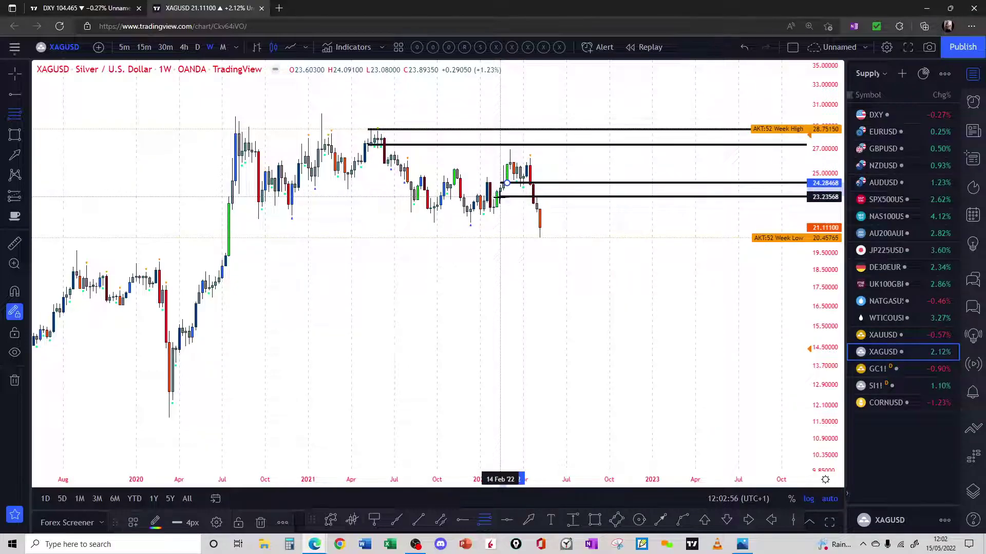
click(501, 195)
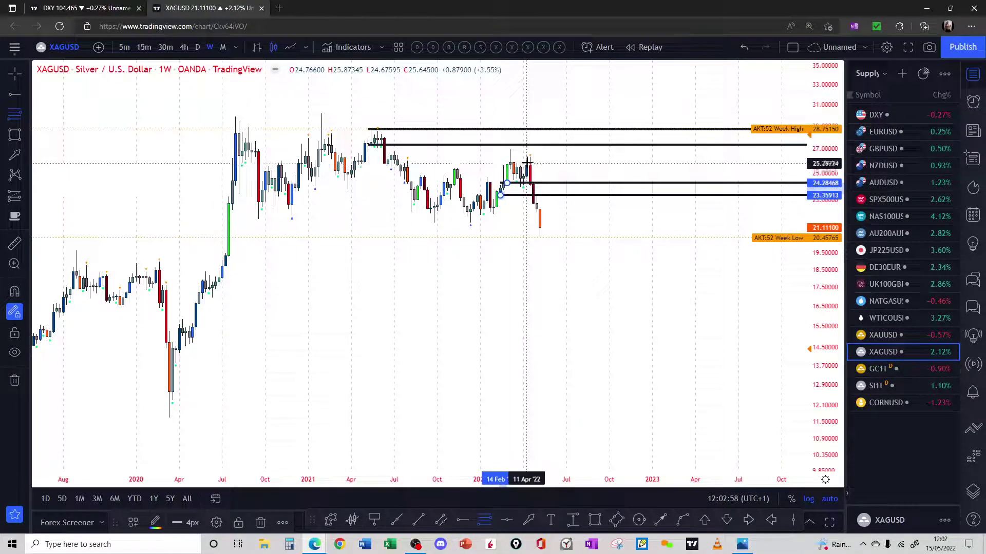
key(Escape)
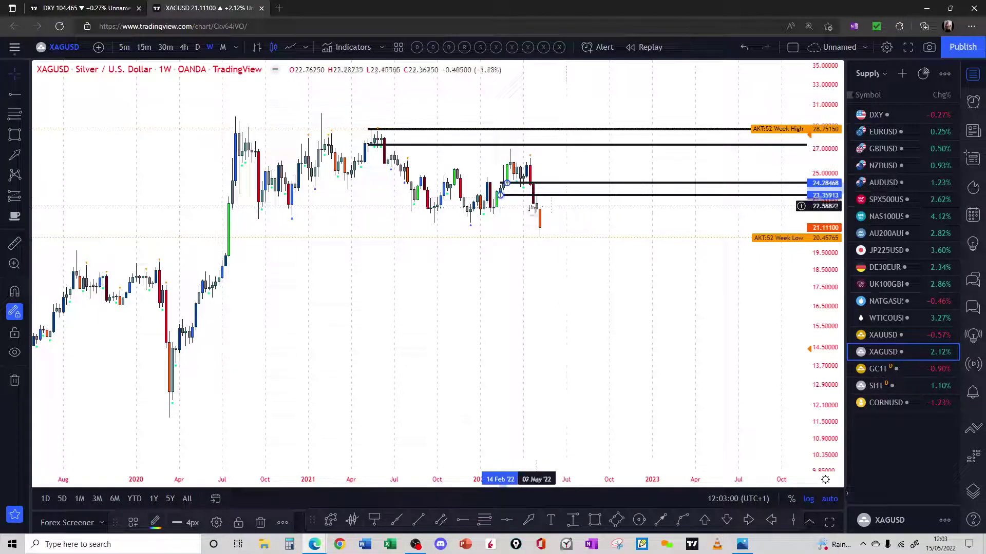
key(Delete)
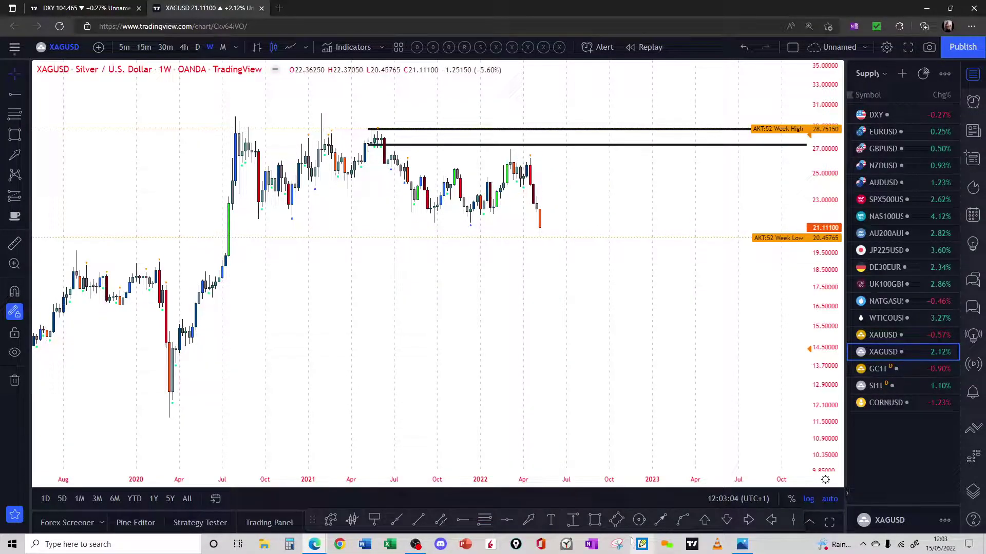
Circle the small XAGUSD candle in early May 2022 and draw a support rectangle from 22.11449 to 21.19663, 24 August 2020 to 11 April 2022.
click(536, 203)
click(569, 240)
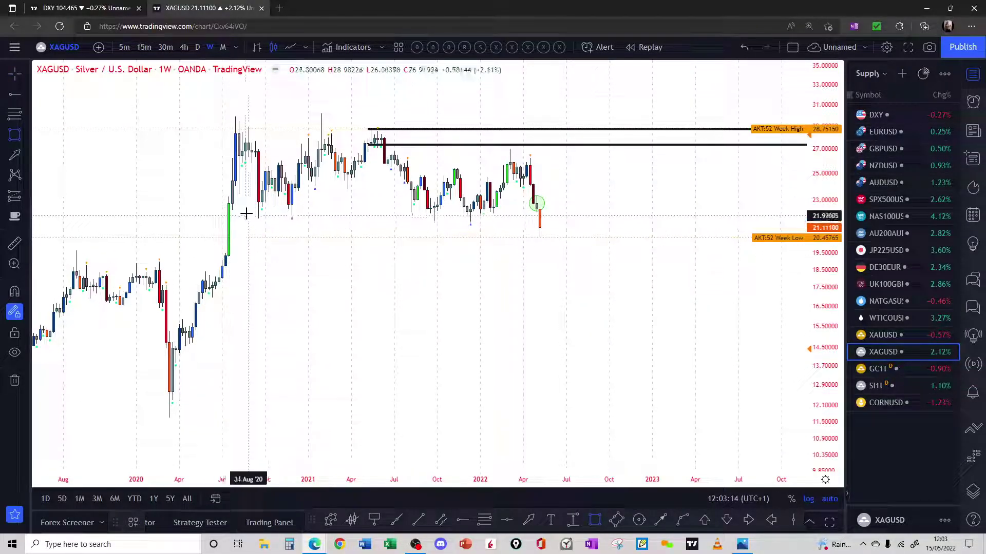
mouse_move(245, 212)
mouse_down()
mouse_move(355, 226)
mouse_move(526, 226)
mouse_up()
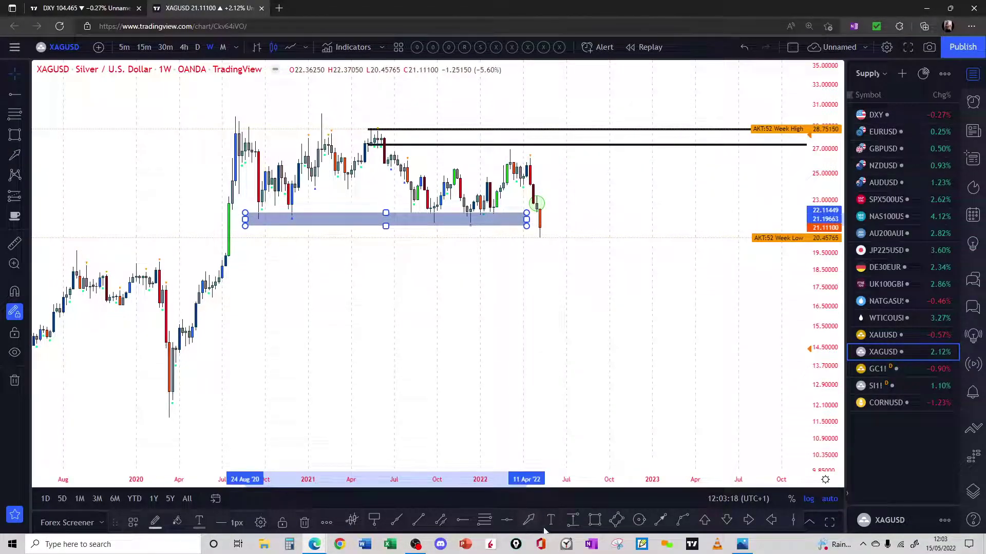
Mark a weekly XAGUSD demand zone from 18.01752 down to about 16.9, starting 1 June 2020, below the July 2020 rally.
click(484, 519)
click(204, 298)
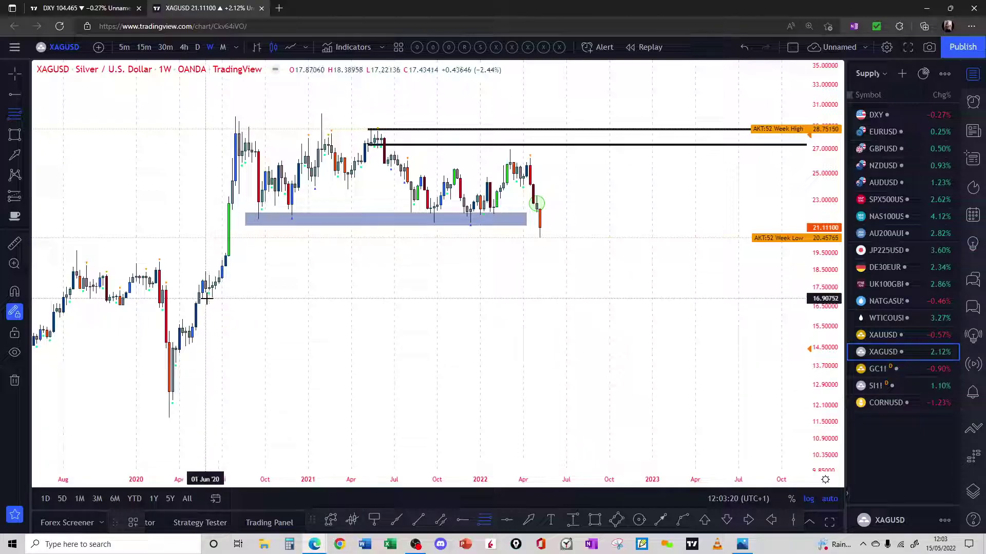
click(228, 278)
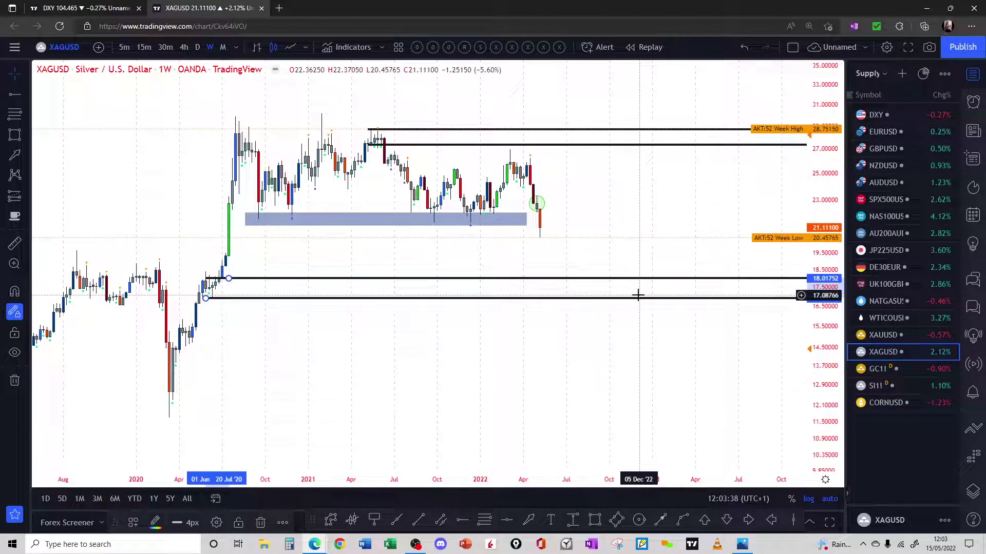
On CORNUSD, draw a weekly horizontal ray at 7.468 from 3 May 2021 and daily-chart rays at 7.285 and 7.116 from early March 2022.
click(884, 403)
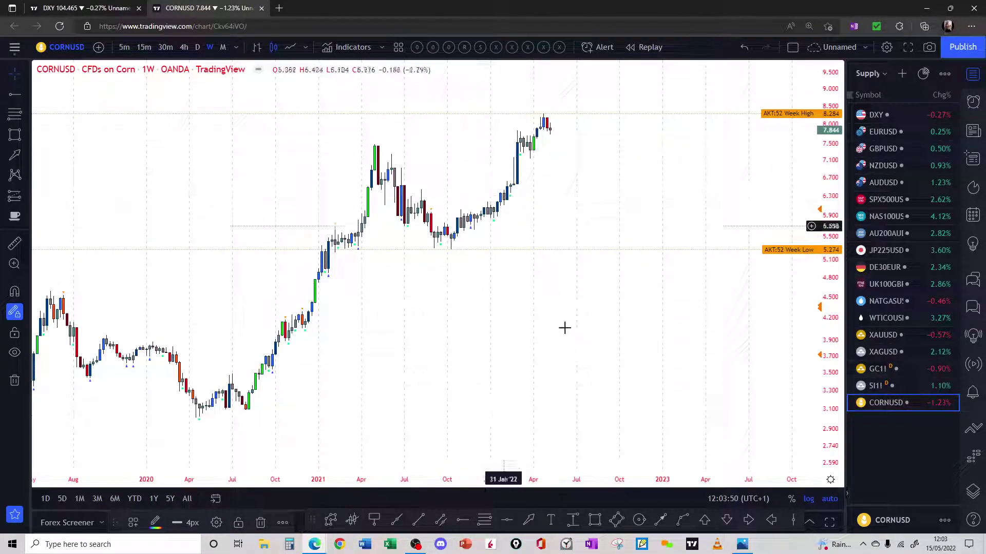
click(374, 144)
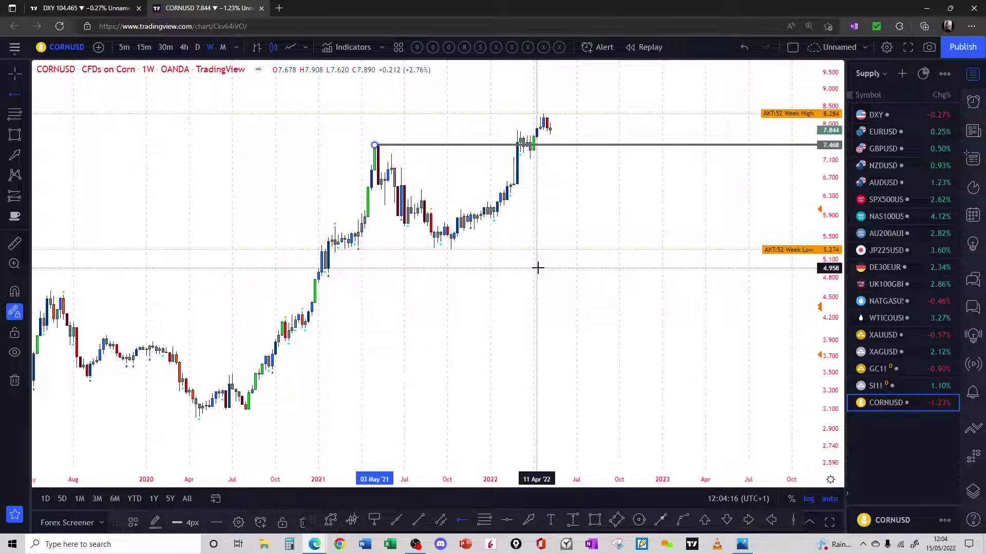
click(198, 48)
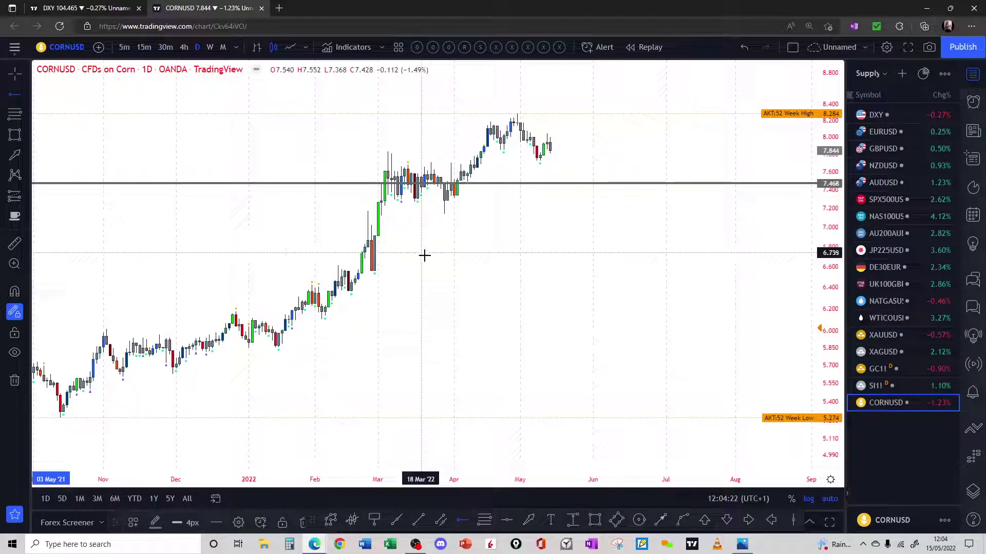
click(381, 216)
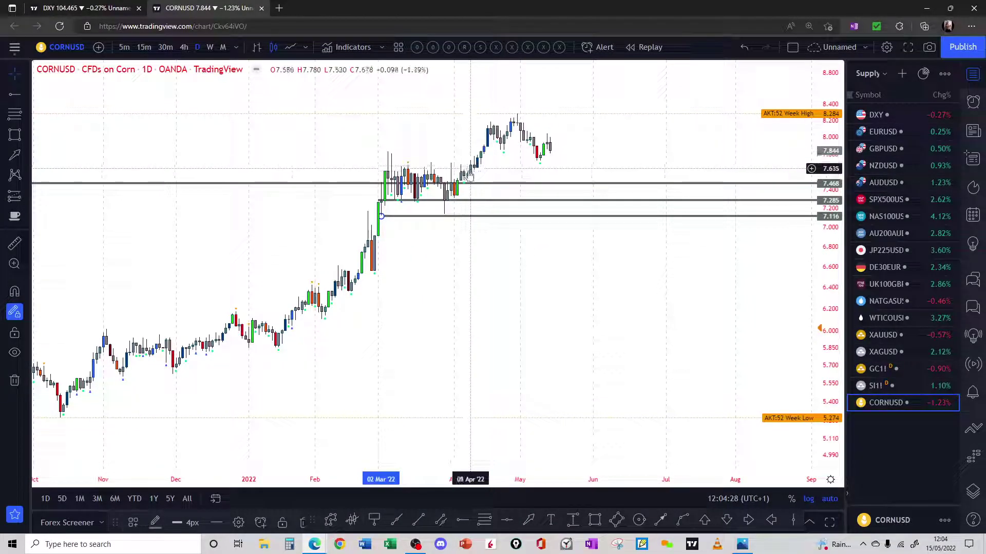
Circle the rising daily CORNUSD candles around 13 April 2022, just above the 7.468 line.
click(639, 520)
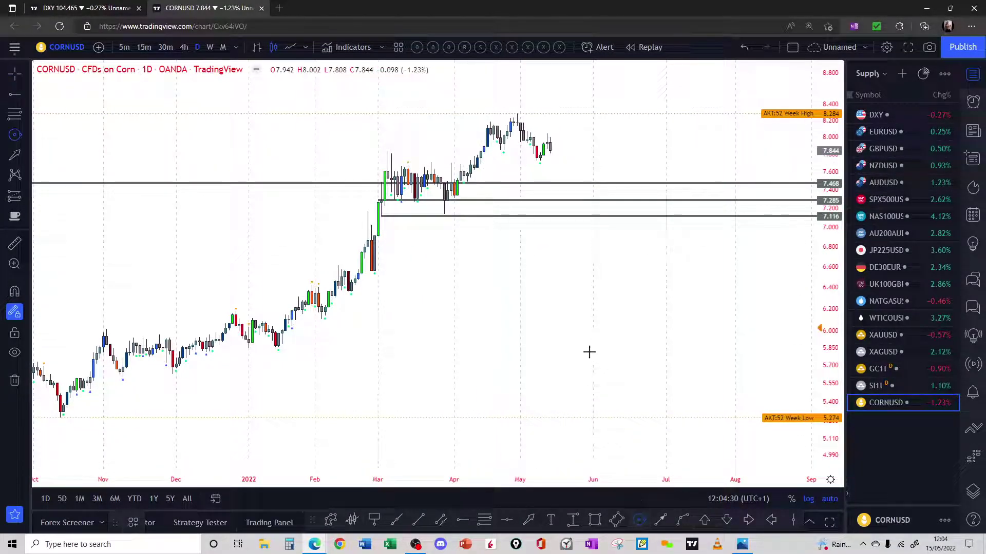
drag(485, 170, 497, 169)
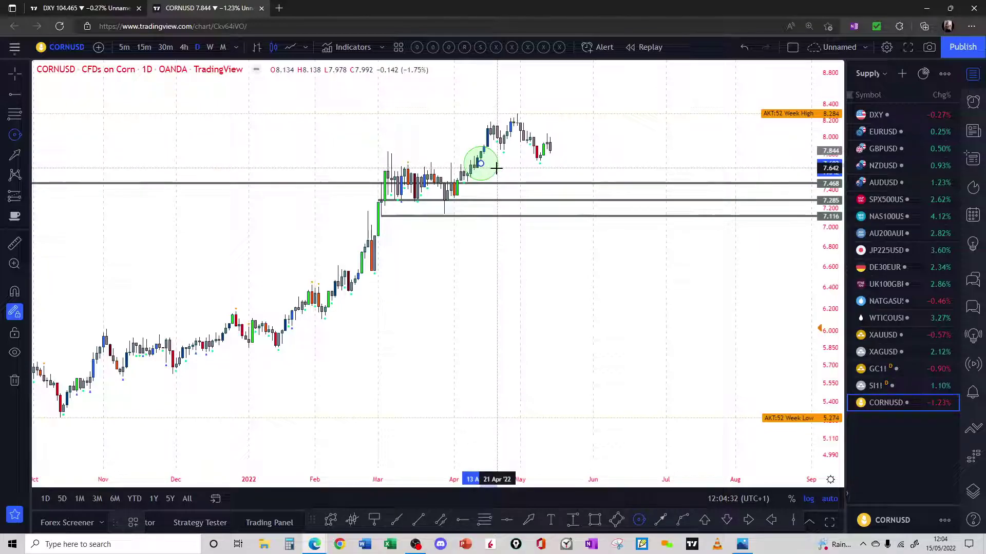
click(407, 134)
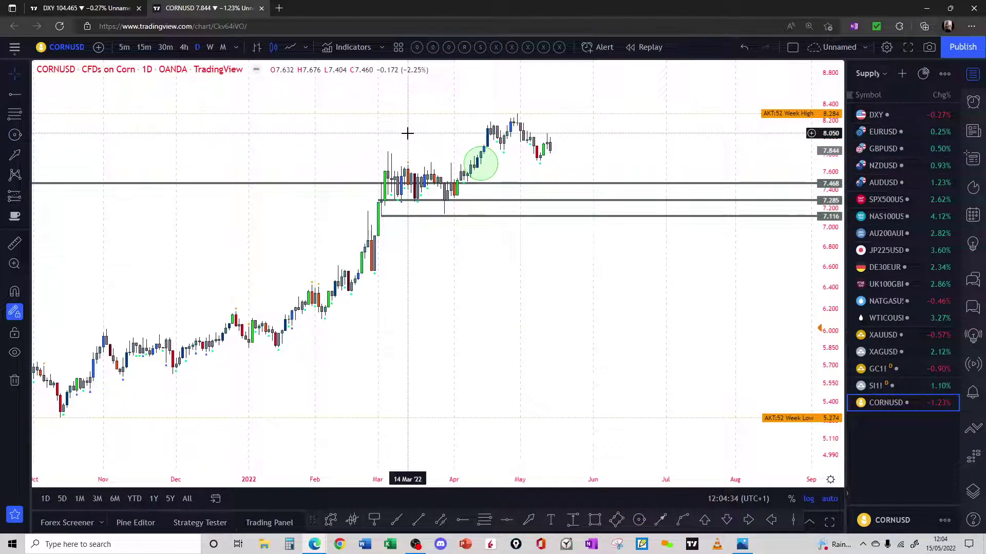